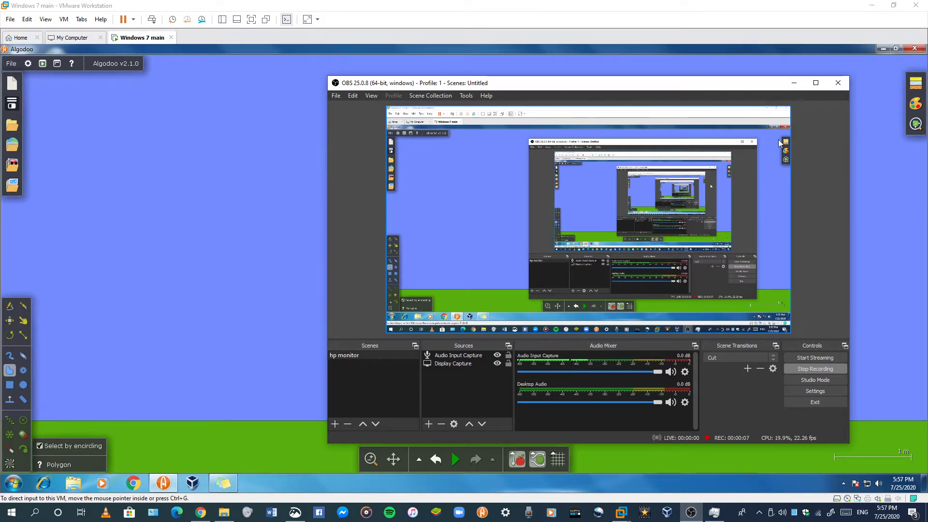
Hide the OBS window to reveal the empty Algodoo scene and select the Pan tool
{"action": "left_click", "coordinate": [791, 84]}
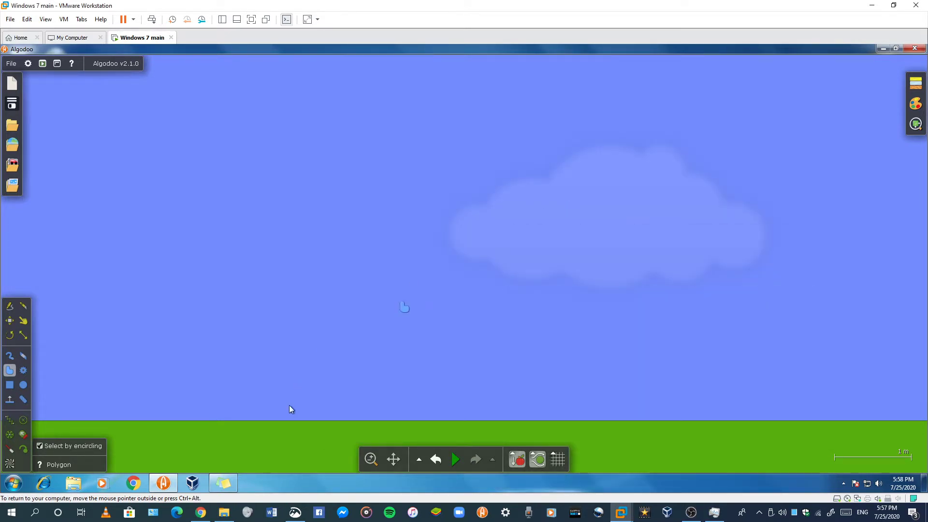
{"action": "left_click", "coordinate": [393, 459]}
In YouTube, replace the 'marble race' search with 'endermen' and run it
{"action": "left_click", "coordinate": [200, 511]}
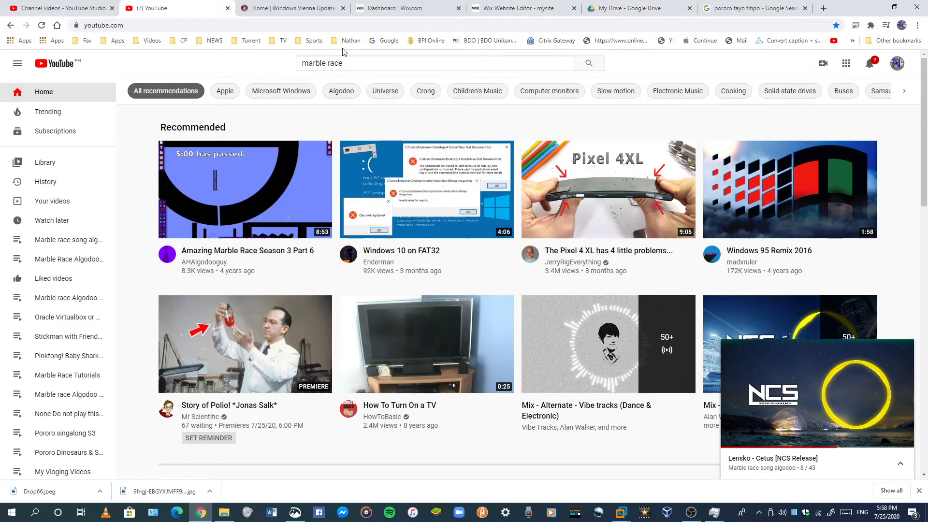
{"action": "left_click", "coordinate": [347, 64]}
{"action": "key", "text": "ctrl+a"}
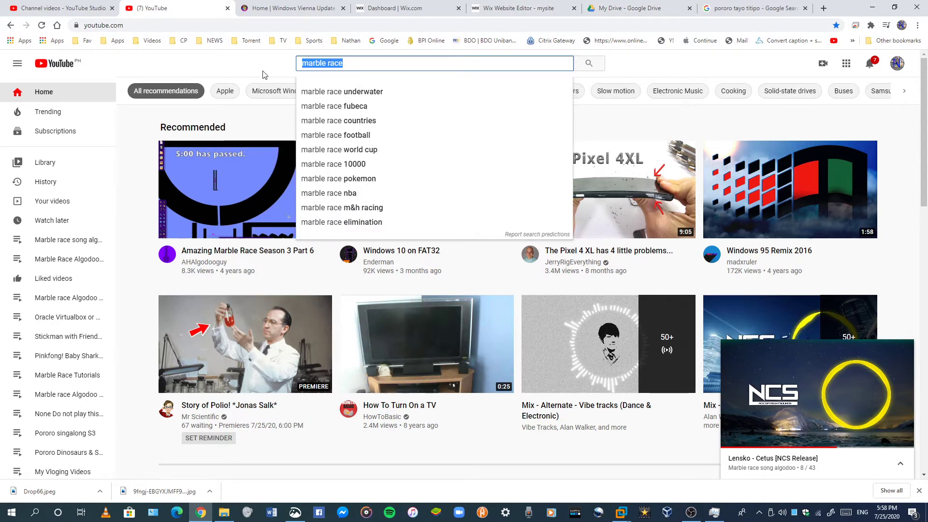
{"action": "key", "text": "BackSpace"}
{"action": "type", "text": "r"}
{"action": "key", "text": "BackSpace"}
{"action": "type", "text": "ender"}
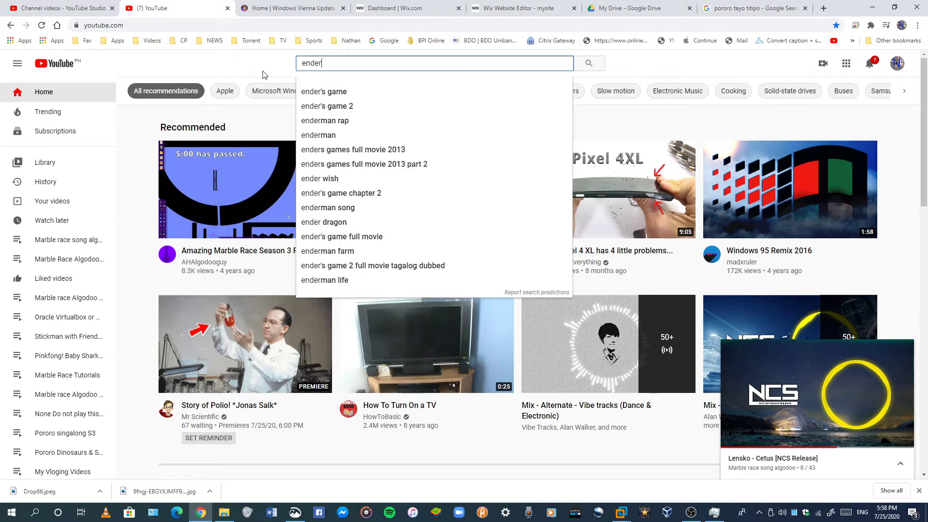
{"action": "type", "text": "men"}
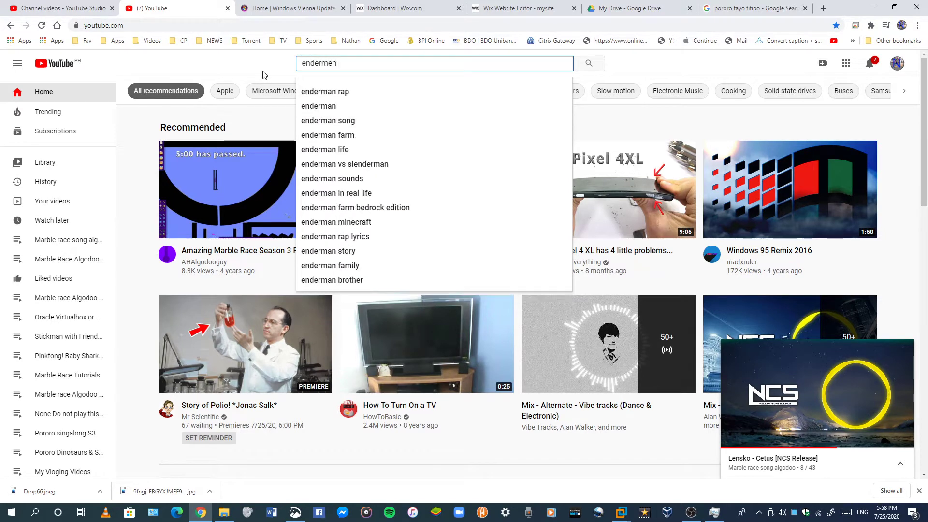
{"action": "key", "text": "Return"}
Open the Enderman channel and follow its featured channels to the FlyTech Videos channel
{"action": "left_click", "coordinate": [287, 309]}
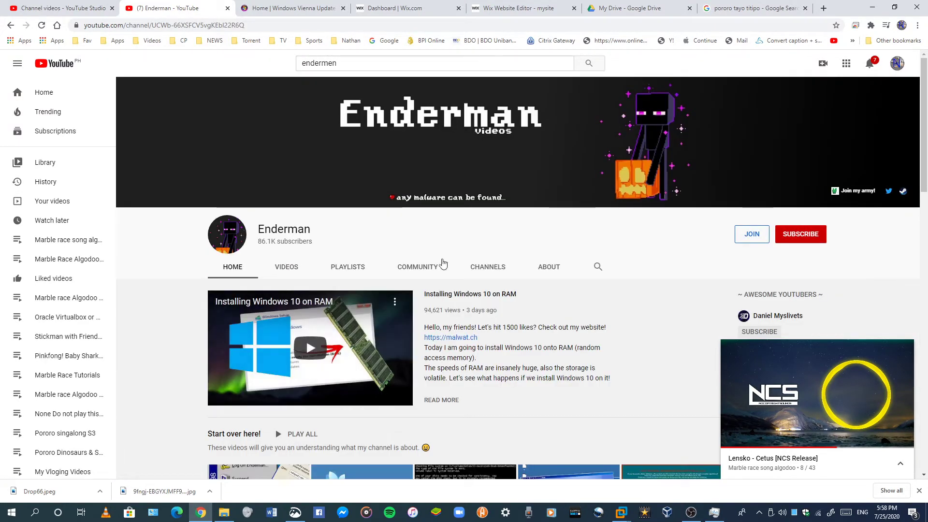
{"action": "left_click", "coordinate": [430, 265]}
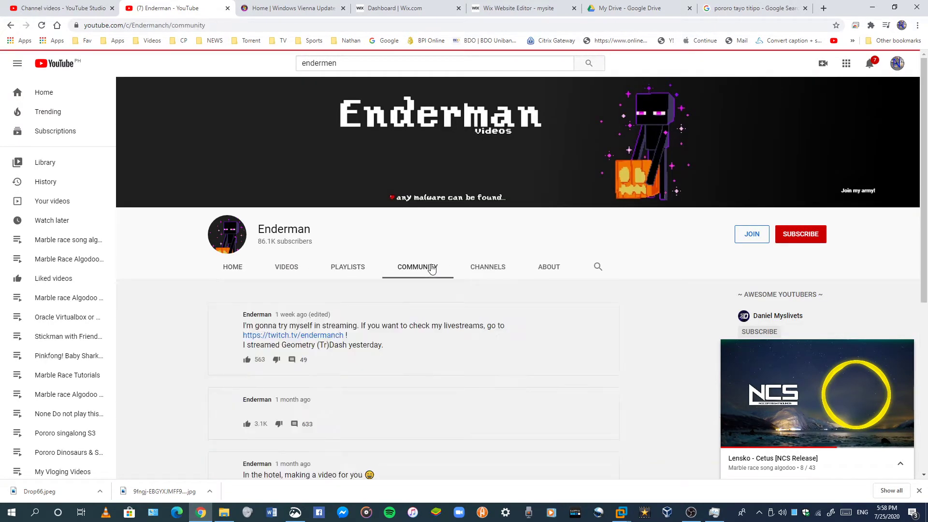
{"action": "scroll", "coordinate": [401, 240], "scroll_direction": "down", "scroll_amount": 2}
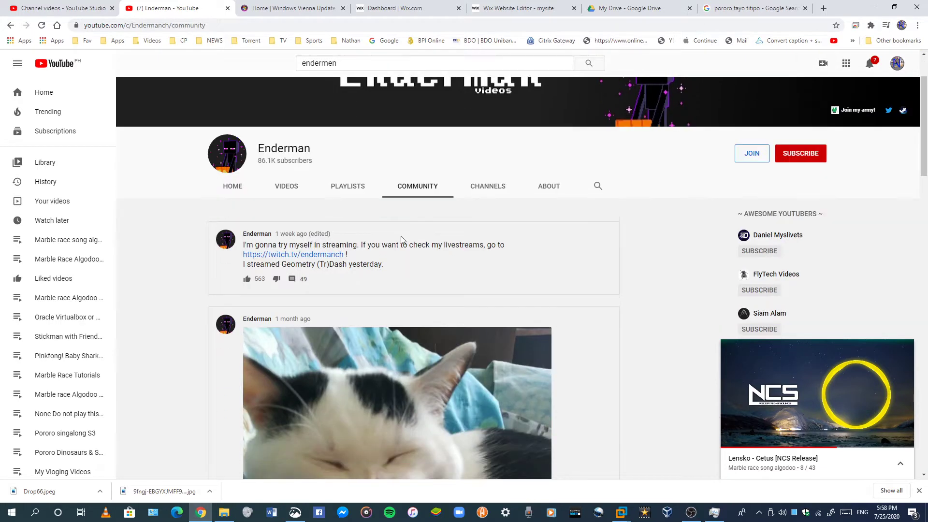
{"action": "left_click", "coordinate": [482, 180]}
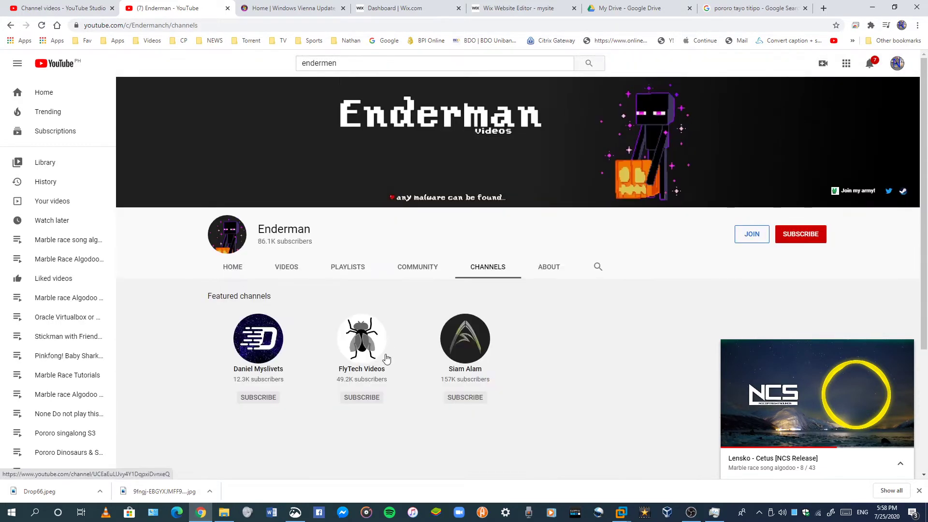
{"action": "left_click", "coordinate": [387, 359]}
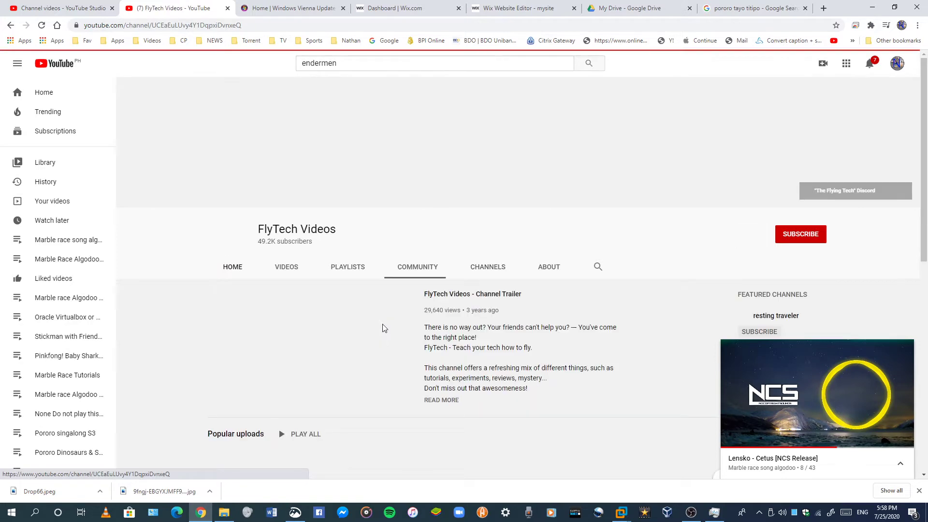
{"action": "scroll", "coordinate": [384, 326], "scroll_direction": "down", "scroll_amount": 3}
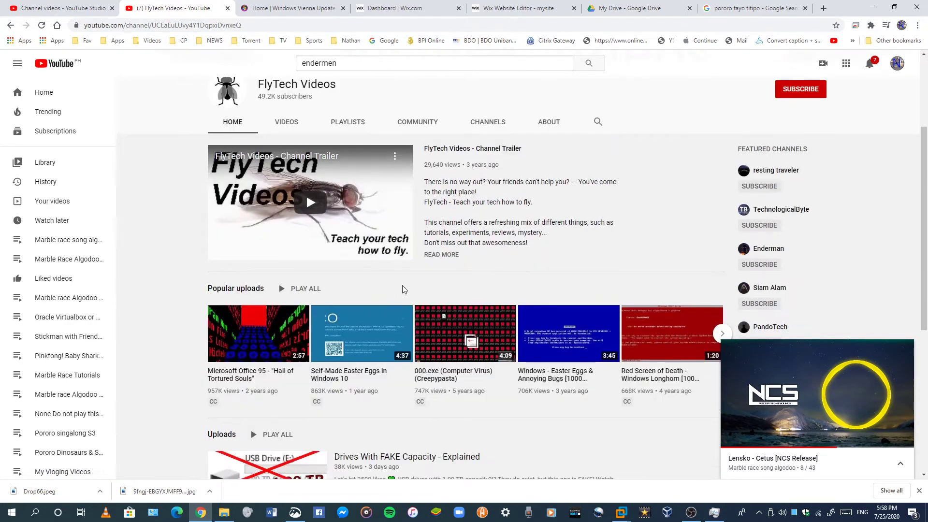
{"action": "scroll", "coordinate": [425, 296], "scroll_direction": "down", "scroll_amount": 1}
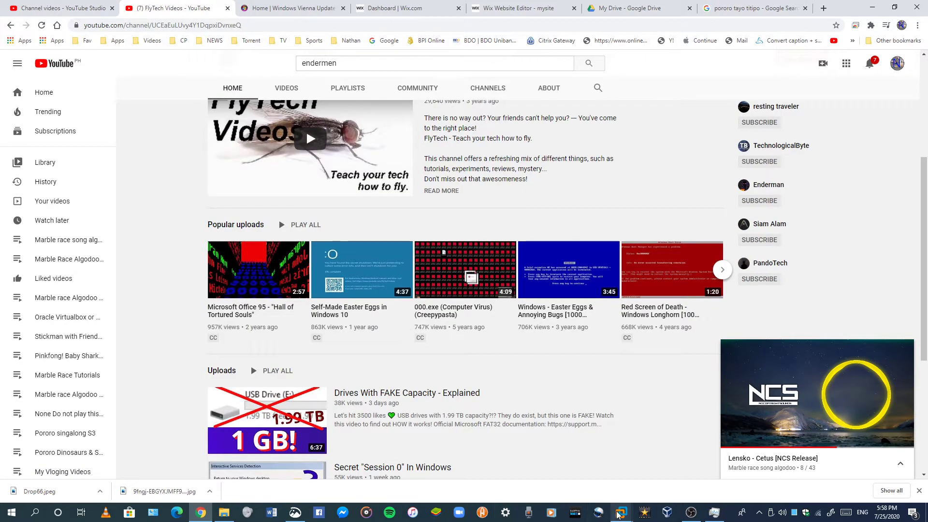
Back in the Algodoo VM, pan and zoom out, then delete the green ground plane
{"action": "mouse_move", "coordinate": [620, 514]}
{"action": "left_click", "coordinate": [725, 460]}
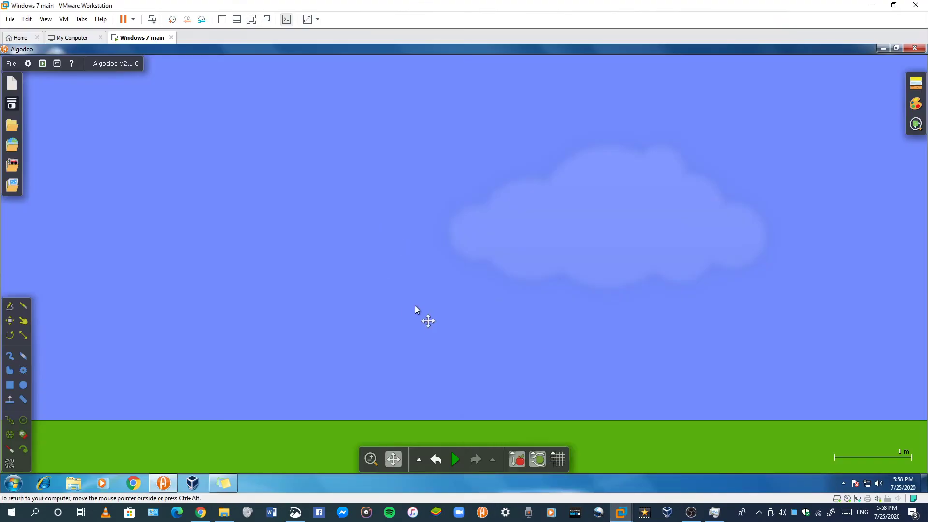
{"action": "left_click_drag", "start_coordinate": [311, 355], "coordinate": [308, 257]}
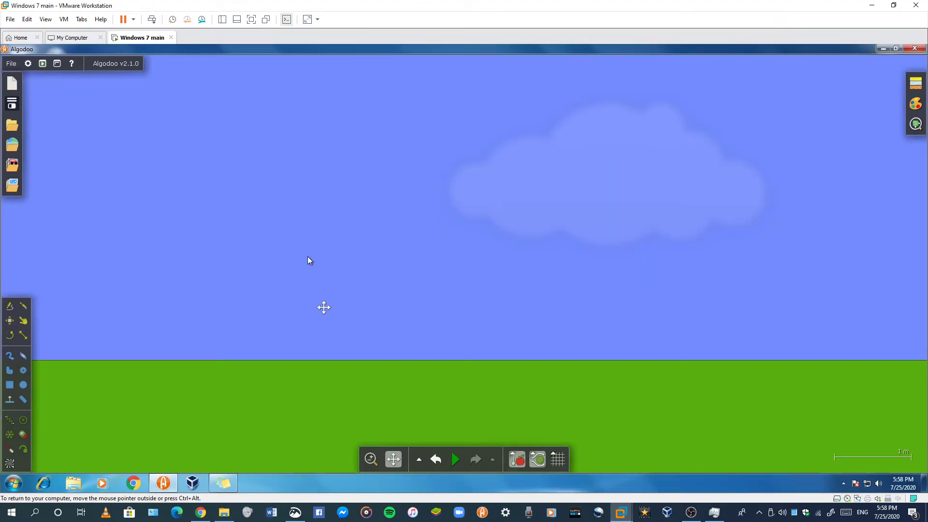
{"action": "scroll", "coordinate": [307, 256], "scroll_direction": "down", "scroll_amount": 2}
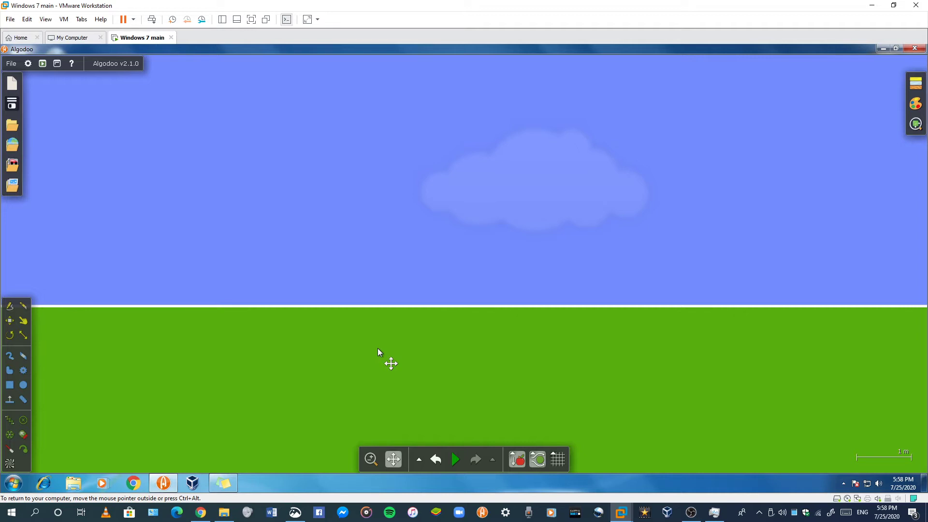
{"action": "key", "text": "Delete"}
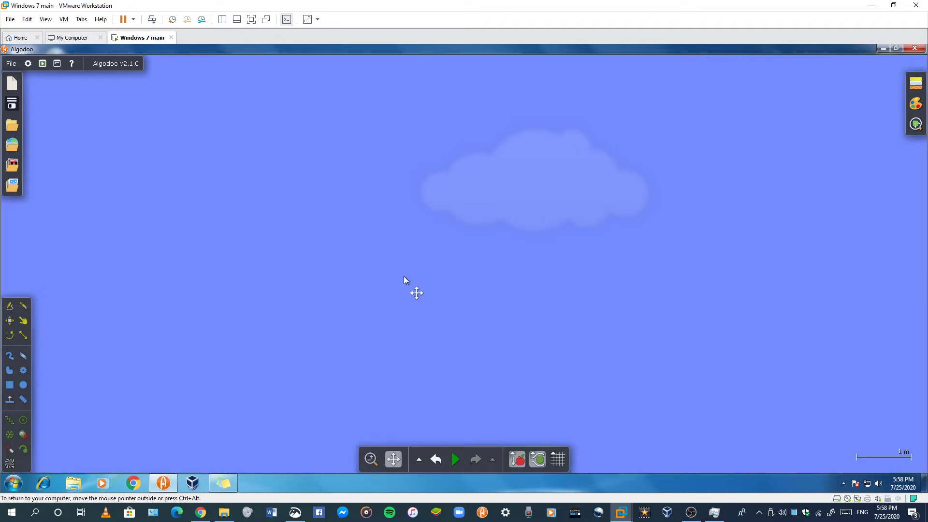
{"action": "scroll", "coordinate": [404, 277], "scroll_direction": "down", "scroll_amount": 3}
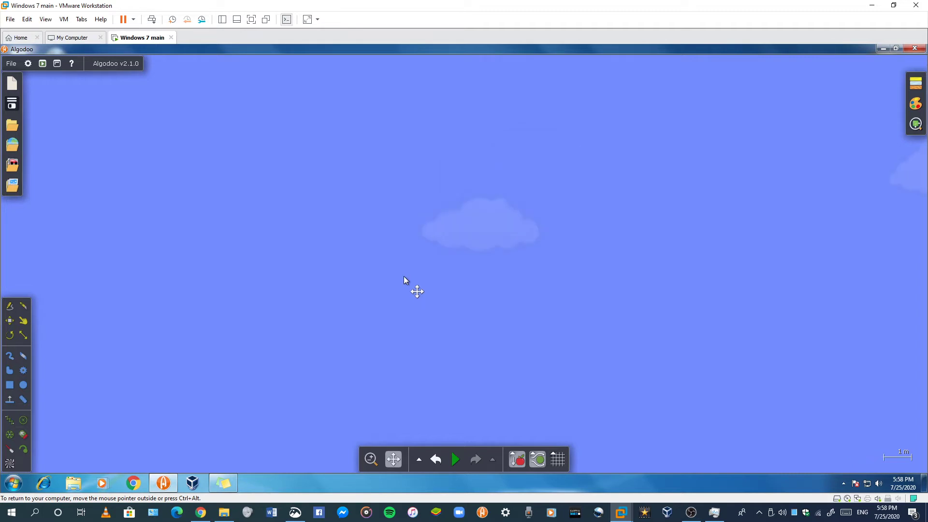
Paint a small circle in the sky with the Brush and make its colour black
{"action": "left_click", "coordinate": [10, 356]}
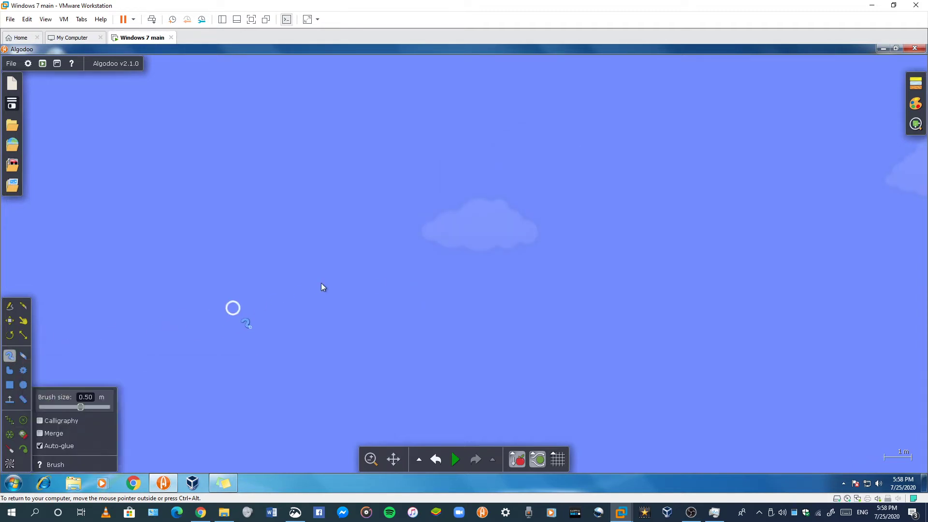
{"action": "right_click", "coordinate": [390, 284]}
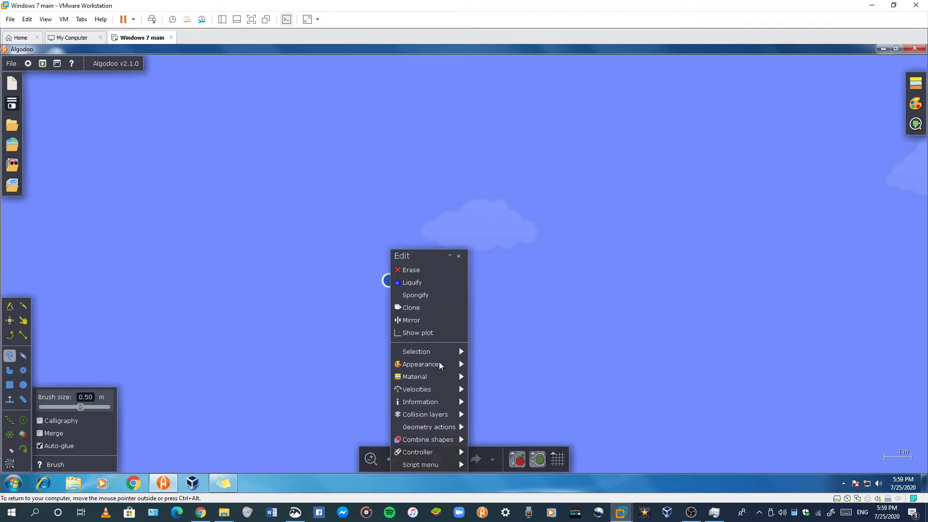
{"action": "mouse_move", "coordinate": [430, 351]}
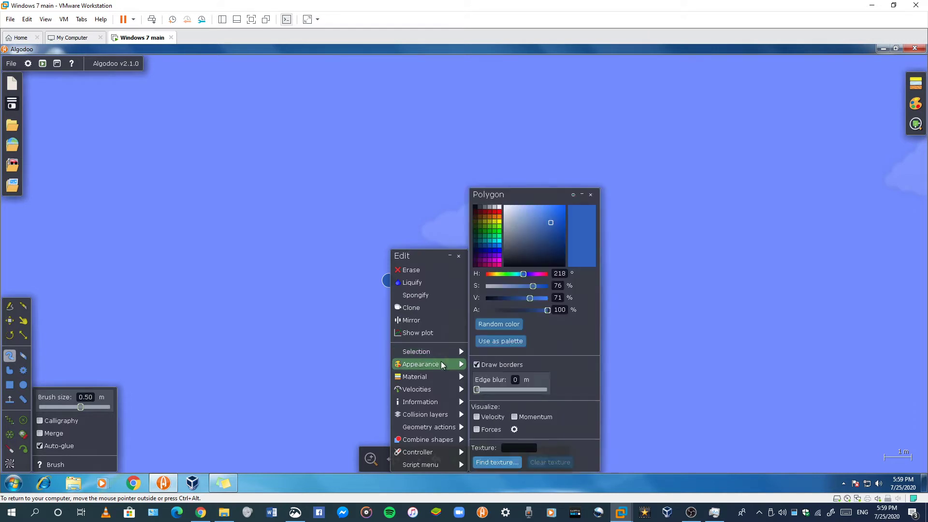
{"action": "left_click_drag", "start_coordinate": [529, 257], "coordinate": [532, 291]}
{"action": "left_click", "coordinate": [20, 323]}
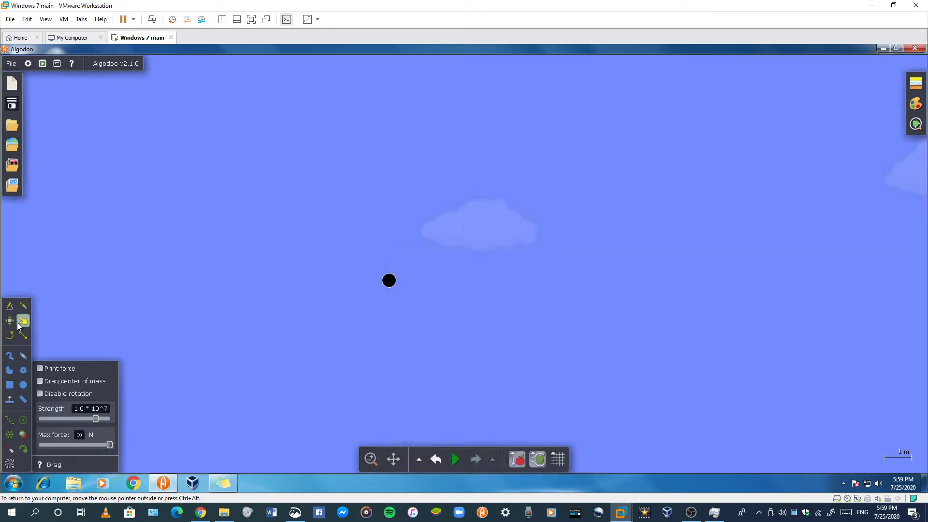
Set the default colour for new objects to black in the colour palette
{"action": "left_click", "coordinate": [910, 110]}
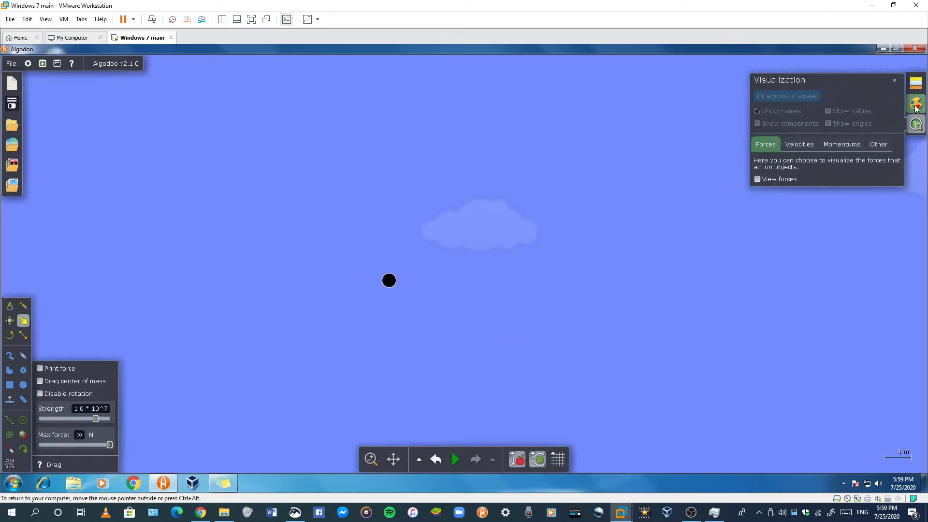
{"action": "left_click", "coordinate": [916, 106]}
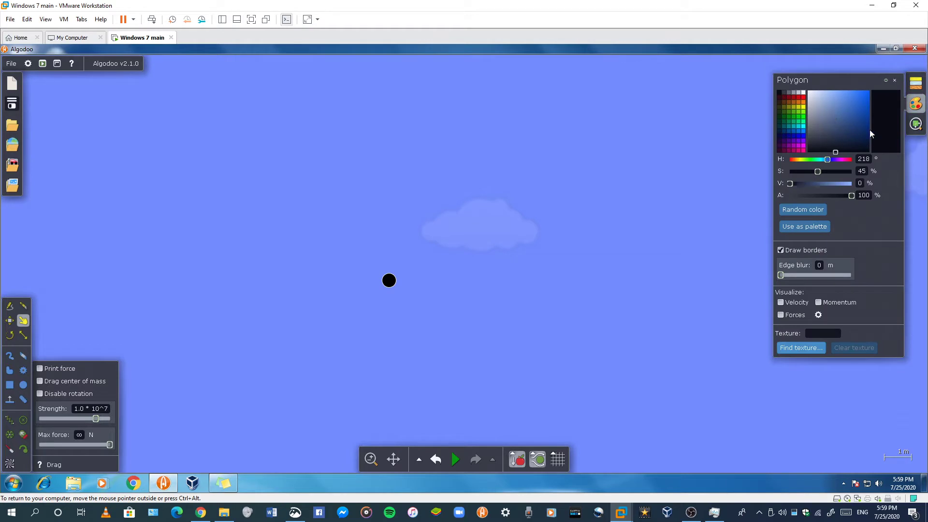
{"action": "left_click", "coordinate": [718, 175]}
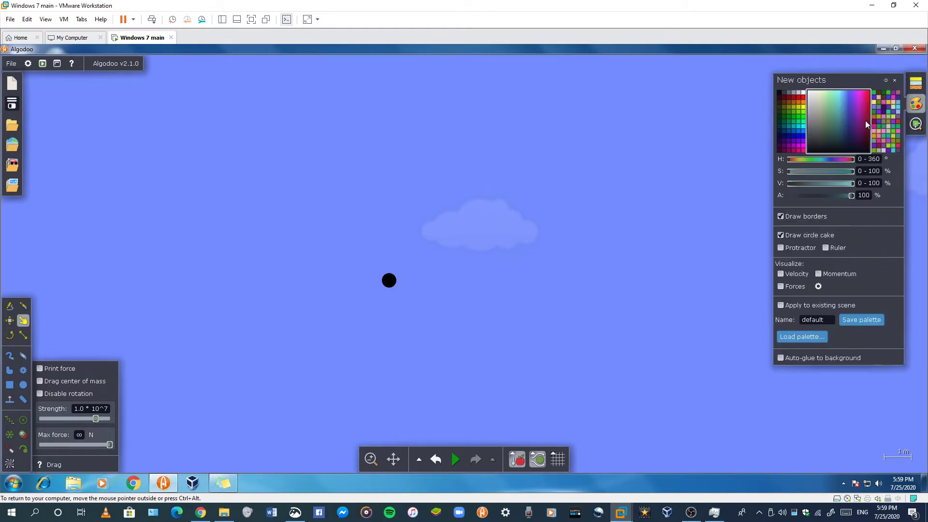
{"action": "left_click", "coordinate": [854, 152]}
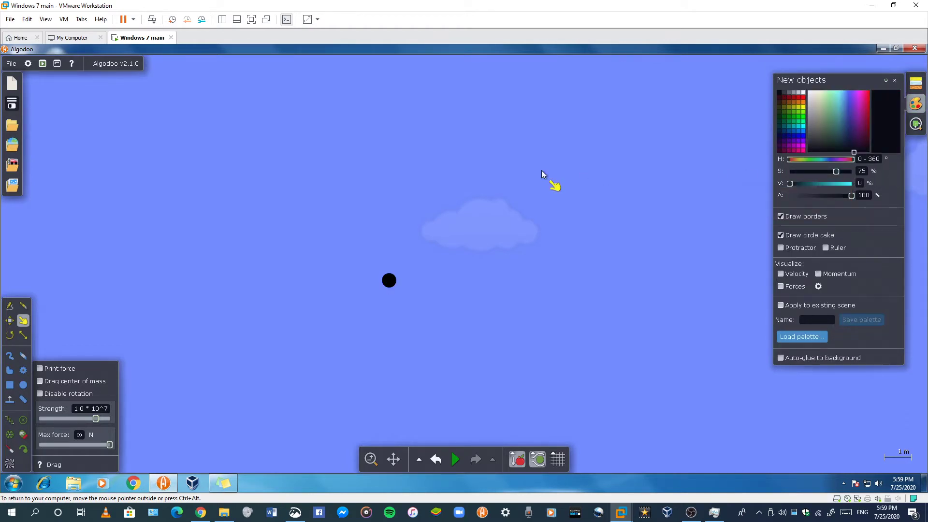
{"action": "left_click", "coordinate": [895, 81]}
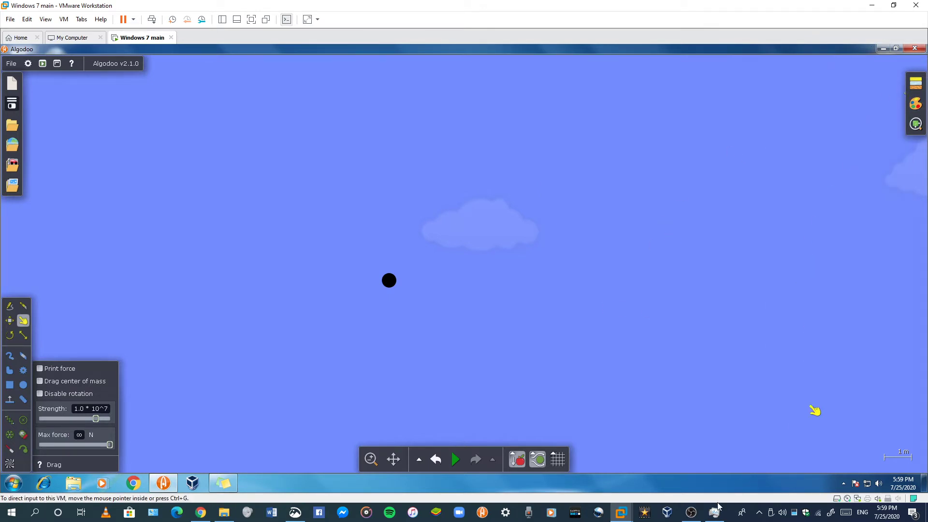
{"action": "mouse_move", "coordinate": [622, 517]}
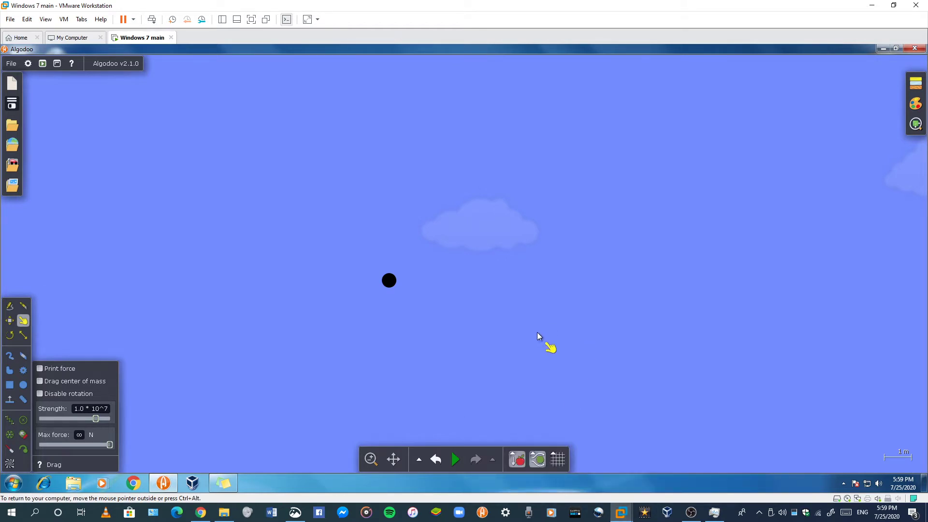
Launch and maximize Chrome in the VM, then search for 'paint.net download'
{"action": "left_click", "coordinate": [139, 486]}
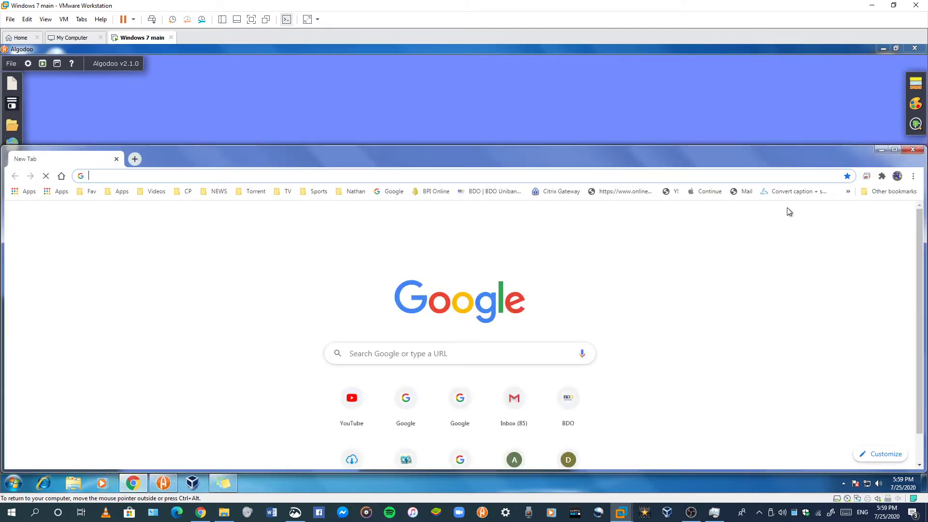
{"action": "left_click", "coordinate": [896, 151]}
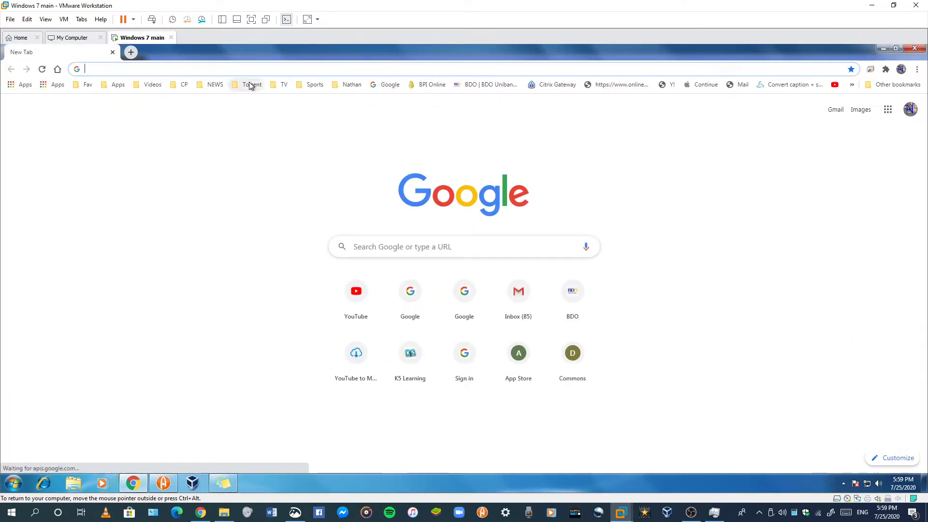
{"action": "type", "text": "paint"}
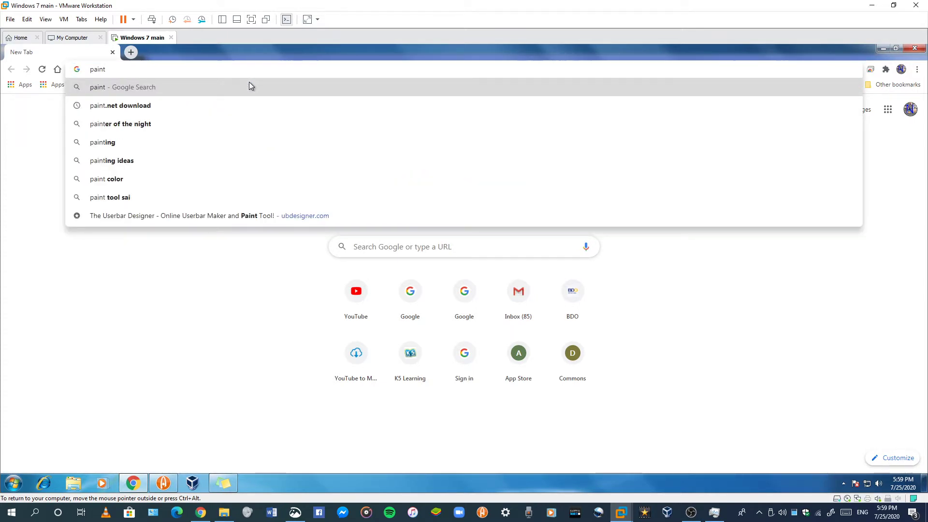
{"action": "left_click", "coordinate": [135, 109]}
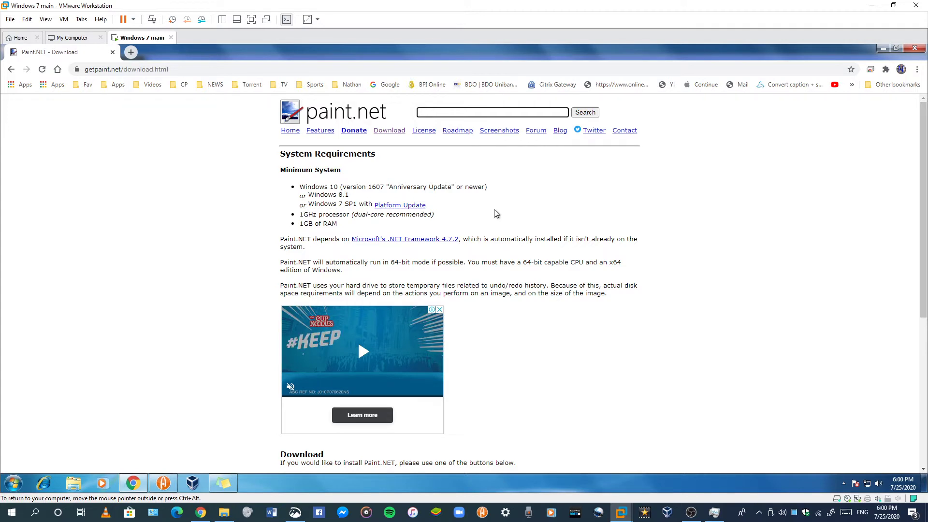
Follow the dotPDN mirror link from the Download table through to the getpaint.net home page
{"action": "scroll", "coordinate": [493, 215], "scroll_direction": "down", "scroll_amount": 5}
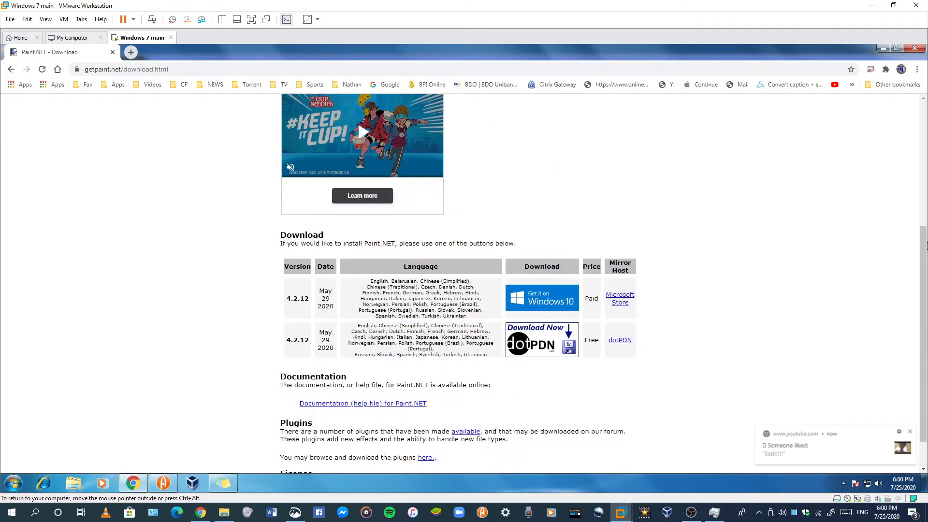
{"action": "scroll", "coordinate": [526, 335], "scroll_direction": "down", "scroll_amount": 1}
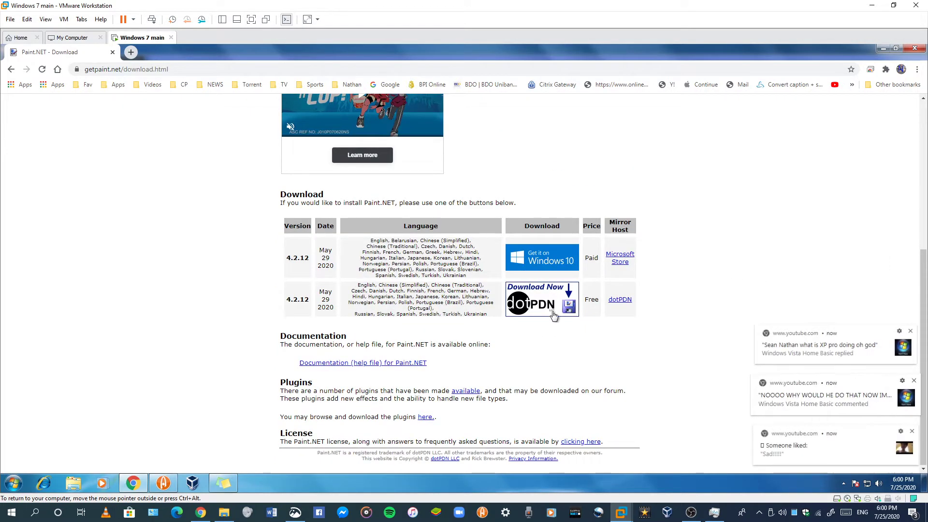
{"action": "left_click", "coordinate": [616, 301]}
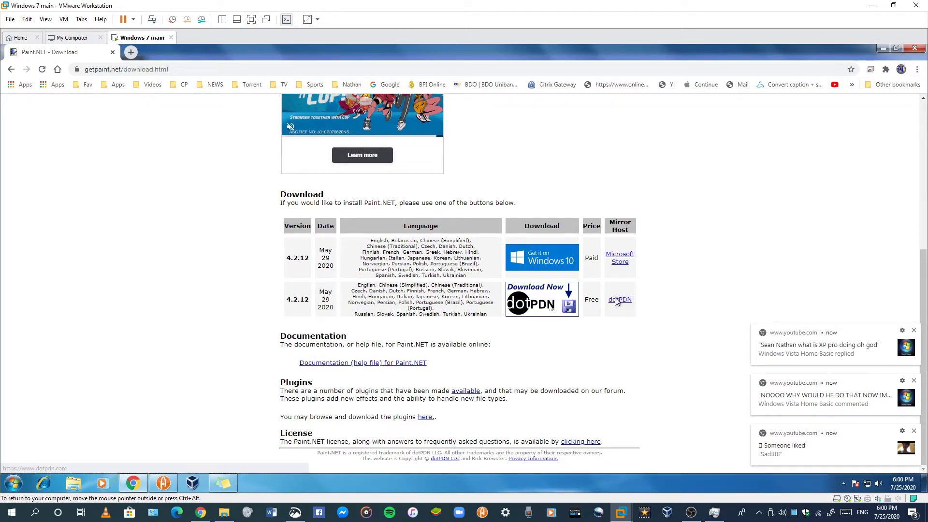
{"action": "left_click", "coordinate": [916, 433]}
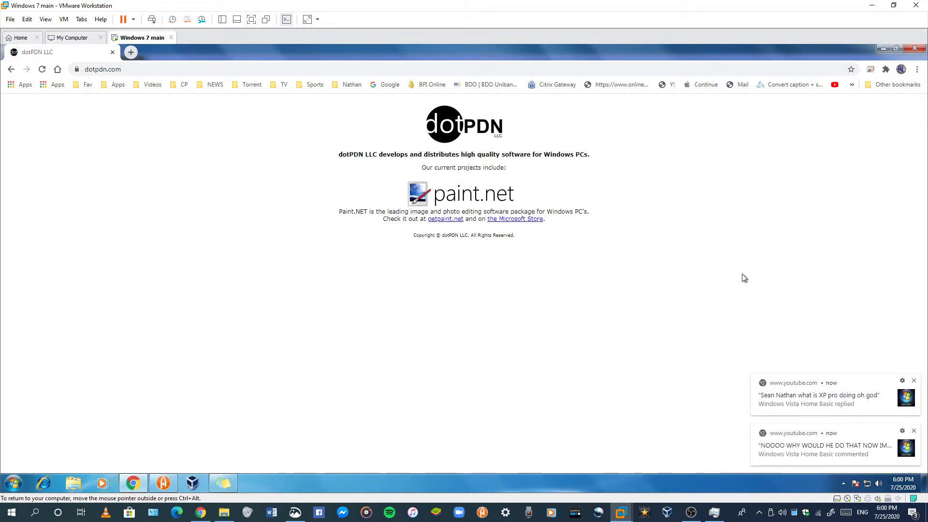
{"action": "left_click", "coordinate": [448, 221]}
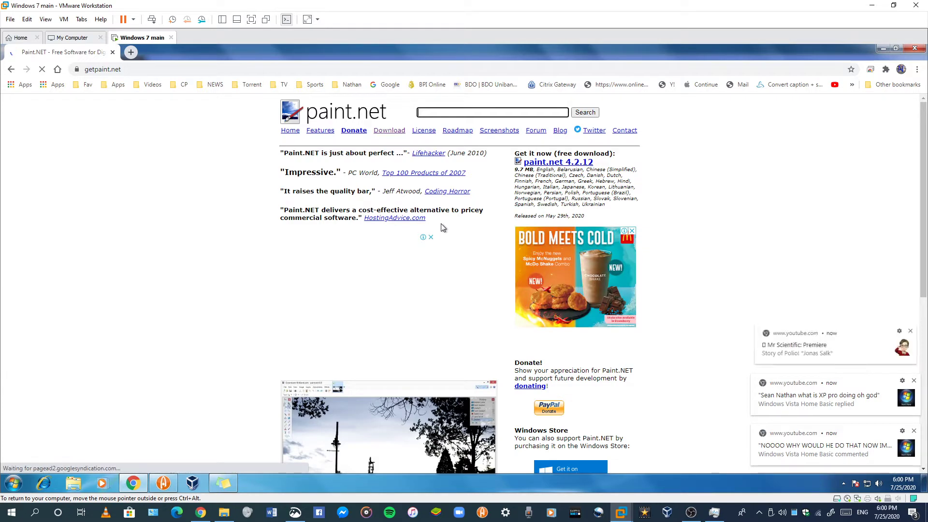
{"action": "scroll", "coordinate": [438, 236], "scroll_direction": "down", "scroll_amount": 7}
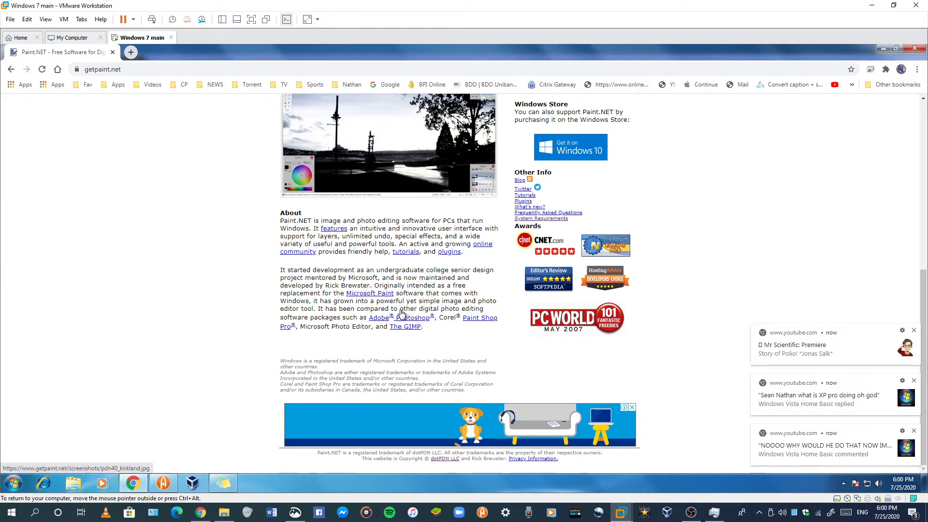
{"action": "scroll", "coordinate": [513, 244], "scroll_direction": "up", "scroll_amount": 4}
{"action": "scroll", "coordinate": [506, 275], "scroll_direction": "up", "scroll_amount": 3}
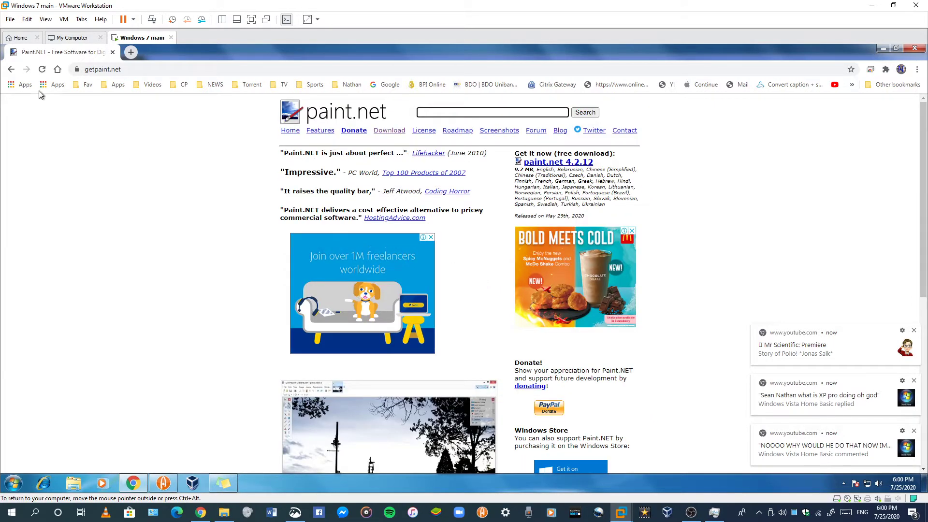
Navigate back and forth between the paint.net download page and the dotPDN mirror site
{"action": "left_click", "coordinate": [12, 69]}
{"action": "left_click", "coordinate": [27, 70]}
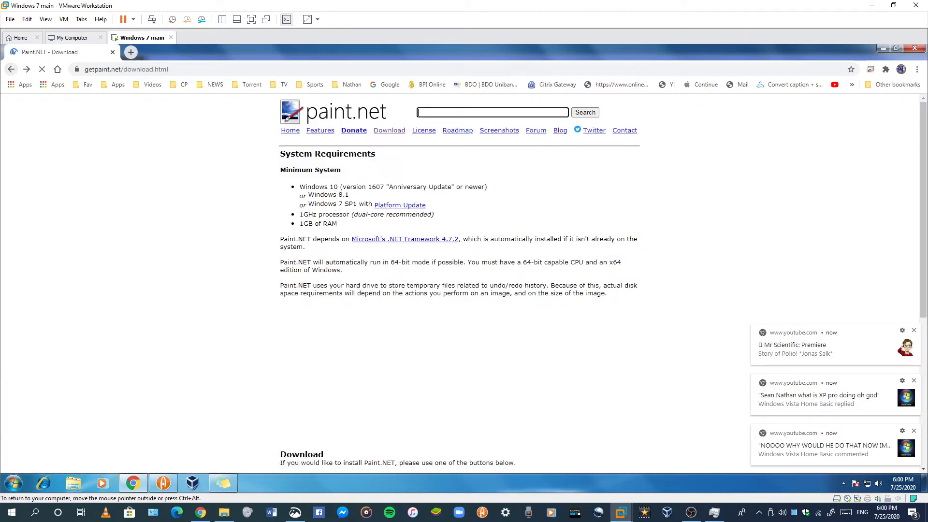
{"action": "scroll", "coordinate": [361, 177], "scroll_direction": "down", "scroll_amount": 5}
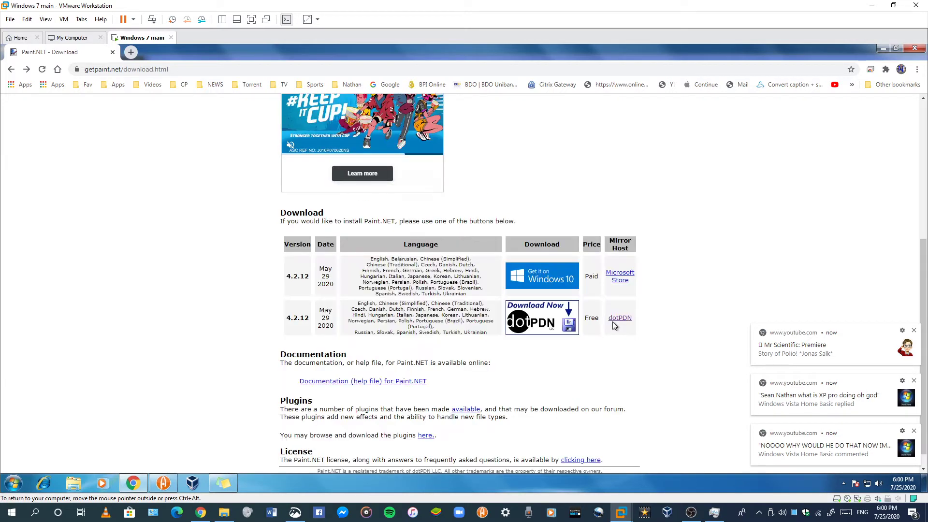
{"action": "left_click", "coordinate": [617, 318]}
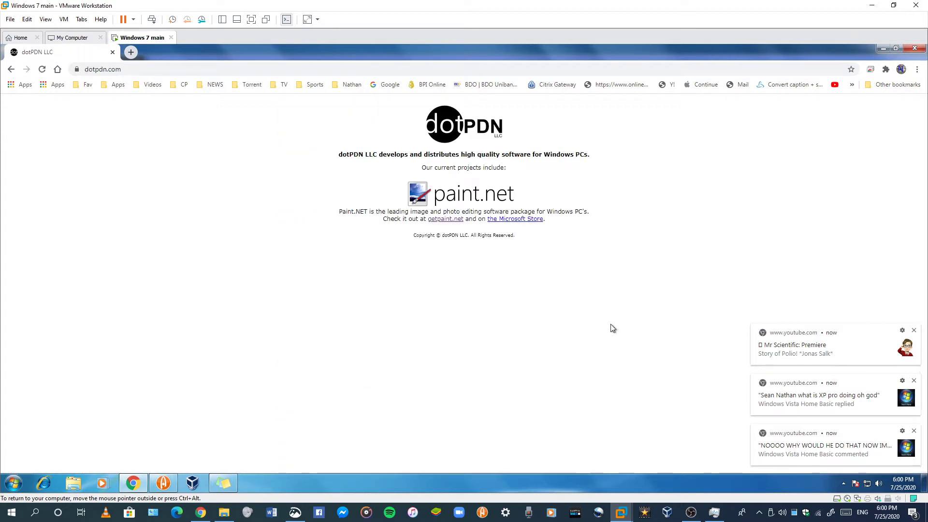
{"action": "left_click", "coordinate": [10, 70]}
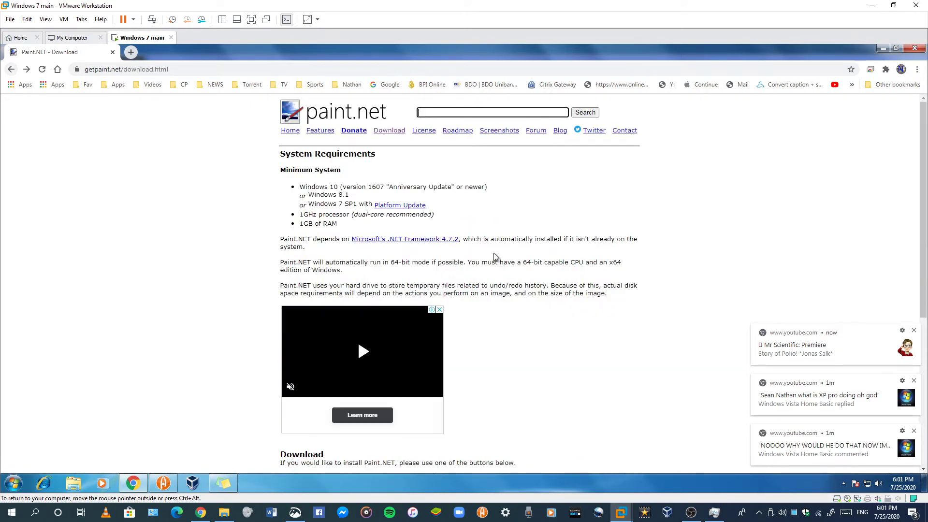
{"action": "scroll", "coordinate": [494, 256], "scroll_direction": "down", "scroll_amount": 5}
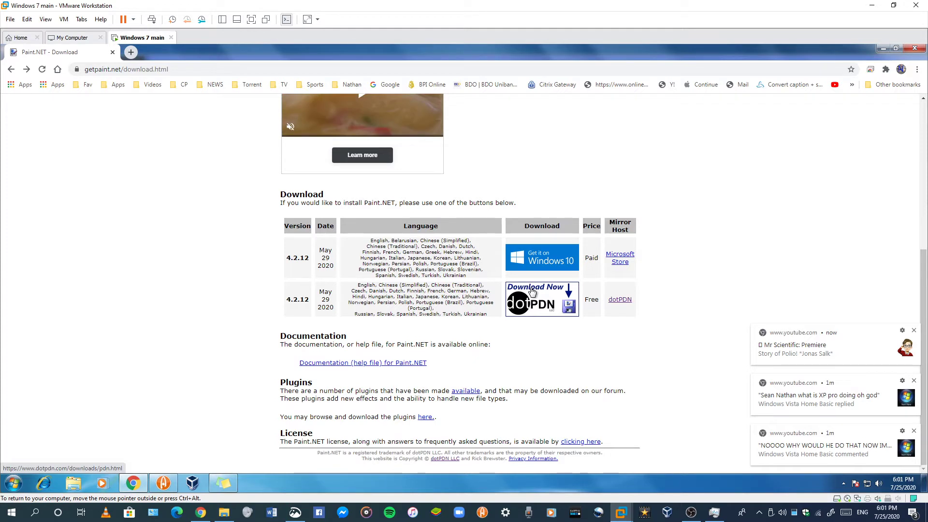
Open the Download Now (dotPDN) link and reload the dotPDN download page
{"action": "left_click", "coordinate": [532, 292]}
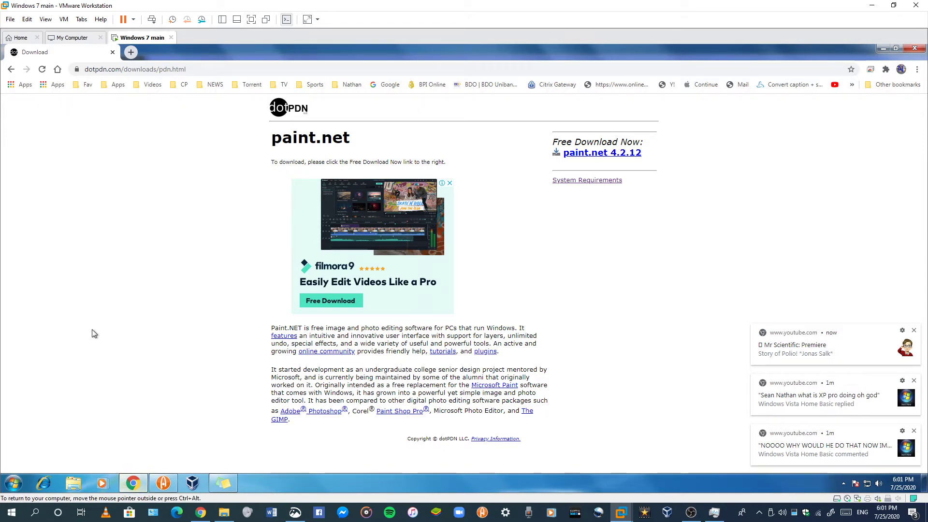
{"action": "right_click", "coordinate": [94, 237]}
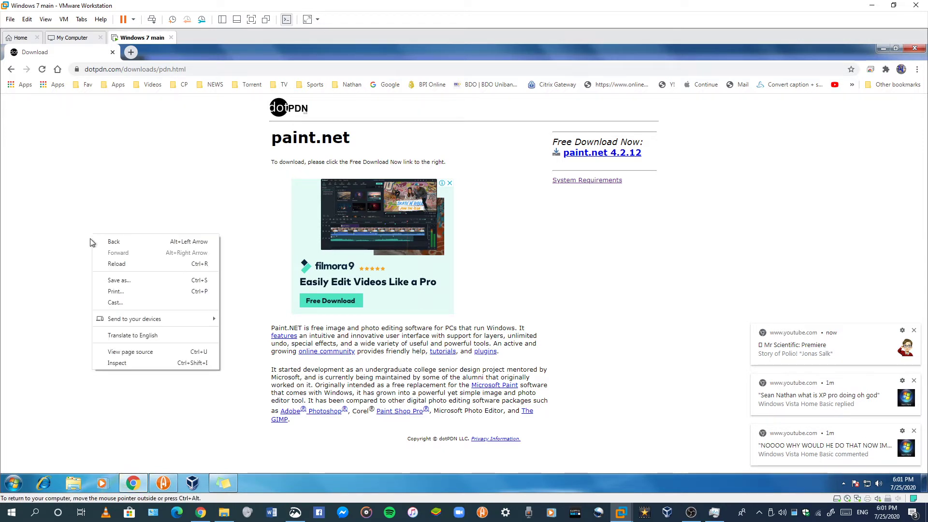
{"action": "left_click", "coordinate": [44, 316]}
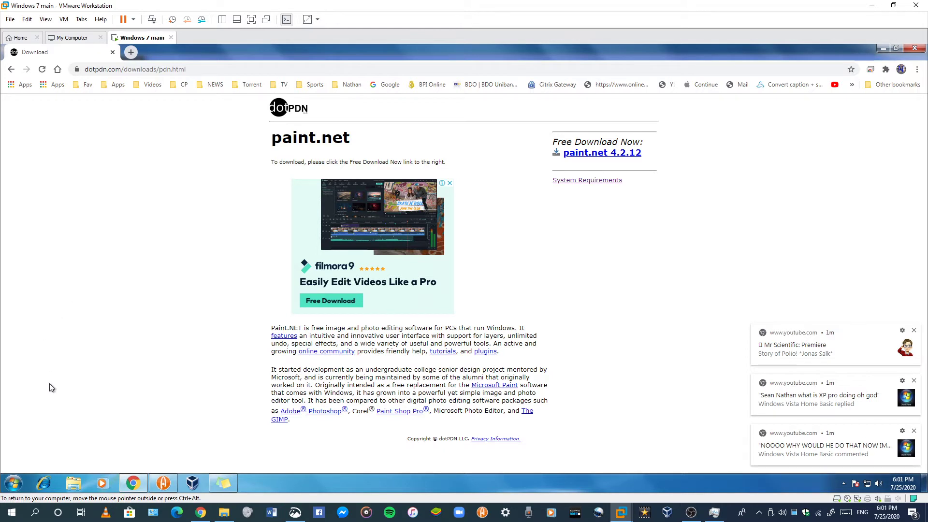
{"action": "left_click", "coordinate": [42, 70]}
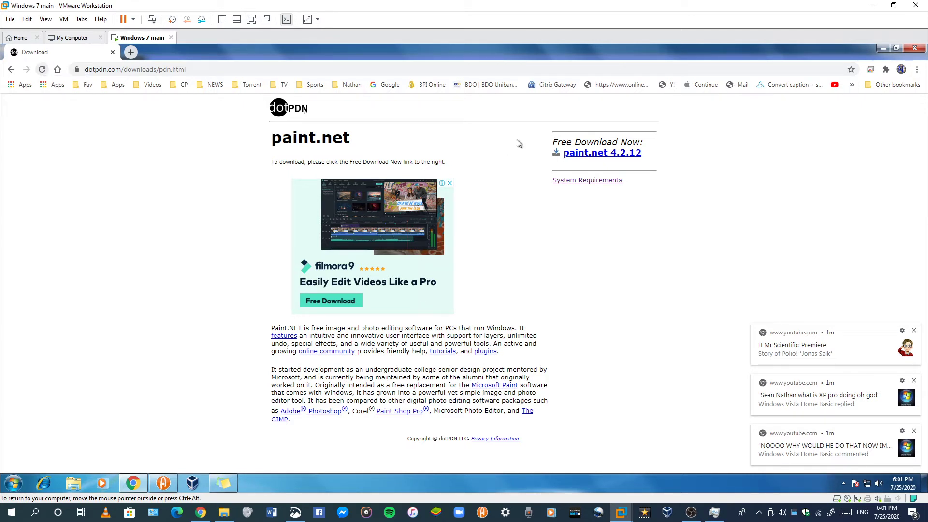
Download the paint.net 4.2.12 installer zip, then show the desktop and restore Chrome
{"action": "left_click", "coordinate": [591, 153]}
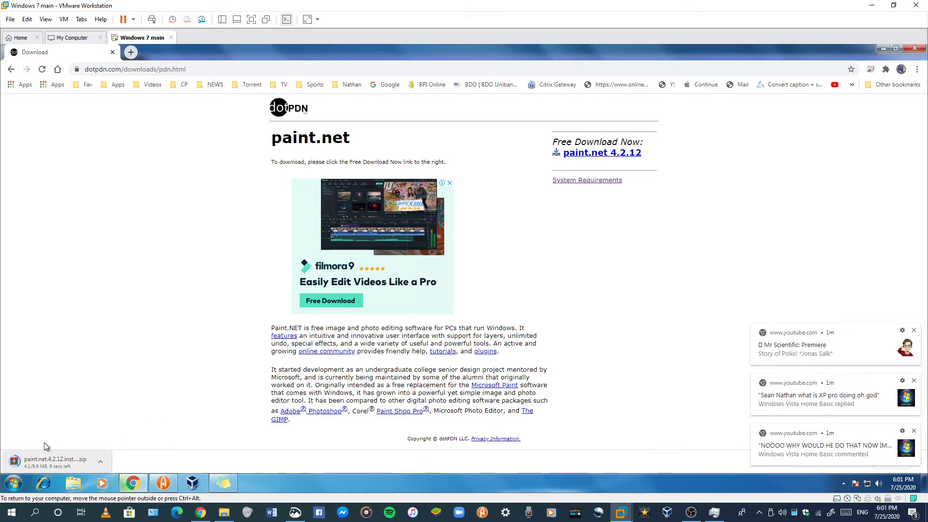
{"action": "left_click", "coordinate": [924, 479]}
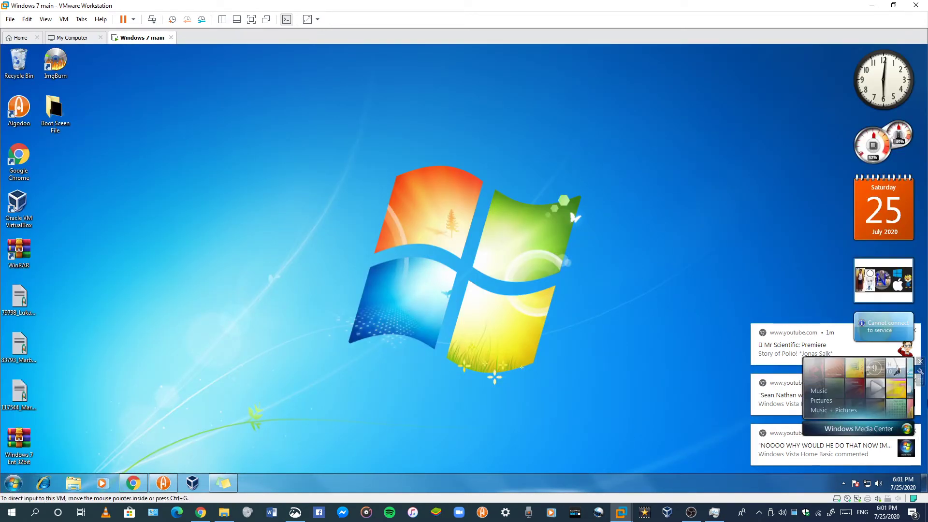
{"action": "left_click", "coordinate": [124, 488]}
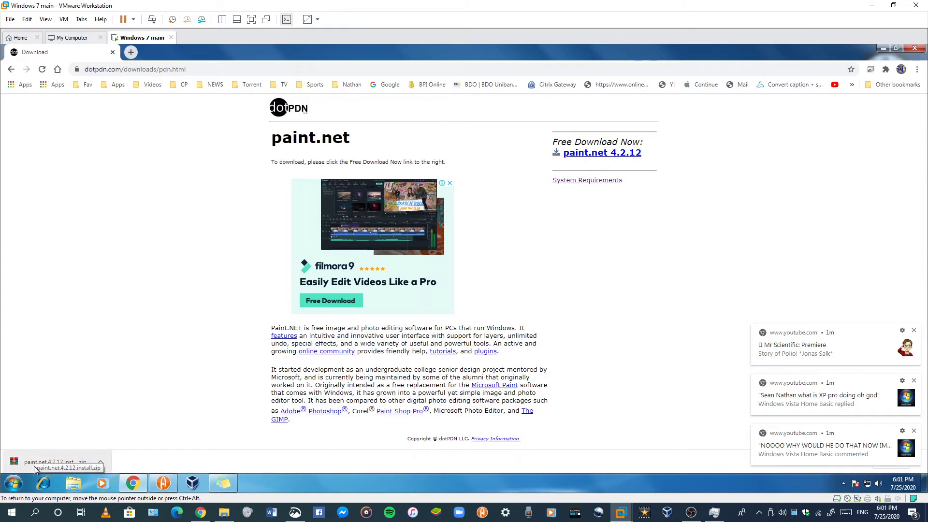
Open Windows Explorer and navigate to the Downloads folder
{"action": "left_click", "coordinate": [72, 483]}
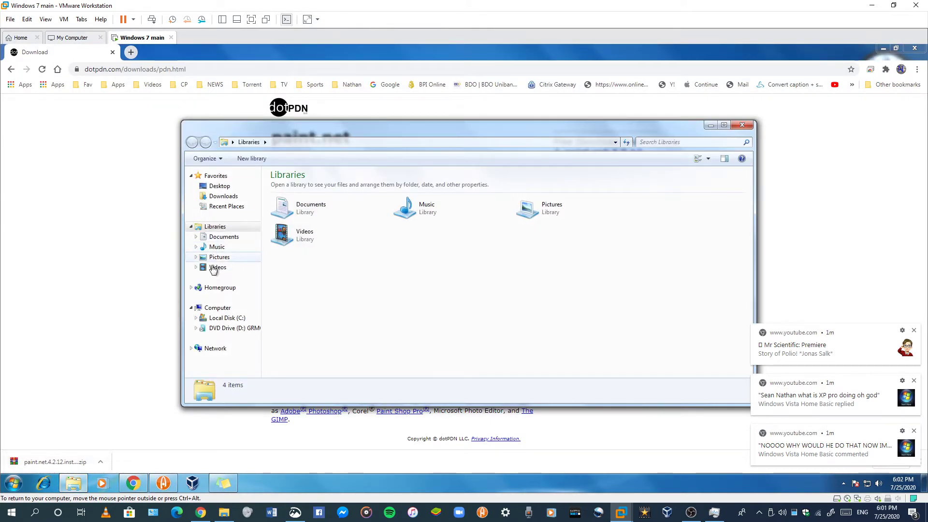
{"action": "left_click", "coordinate": [207, 239]}
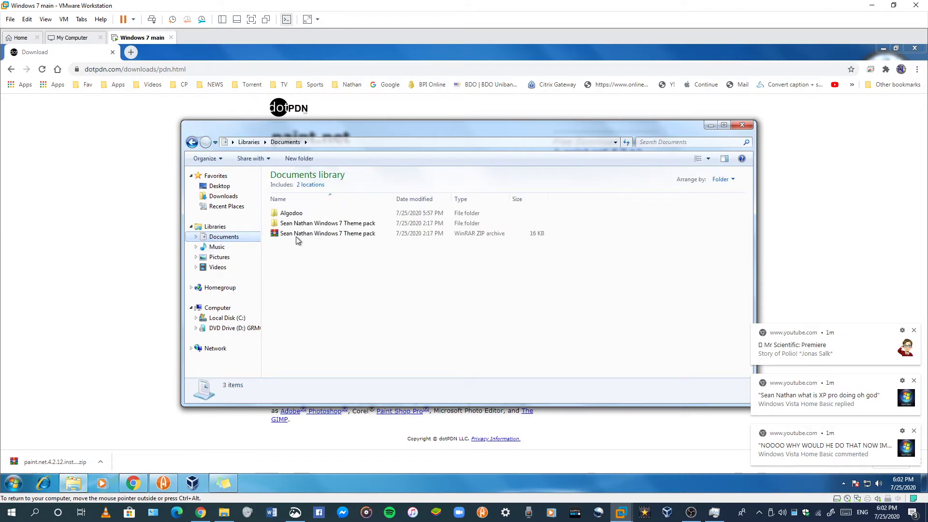
{"action": "left_click", "coordinate": [221, 196]}
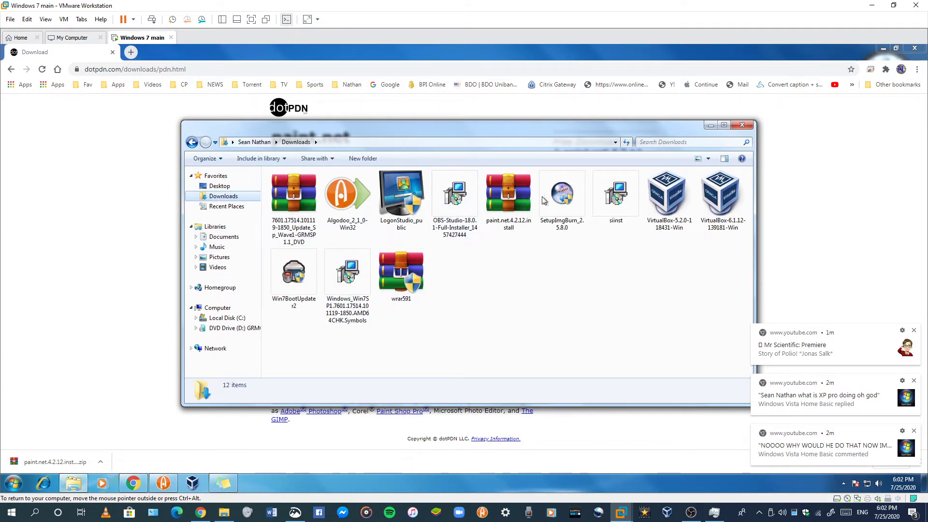
Extract paint.net.4.2.12.install with WinRAR so the paint.net setup launches
{"action": "right_click", "coordinate": [523, 197]}
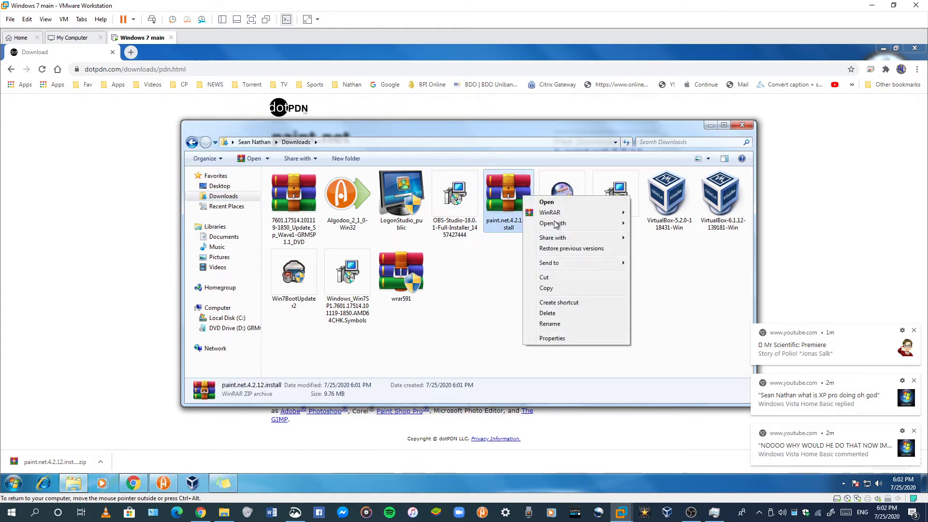
{"action": "mouse_move", "coordinate": [561, 212]}
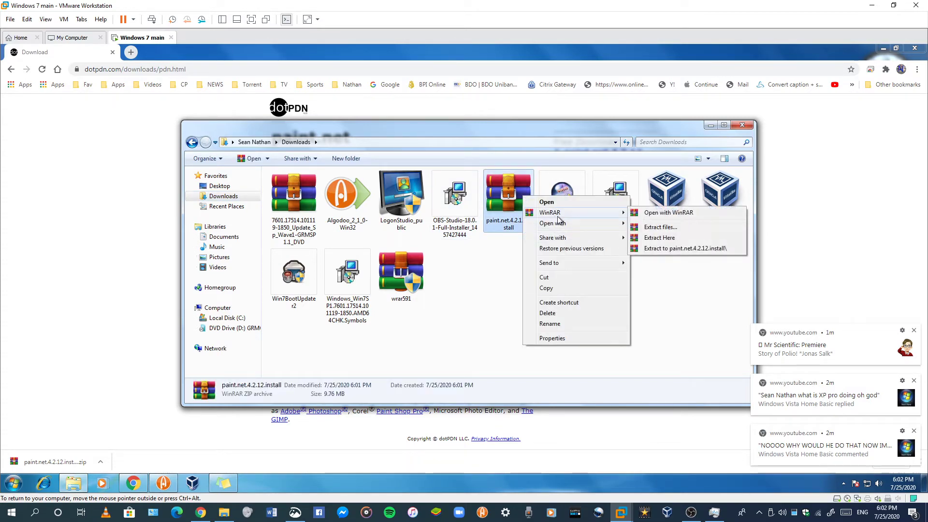
{"action": "left_click", "coordinate": [660, 227]}
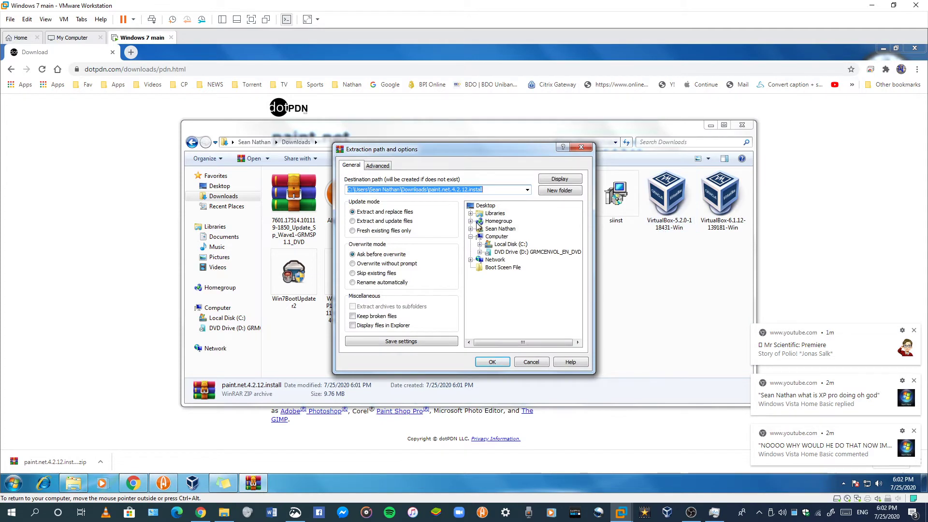
{"action": "left_click", "coordinate": [582, 149]}
{"action": "right_click", "coordinate": [510, 204]}
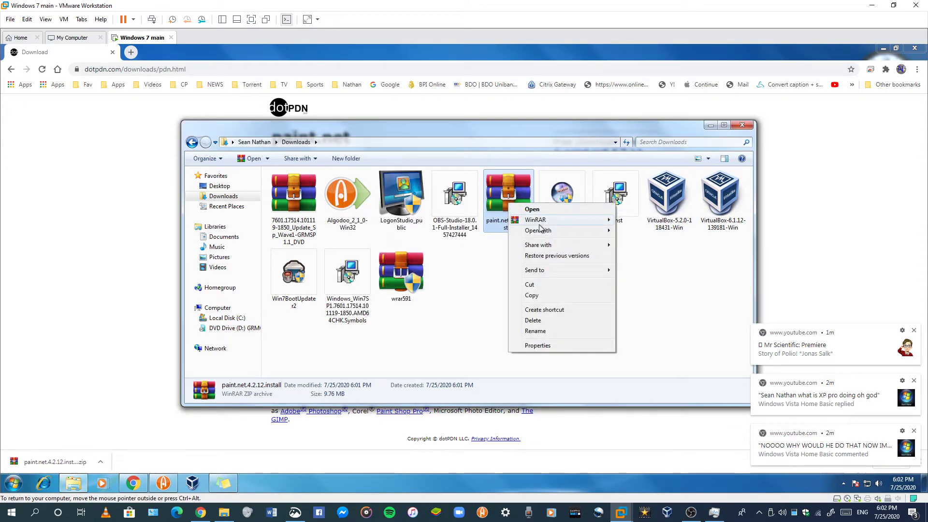
{"action": "mouse_move", "coordinate": [541, 220]}
{"action": "left_click", "coordinate": [633, 241]}
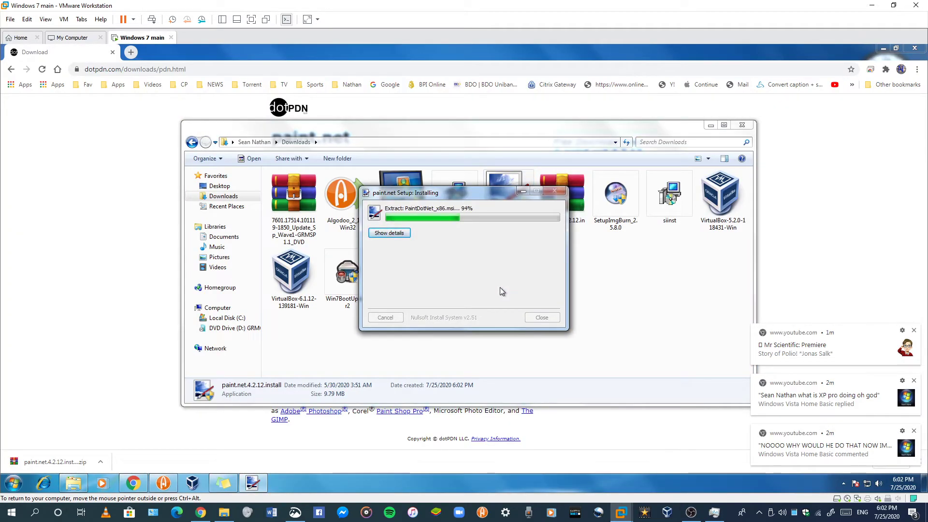
Dismiss the notifications and accept installing .NET Framework 4.8 together with paint.net
{"action": "left_click", "coordinate": [915, 432]}
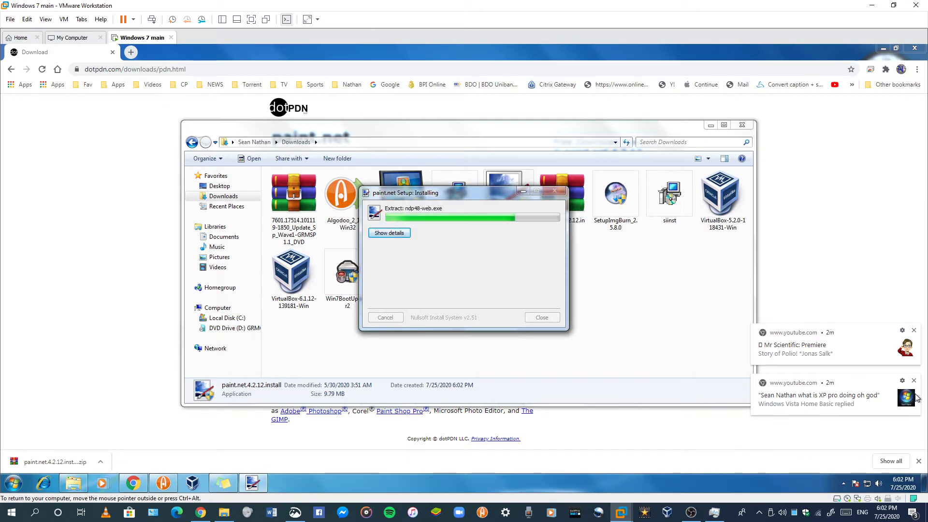
{"action": "left_click", "coordinate": [914, 432]}
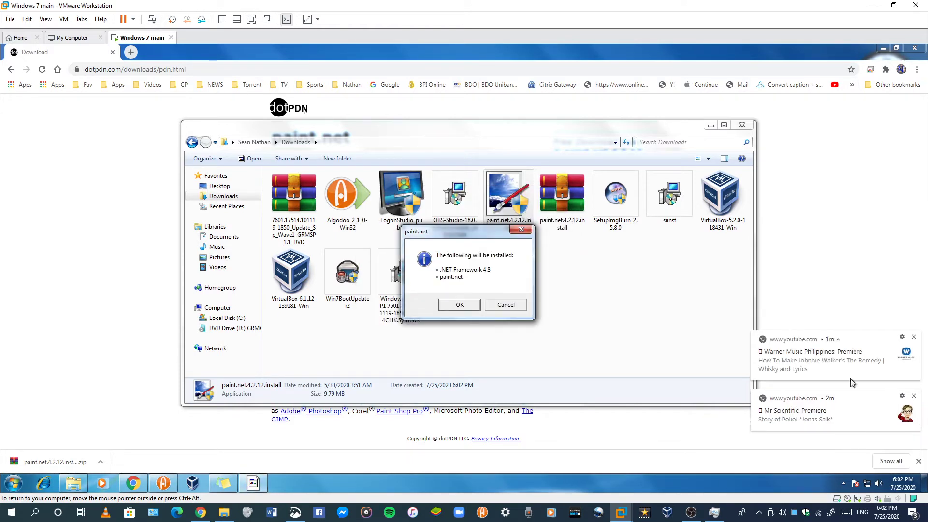
{"action": "left_click", "coordinate": [455, 307]}
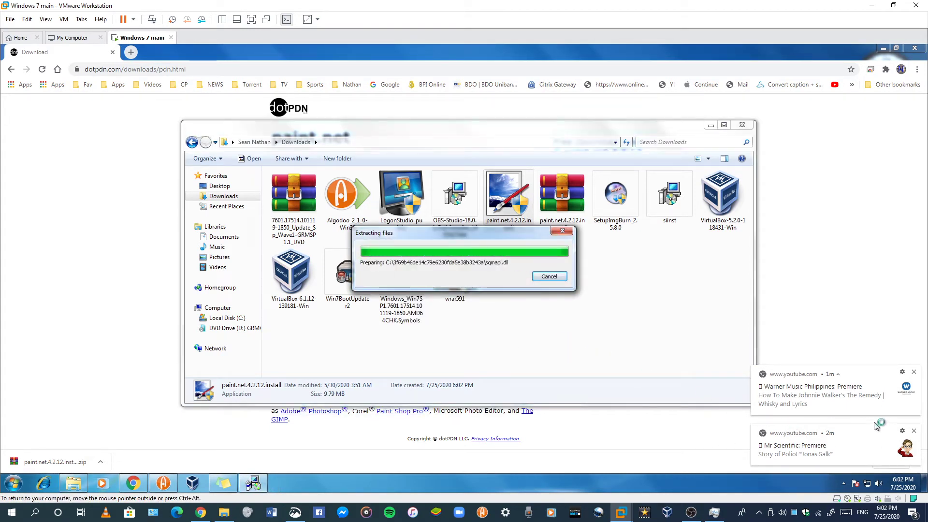
{"action": "left_click", "coordinate": [691, 513]}
{"action": "left_click", "coordinate": [692, 514]}
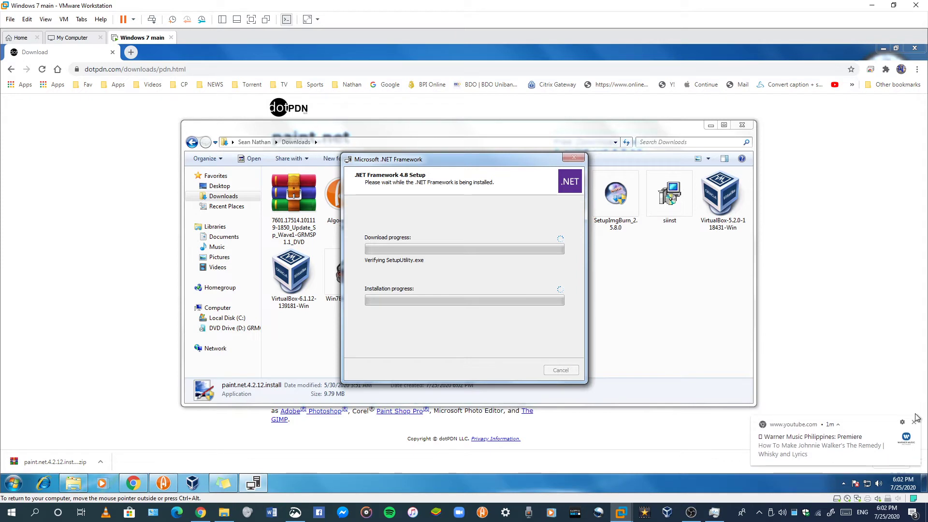
{"action": "left_click", "coordinate": [915, 422]}
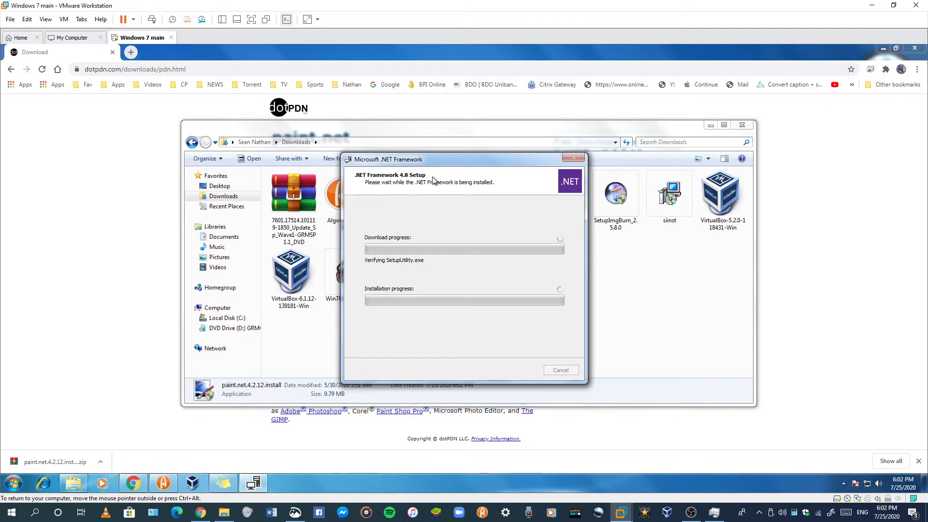
{"action": "mouse_move", "coordinate": [621, 513]}
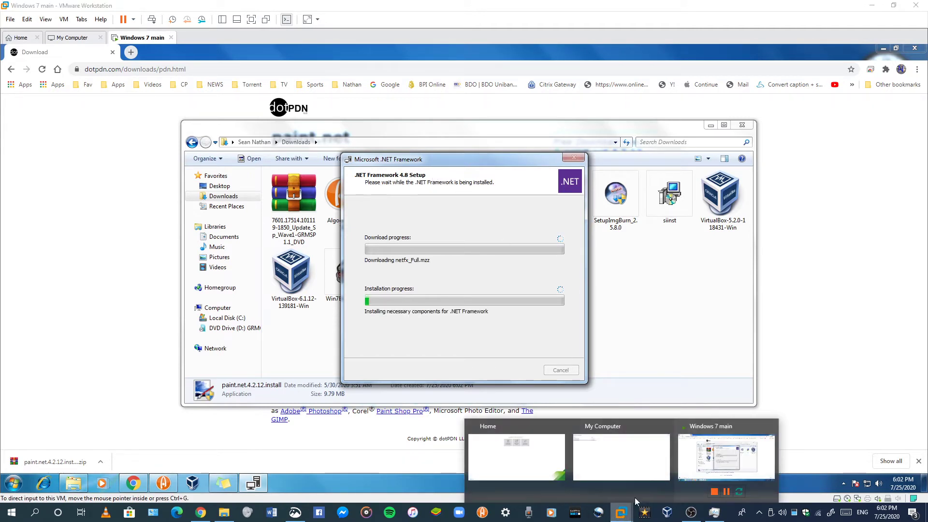
{"action": "left_click", "coordinate": [691, 512]}
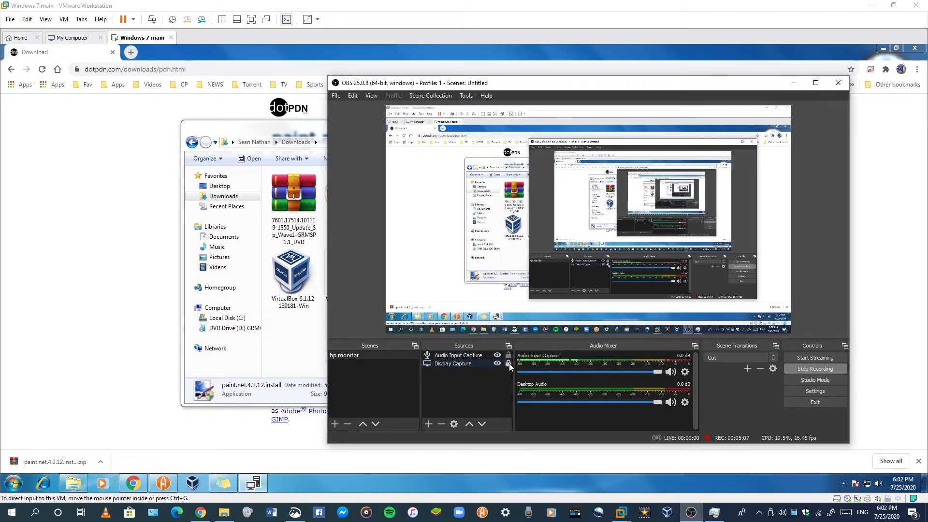
{"action": "left_click", "coordinate": [509, 364]}
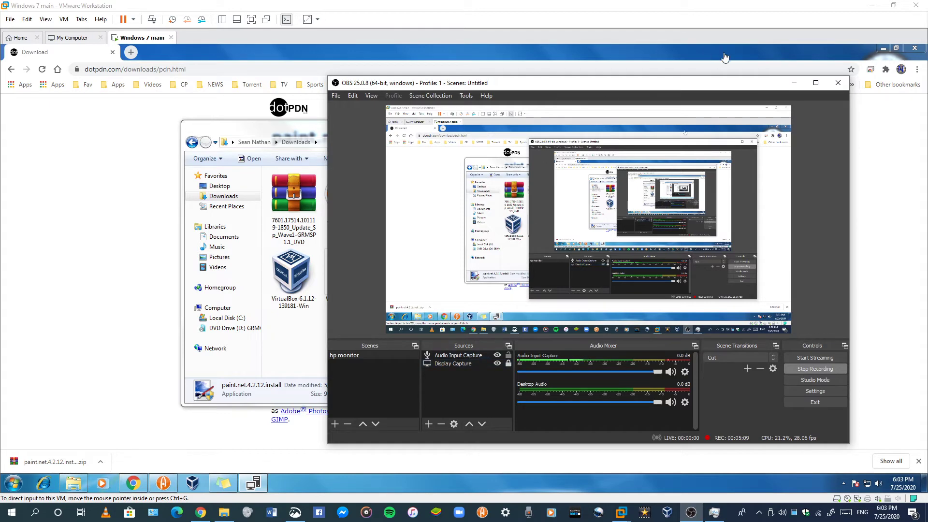
{"action": "left_click", "coordinate": [794, 83]}
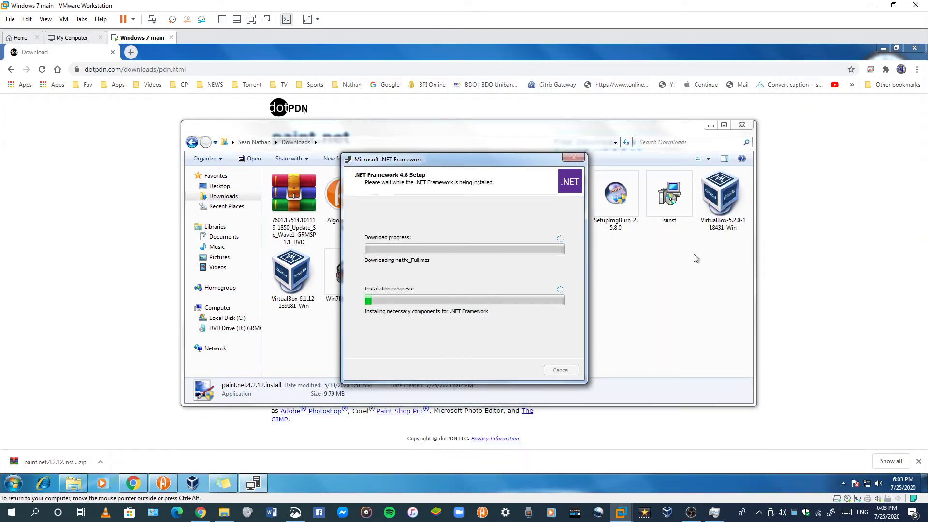
{"action": "left_click", "coordinate": [690, 512]}
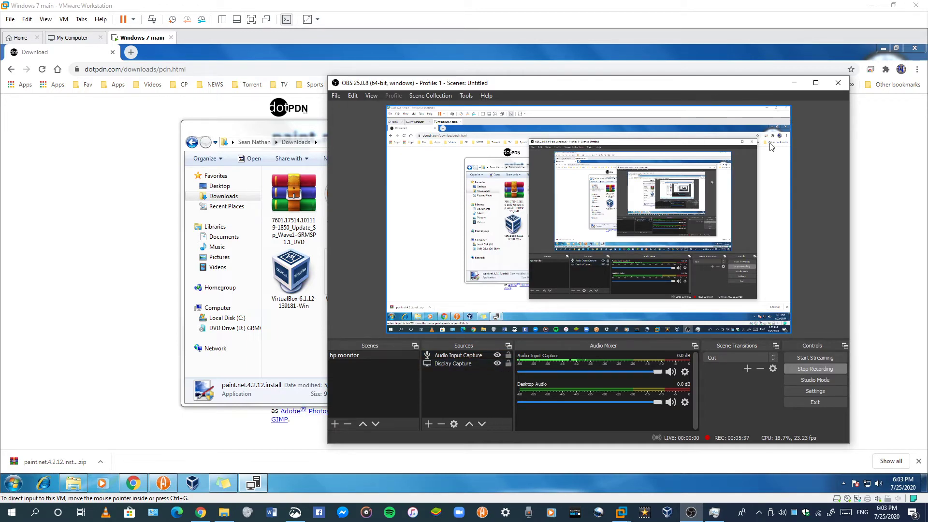
{"action": "key", "text": "alt+Tab"}
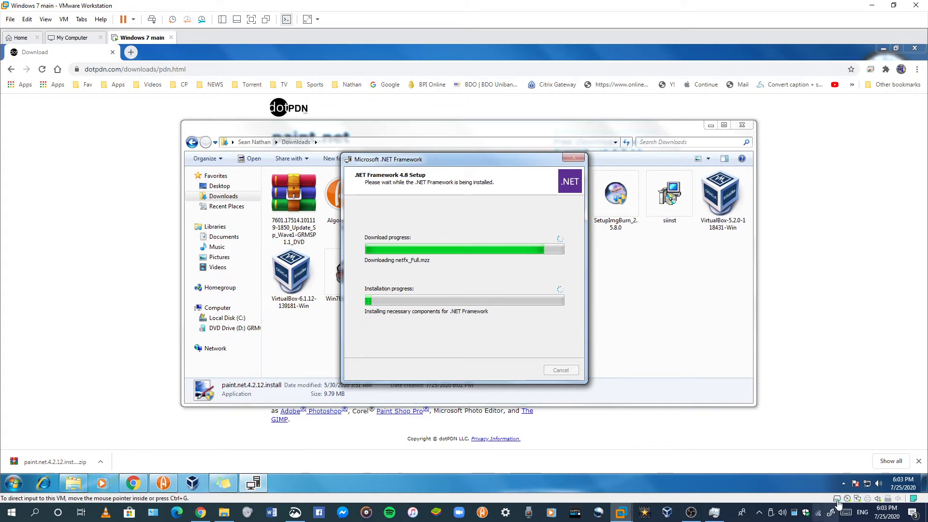
Toggle the Windows 7 Start menu, then minimize all windows to reveal the desktop
{"action": "left_click", "coordinate": [12, 483]}
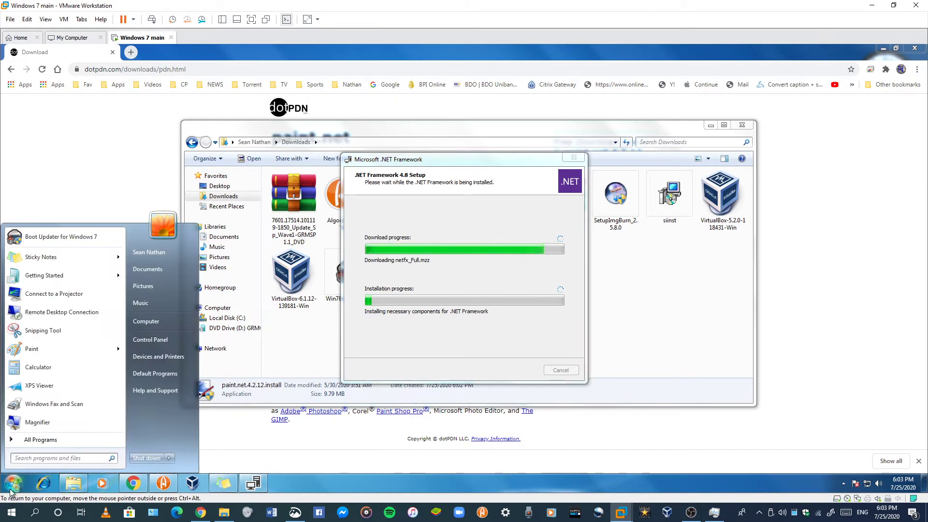
{"action": "left_click", "coordinate": [10, 489]}
{"action": "left_click", "coordinate": [14, 489]}
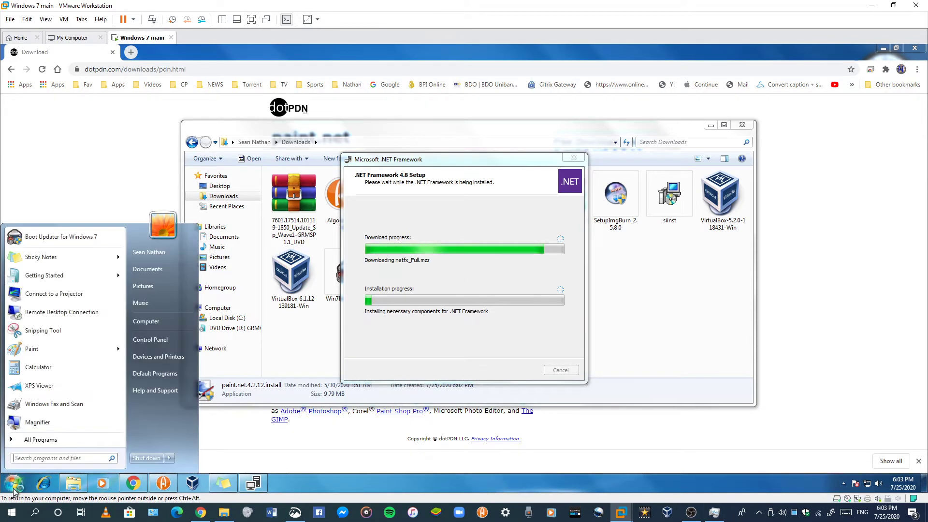
{"action": "left_click", "coordinate": [14, 489]}
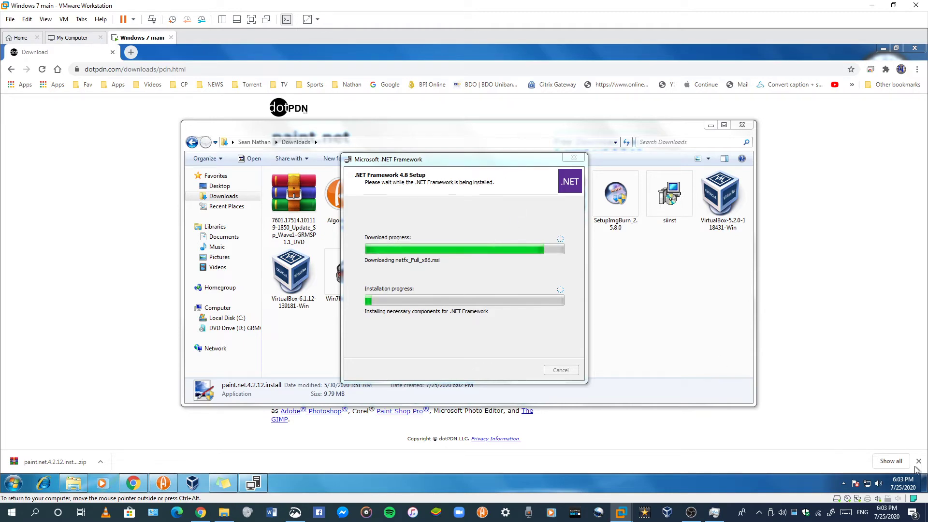
{"action": "left_click", "coordinate": [923, 485]}
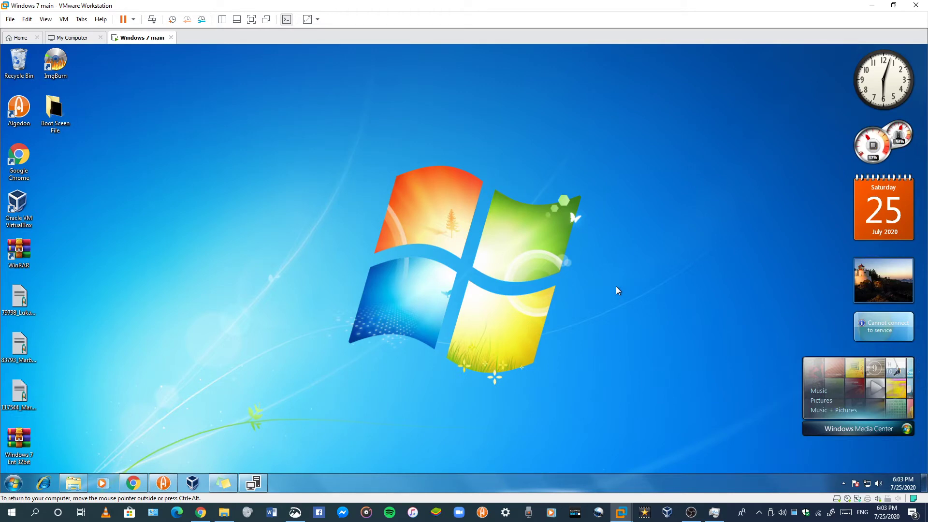
In the host browser, open the account's own YouTube channel page and scroll through it
{"action": "left_click", "coordinate": [200, 512]}
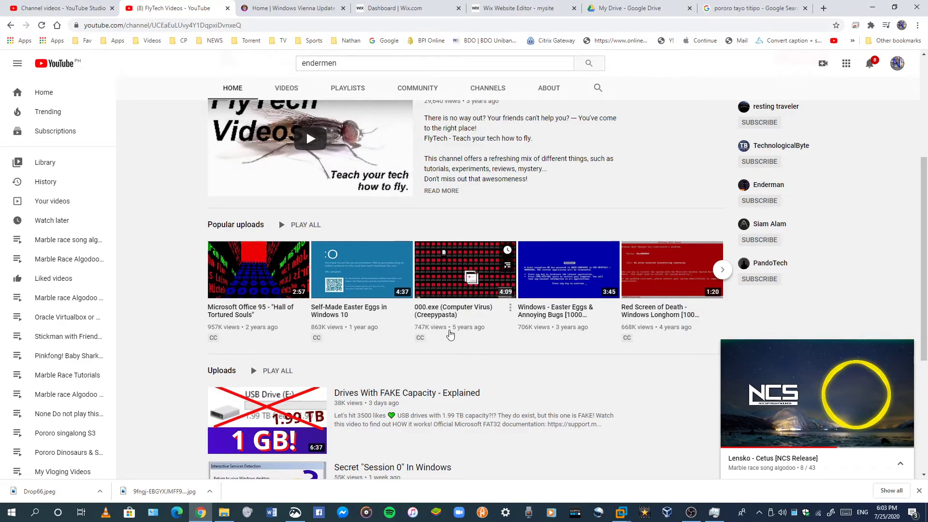
{"action": "scroll", "coordinate": [389, 148], "scroll_direction": "up", "scroll_amount": 3}
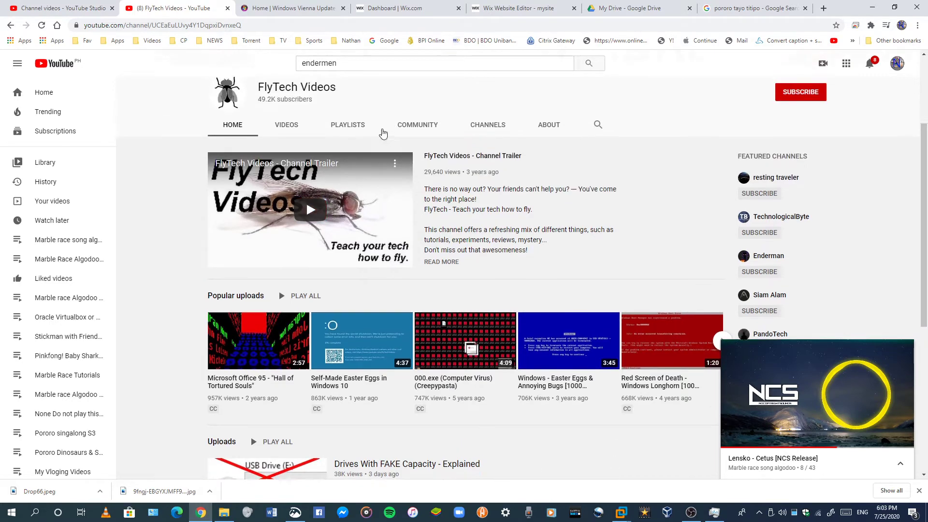
{"action": "left_click", "coordinate": [896, 64]}
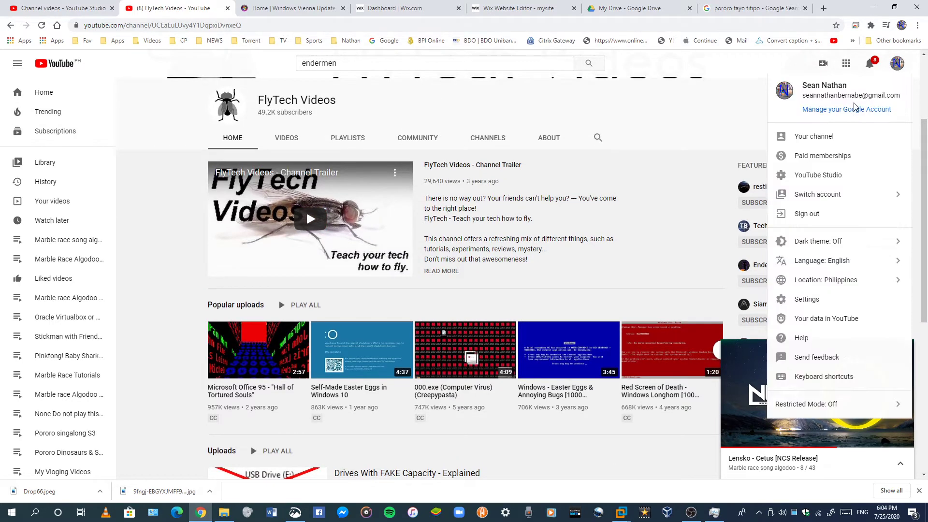
{"action": "left_click", "coordinate": [795, 133]}
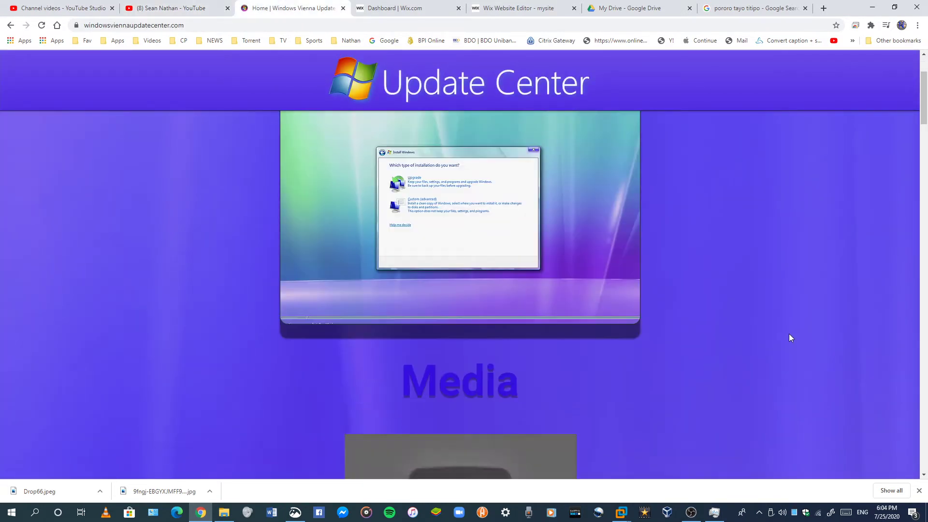
{"action": "scroll", "coordinate": [789, 333], "scroll_direction": "down", "scroll_amount": 15}
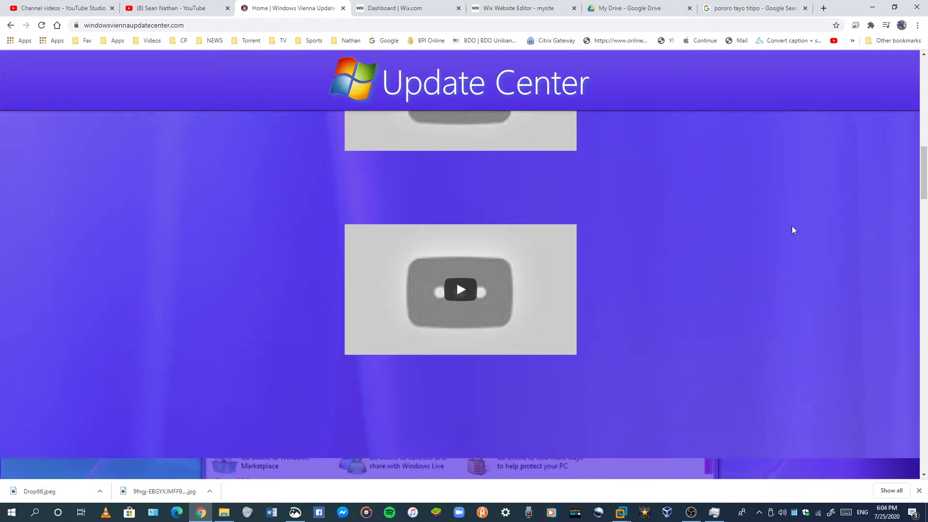
{"action": "scroll", "coordinate": [788, 236], "scroll_direction": "down", "scroll_amount": 5}
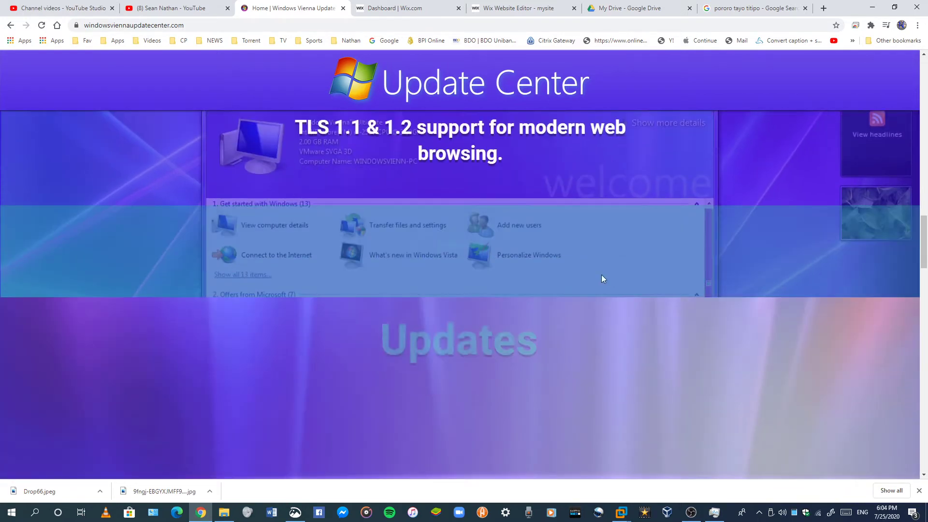
{"action": "scroll", "coordinate": [553, 270], "scroll_direction": "down", "scroll_amount": 4}
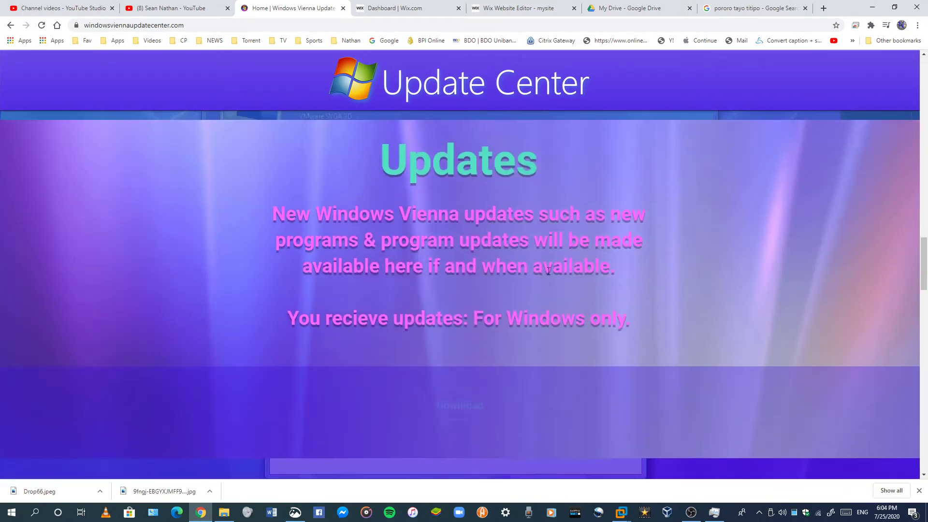
{"action": "scroll", "coordinate": [549, 271], "scroll_direction": "down", "scroll_amount": 2}
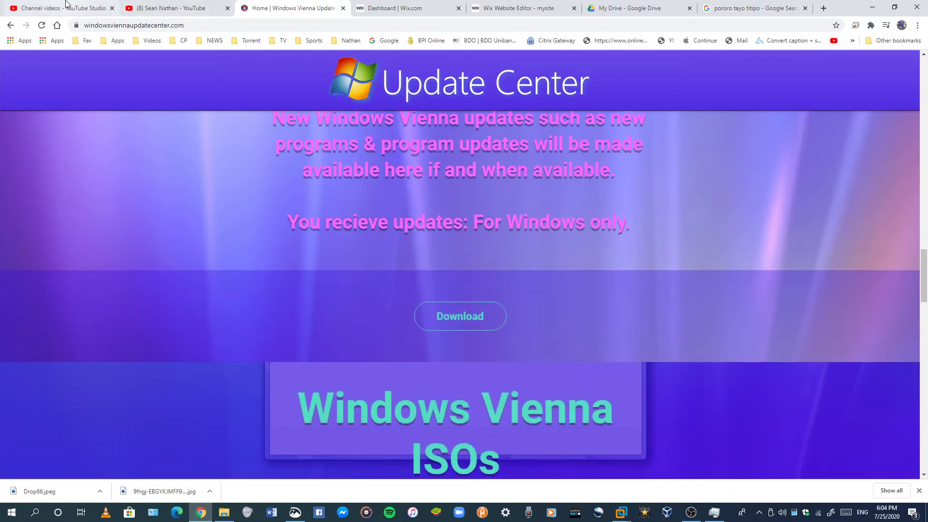
{"action": "scroll", "coordinate": [540, 204], "scroll_direction": "down", "scroll_amount": 8}
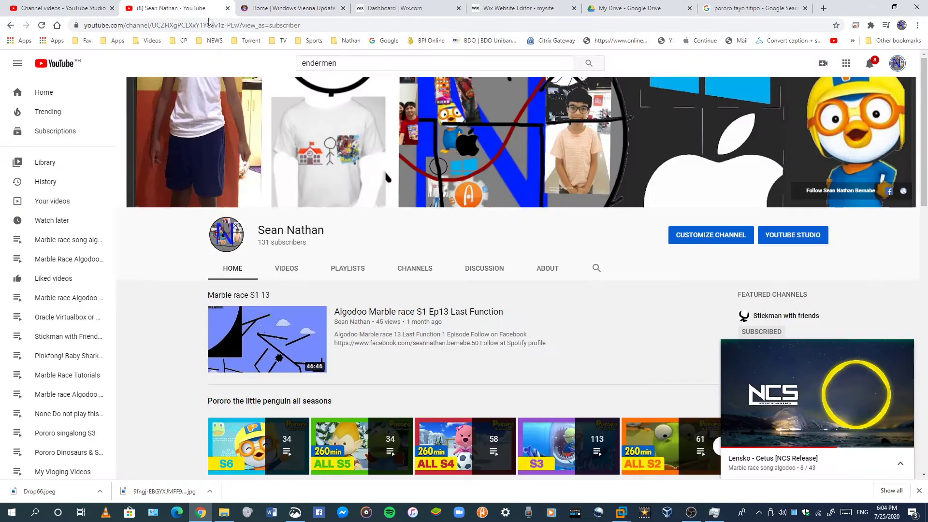
{"action": "left_click", "coordinate": [174, 8]}
Return to the Windows 7 VM and bring the .NET Framework 4.8 setup forward
{"action": "mouse_move", "coordinate": [621, 512]}
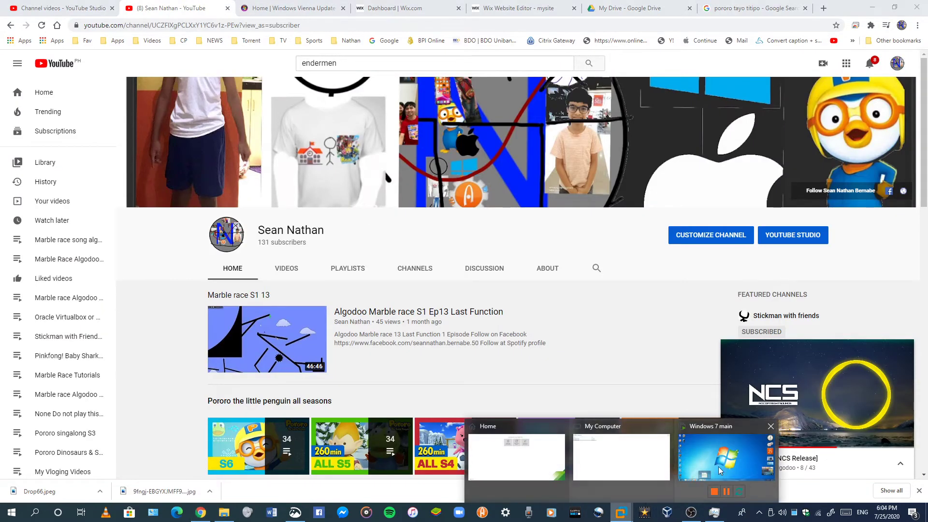
{"action": "left_click", "coordinate": [690, 434]}
{"action": "left_click", "coordinate": [255, 484]}
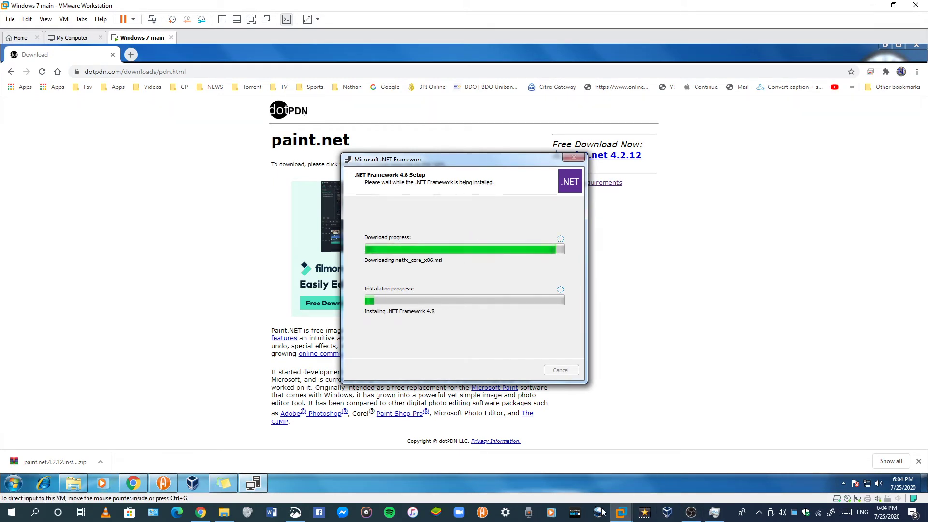
View the recorder's hp monitor scene options without changes, hide the recorder, and bring Algodoo forward
{"action": "left_click", "coordinate": [690, 512]}
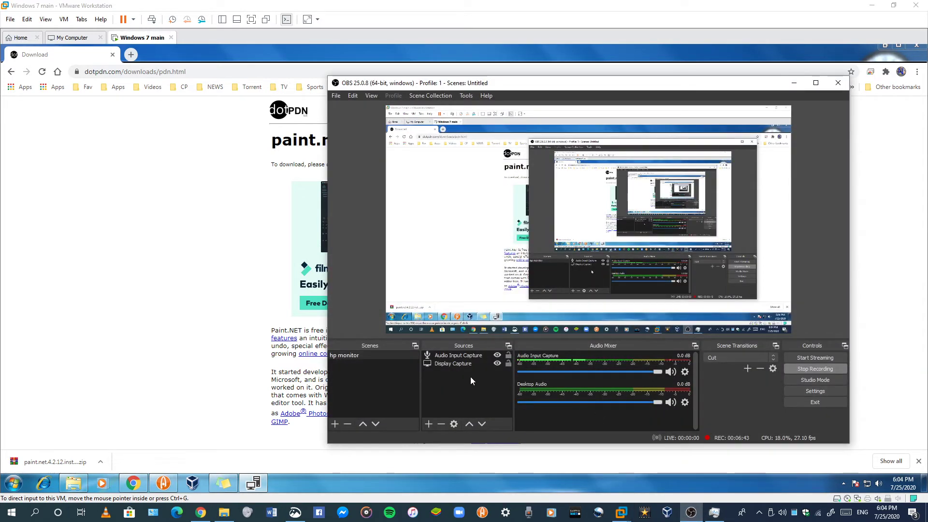
{"action": "right_click", "coordinate": [395, 358]}
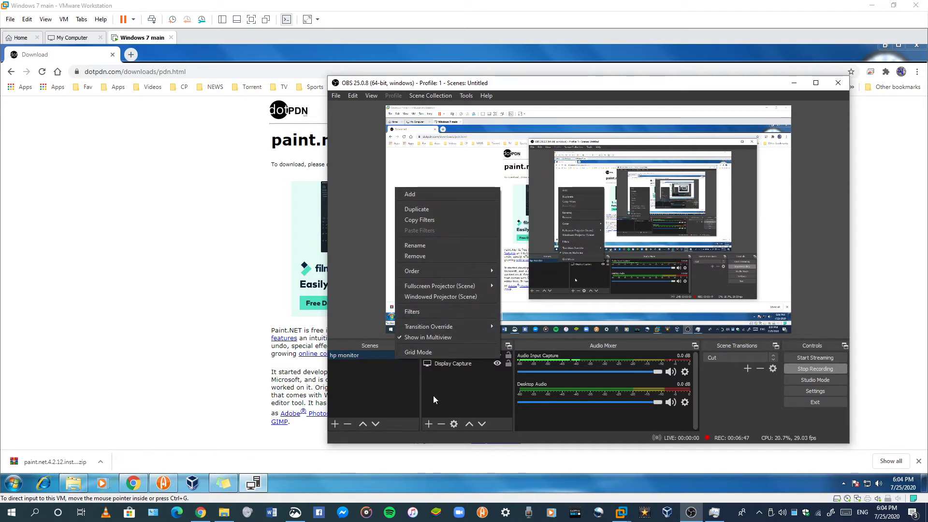
{"action": "left_click", "coordinate": [446, 393]}
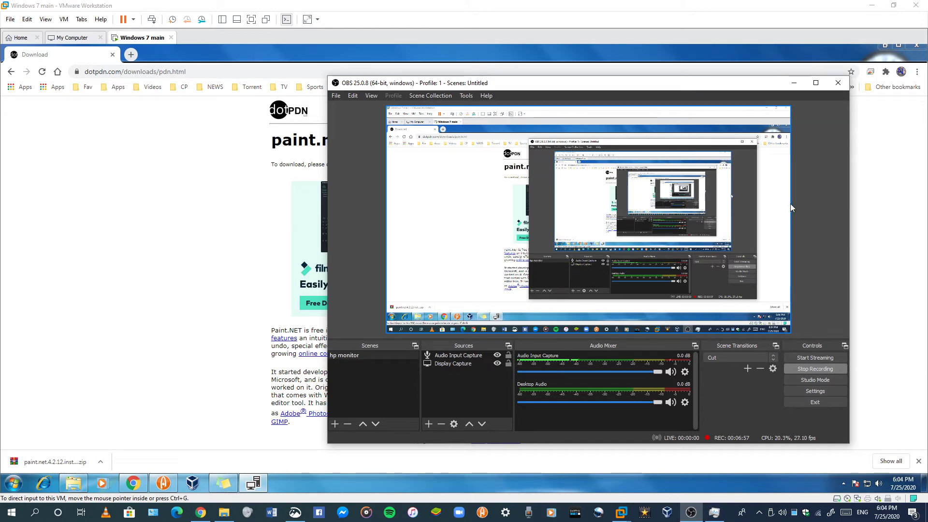
{"action": "left_click", "coordinate": [795, 83]}
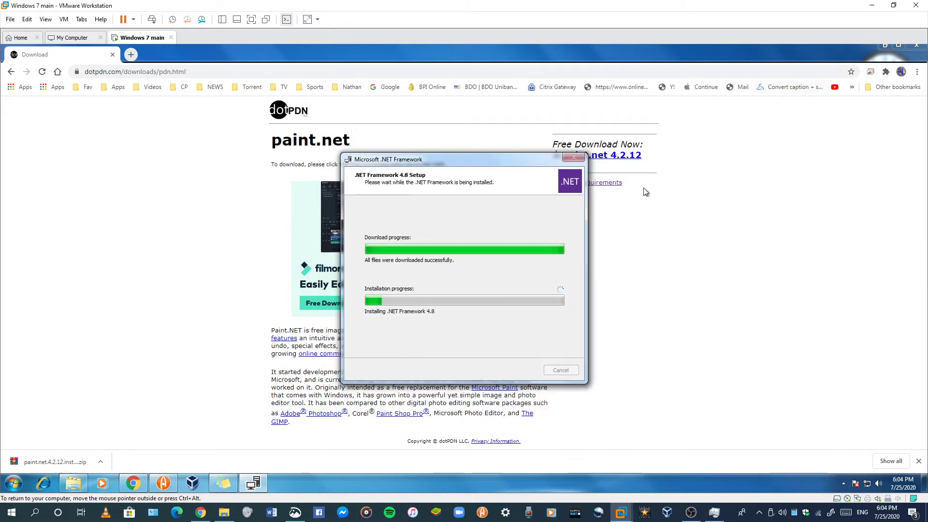
{"action": "left_click", "coordinate": [160, 482]}
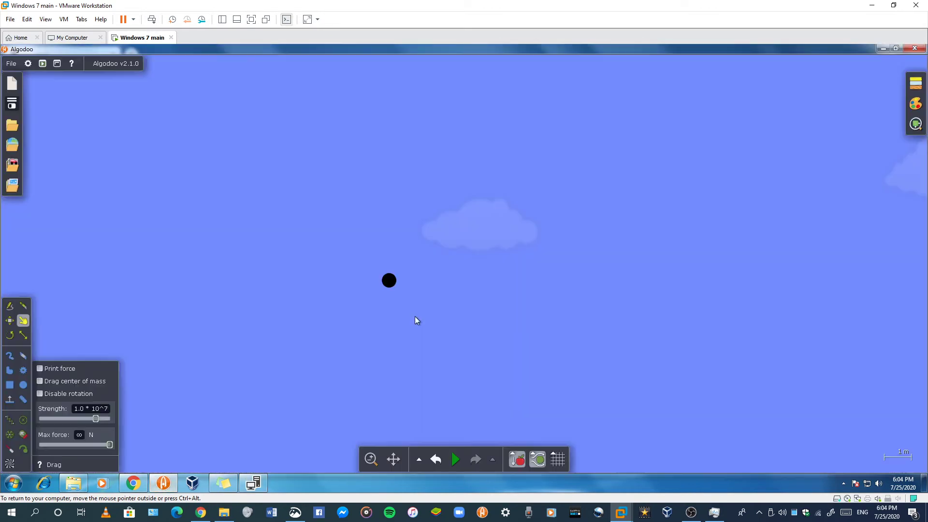
Transform the small black polygon into a circle via Geometry actions
{"action": "right_click", "coordinate": [389, 284]}
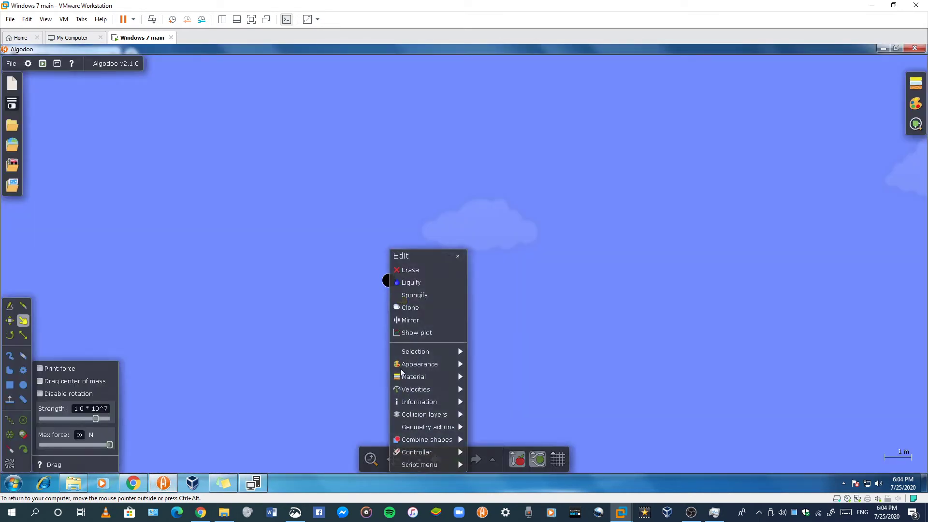
{"action": "mouse_move", "coordinate": [445, 419]}
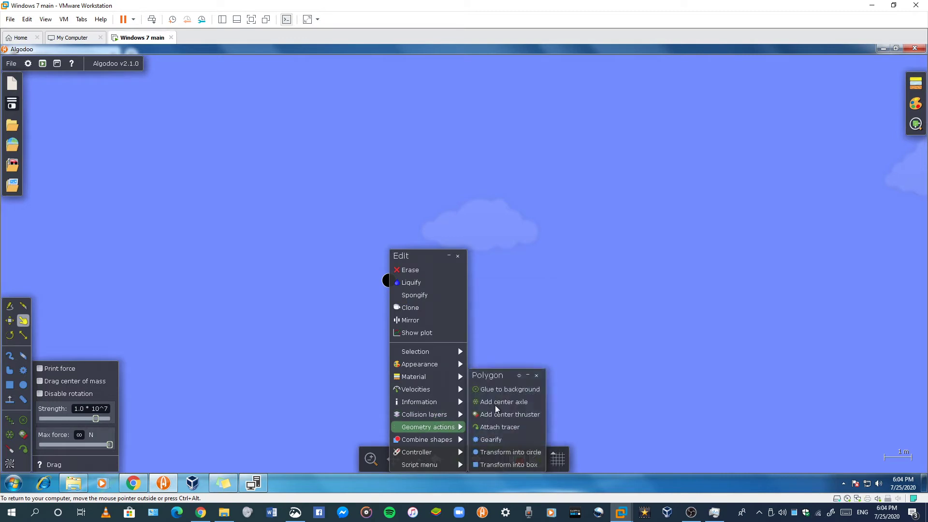
{"action": "left_click", "coordinate": [497, 452]}
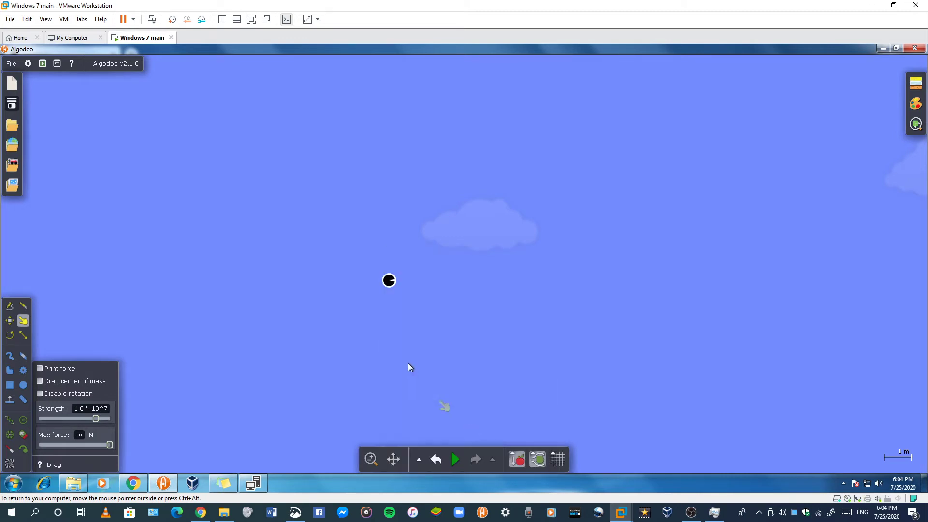
{"action": "left_click", "coordinate": [402, 459]}
{"action": "scroll", "coordinate": [402, 283], "scroll_direction": "up", "scroll_amount": 5}
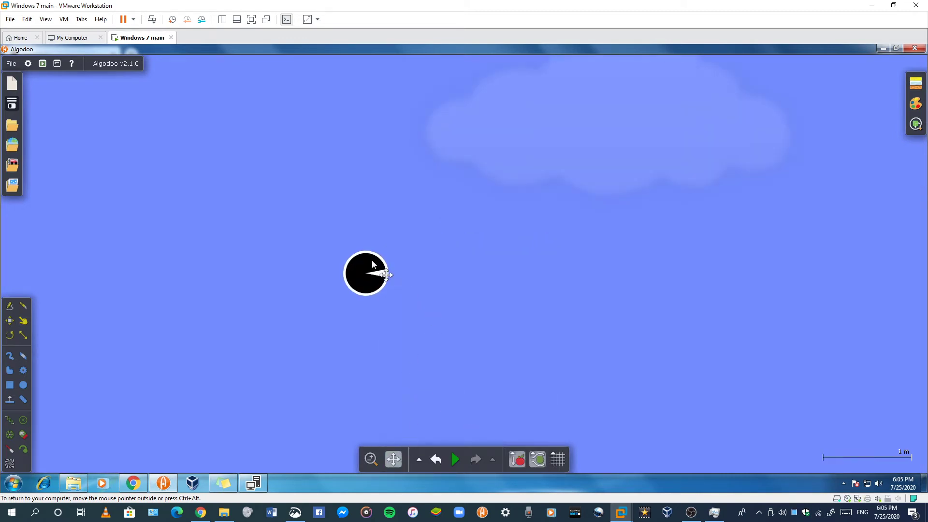
Untick Draw circle cake and enable all collision layers for the circle
{"action": "right_click", "coordinate": [373, 264]}
{"action": "mouse_move", "coordinate": [413, 373]}
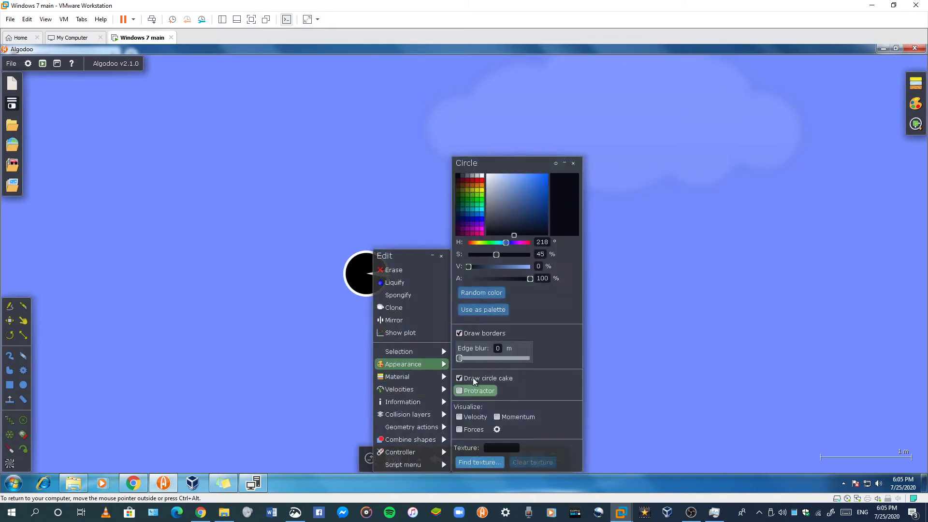
{"action": "left_click", "coordinate": [473, 378]}
{"action": "mouse_move", "coordinate": [394, 426]}
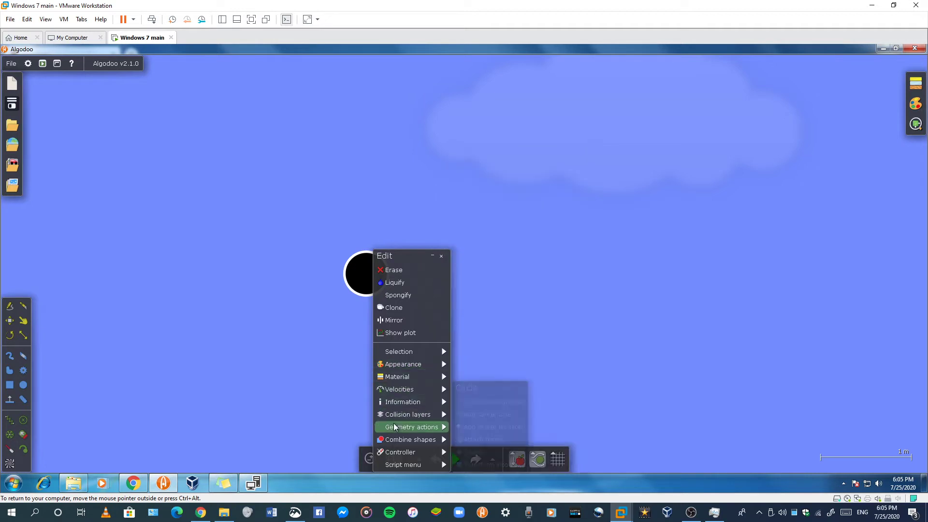
{"action": "mouse_move", "coordinate": [425, 413]}
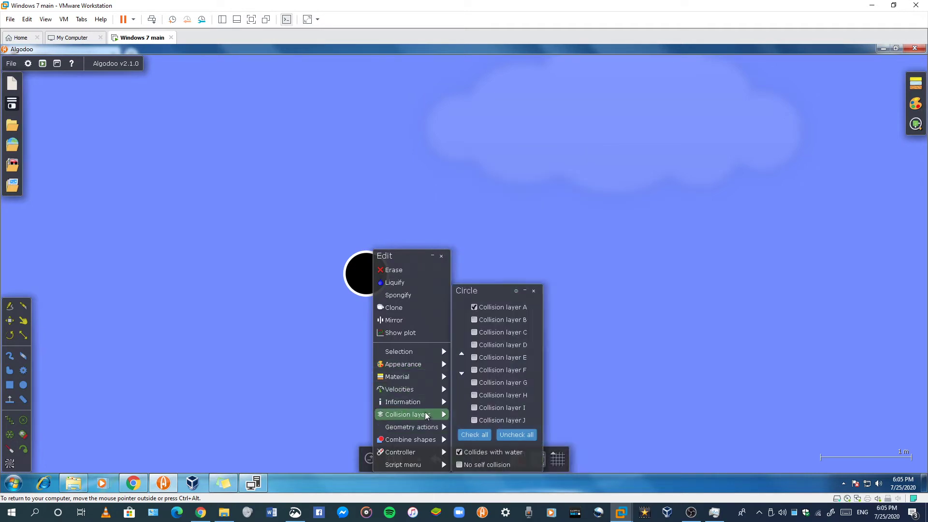
{"action": "left_click", "coordinate": [472, 433]}
{"action": "left_click", "coordinate": [476, 420]}
{"action": "mouse_move", "coordinate": [425, 427]}
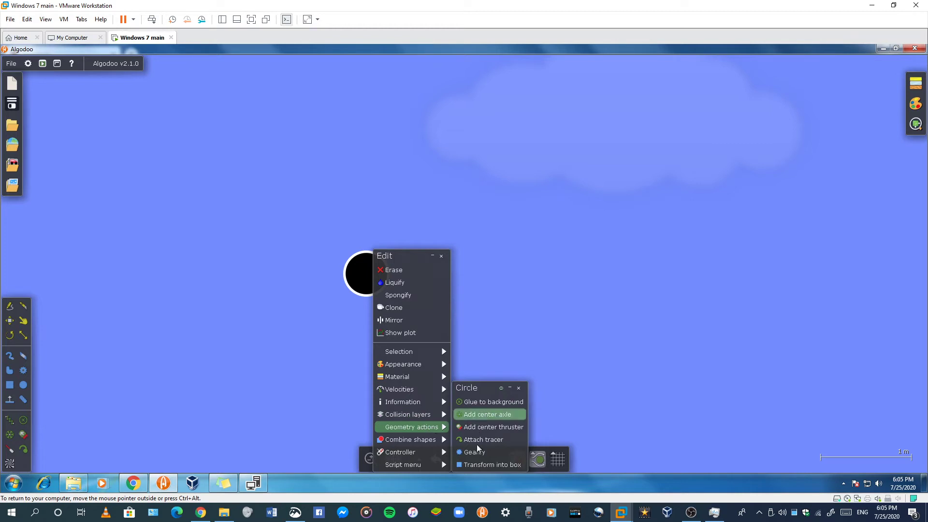
Attach a tracer to the circle and widen its diameter to 0.40 m
{"action": "left_click", "coordinate": [474, 437]}
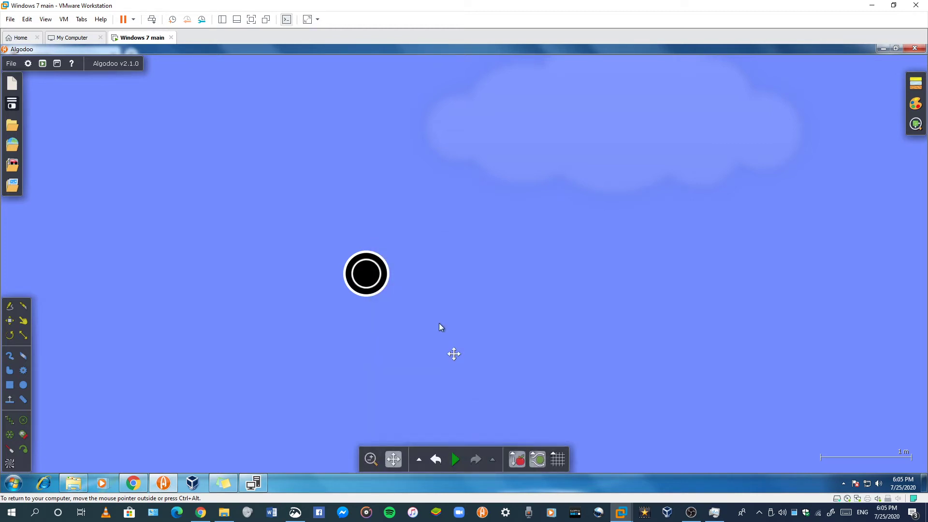
{"action": "scroll", "coordinate": [378, 281], "scroll_direction": "up", "scroll_amount": 2}
{"action": "right_click", "coordinate": [379, 285]}
{"action": "mouse_move", "coordinate": [396, 365]}
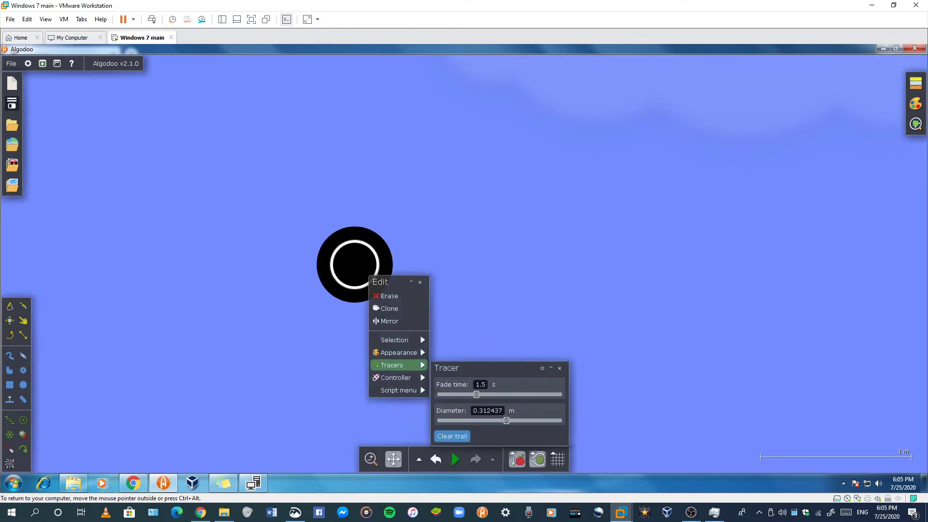
{"action": "left_click_drag", "start_coordinate": [509, 421], "coordinate": [505, 413]}
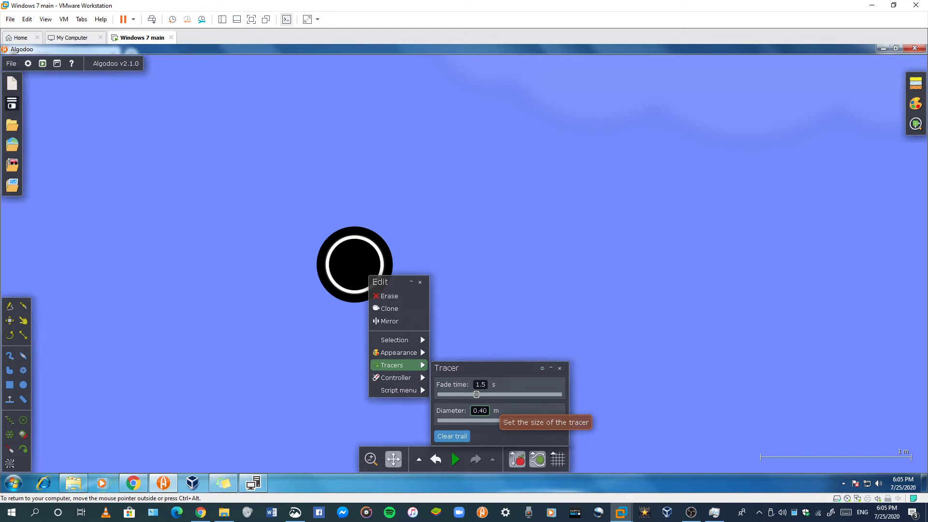
{"action": "left_click", "coordinate": [501, 249]}
{"action": "scroll", "coordinate": [415, 284], "scroll_direction": "down", "scroll_amount": 3}
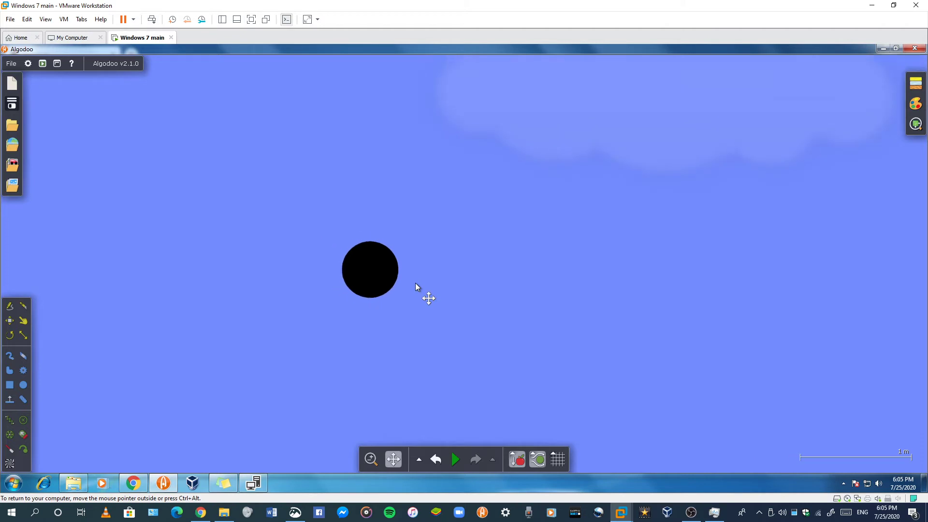
Send the circle to the back with Selection > Move selected to back
{"action": "right_click", "coordinate": [386, 282]}
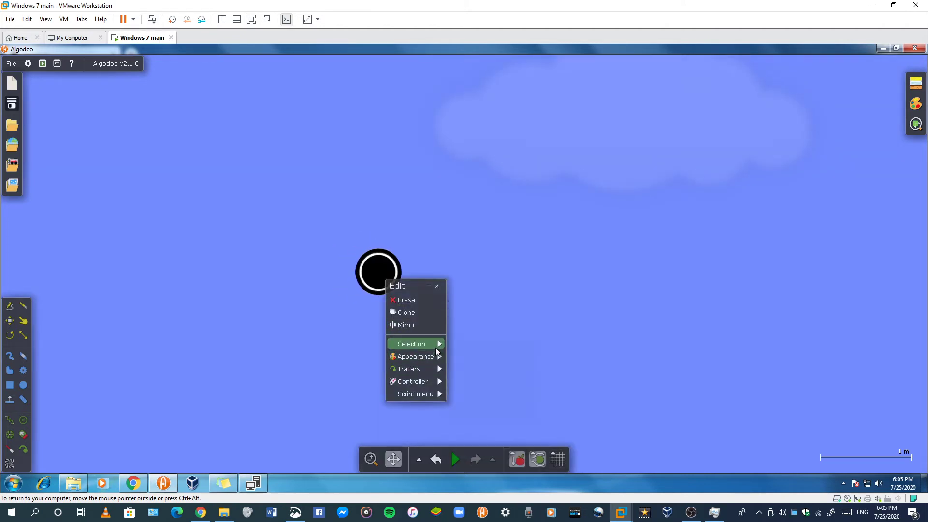
{"action": "mouse_move", "coordinate": [437, 344]}
{"action": "left_click", "coordinate": [480, 399]}
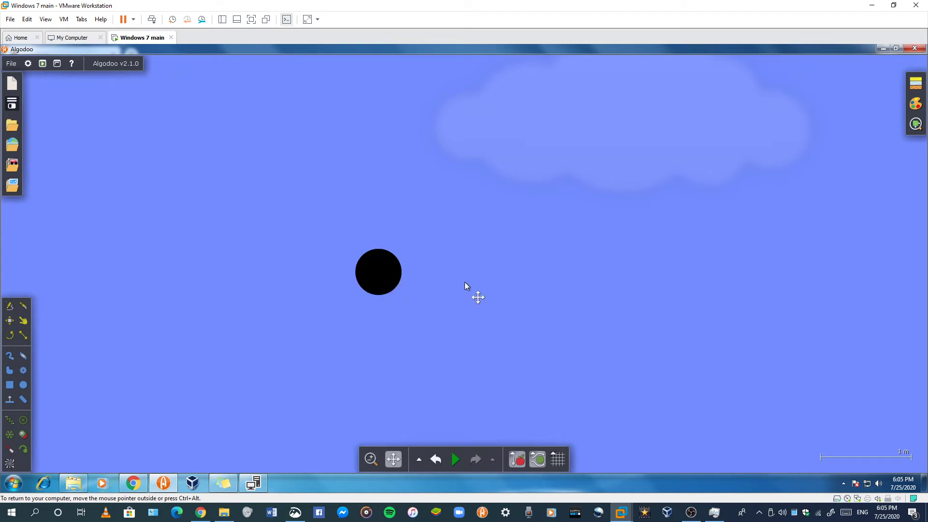
Check the .NET 4.8 installer's progress, toggle the Start menu, and make the VM full screen
{"action": "left_click", "coordinate": [245, 486]}
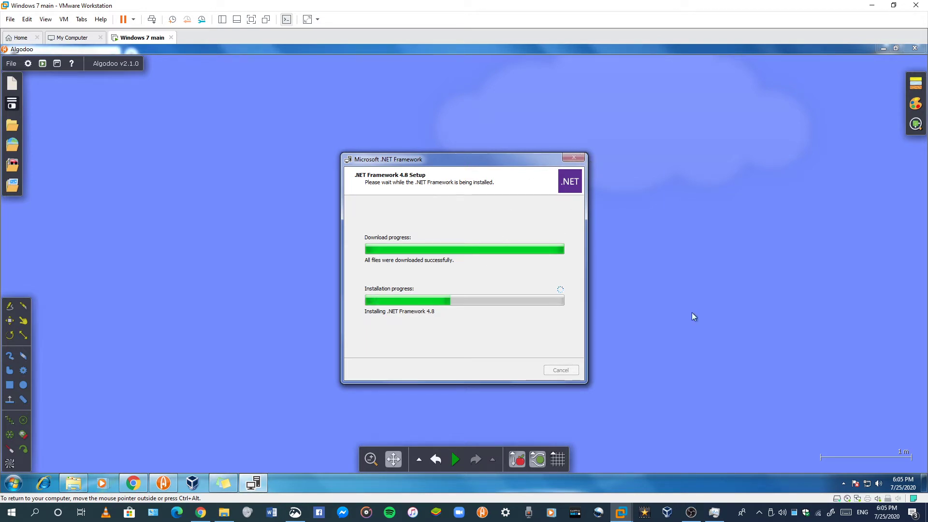
{"action": "left_click", "coordinate": [13, 483]}
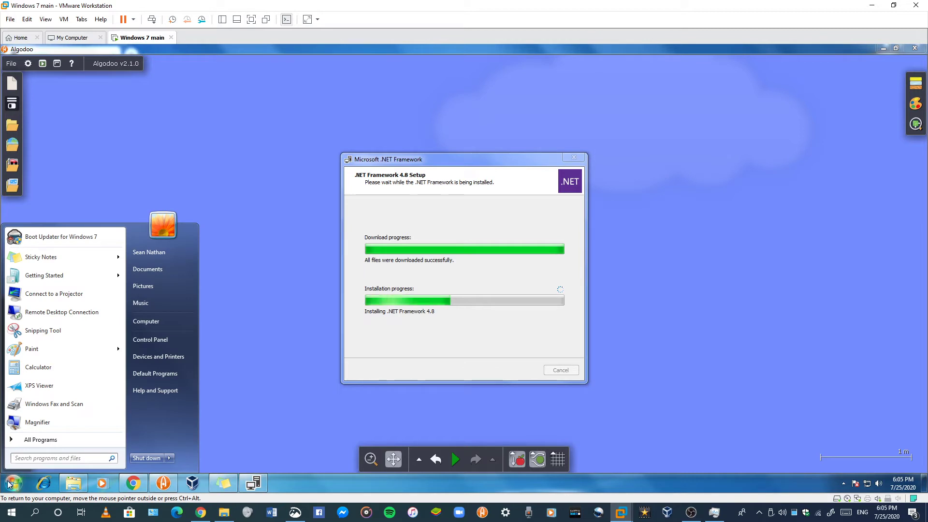
{"action": "left_click", "coordinate": [9, 484]}
{"action": "left_click", "coordinate": [10, 481]}
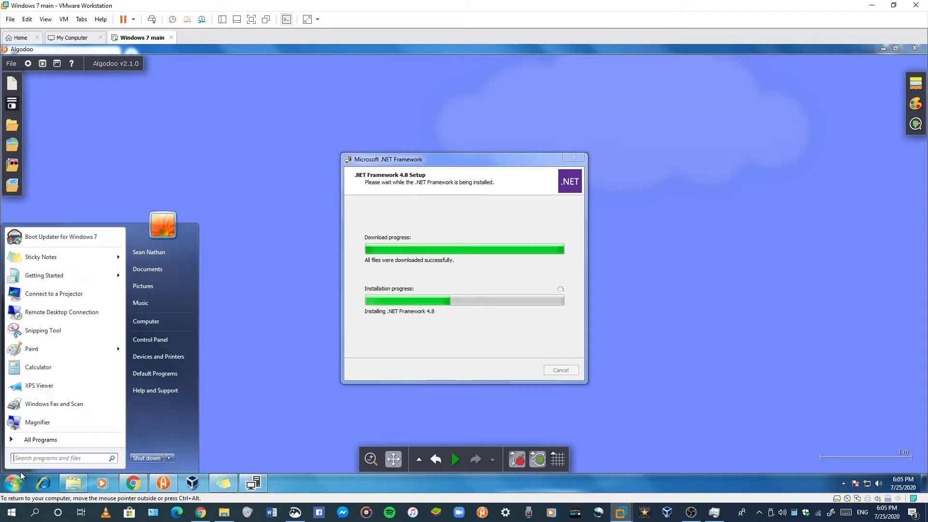
{"action": "left_click", "coordinate": [13, 483]}
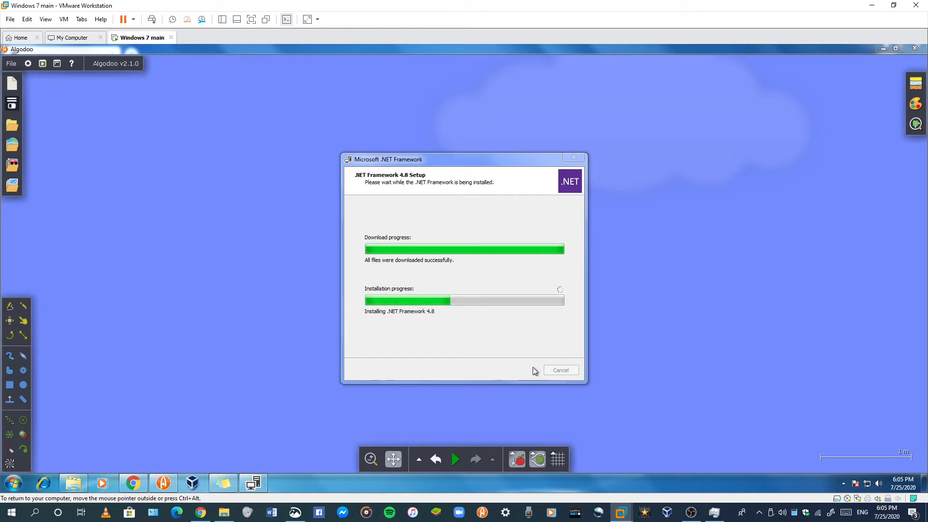
{"action": "key", "text": "ctrl+alt+Return"}
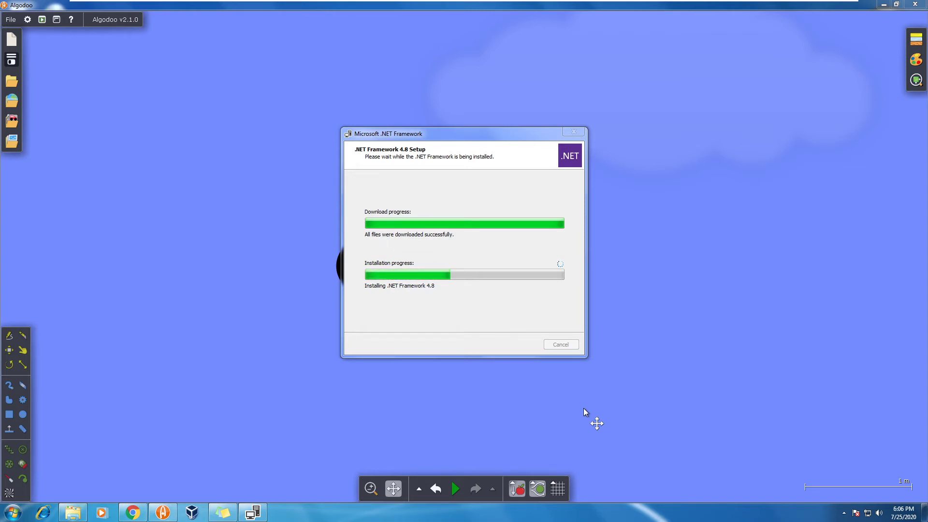
{"action": "left_click", "coordinate": [657, 317]}
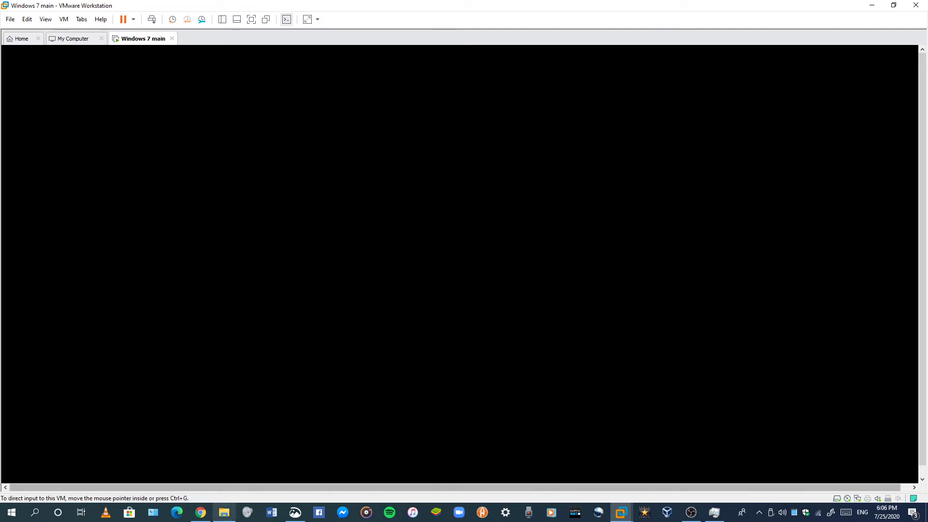
From the channel's Videos tab, open the newest POSready upload's watch page, paused at 0:03
{"action": "mouse_move", "coordinate": [200, 513]}
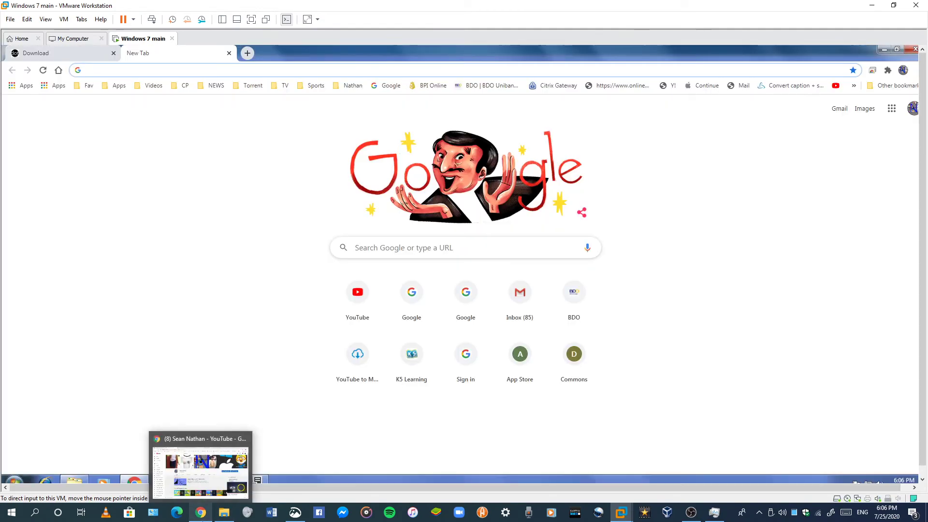
{"action": "left_click", "coordinate": [198, 455]}
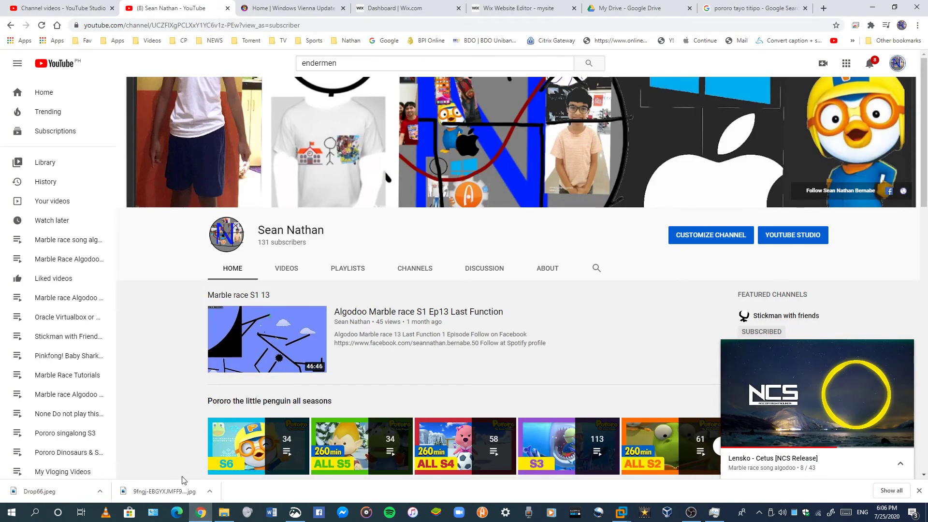
{"action": "left_click", "coordinate": [286, 268]}
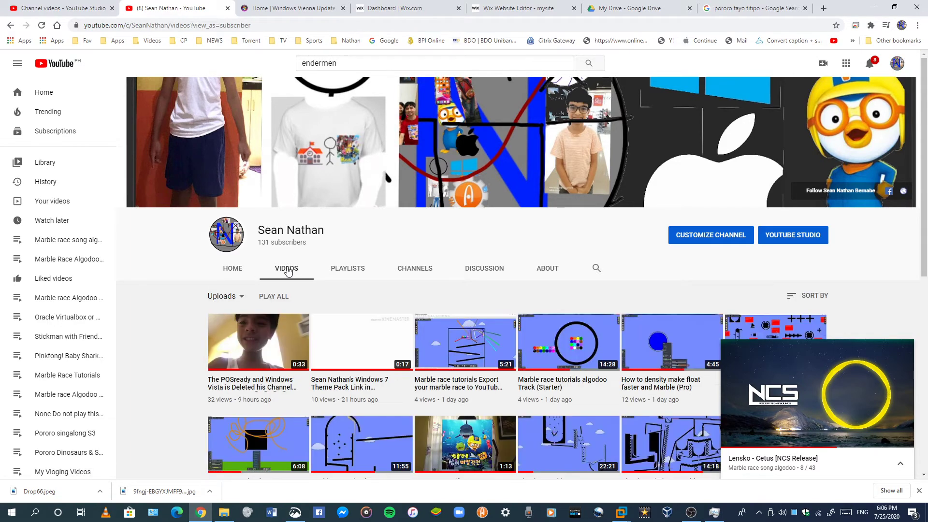
{"action": "left_click", "coordinate": [288, 341]}
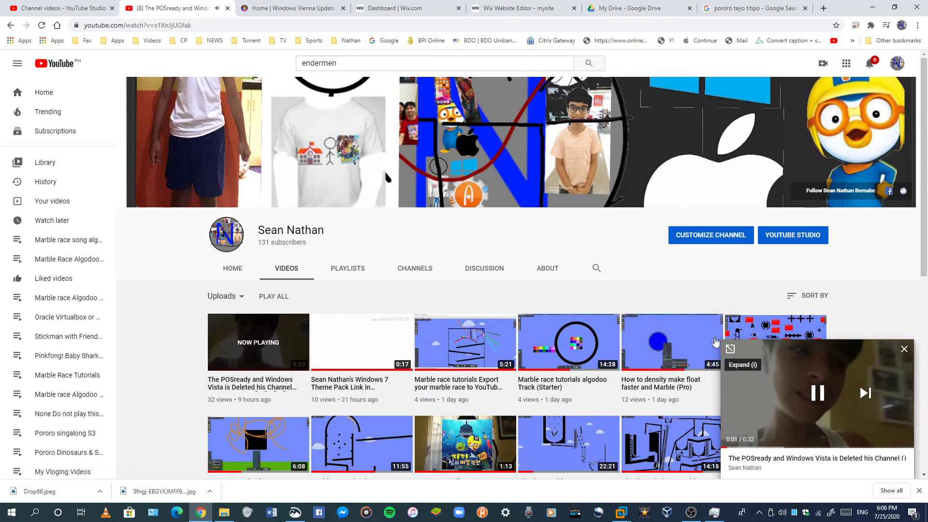
{"action": "left_click", "coordinate": [729, 348]}
{"action": "left_click", "coordinate": [554, 363]}
Expand a comment's two replies, start and cancel a reply, then scroll back up
{"action": "scroll", "coordinate": [420, 330], "scroll_direction": "down", "scroll_amount": 2}
{"action": "scroll", "coordinate": [420, 330], "scroll_direction": "down", "scroll_amount": 2}
{"action": "scroll", "coordinate": [129, 392], "scroll_direction": "down", "scroll_amount": 2}
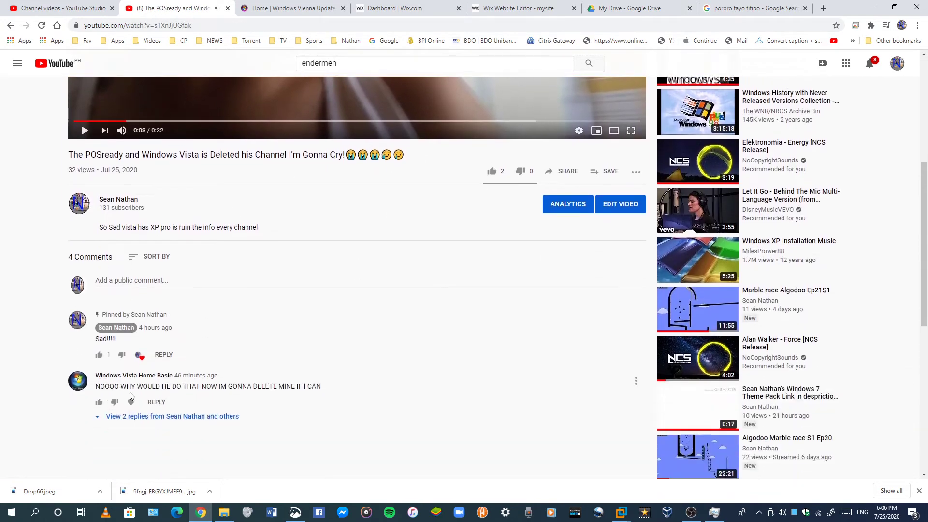
{"action": "scroll", "coordinate": [129, 393], "scroll_direction": "down", "scroll_amount": 1}
{"action": "left_click", "coordinate": [116, 373]}
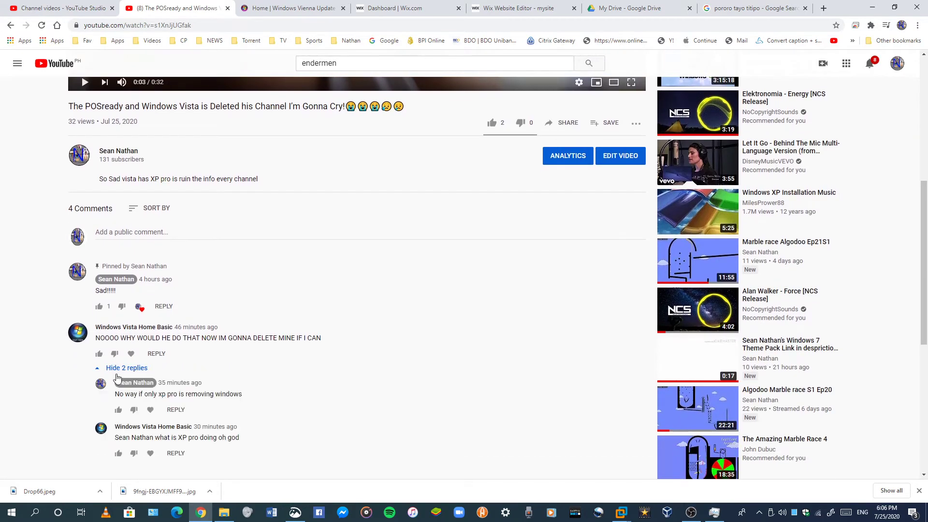
{"action": "scroll", "coordinate": [145, 391], "scroll_direction": "down", "scroll_amount": 1}
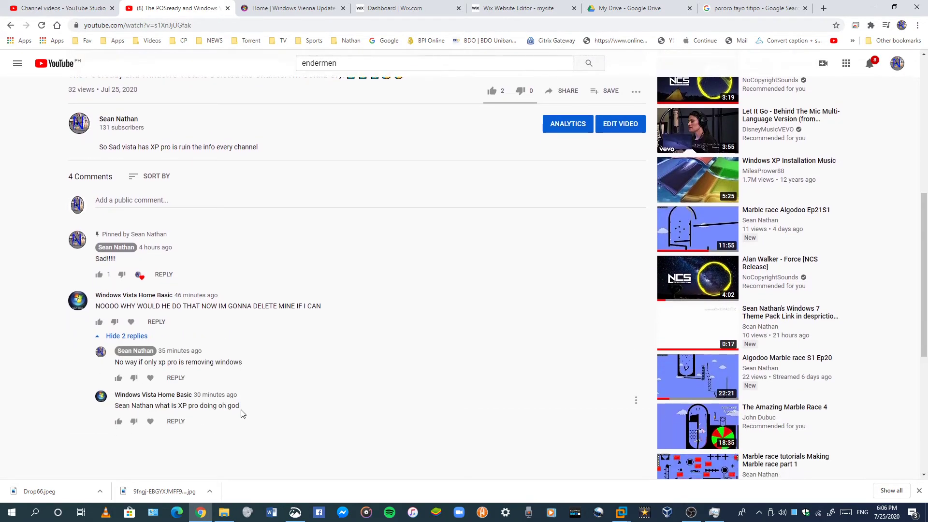
{"action": "left_click", "coordinate": [175, 421]}
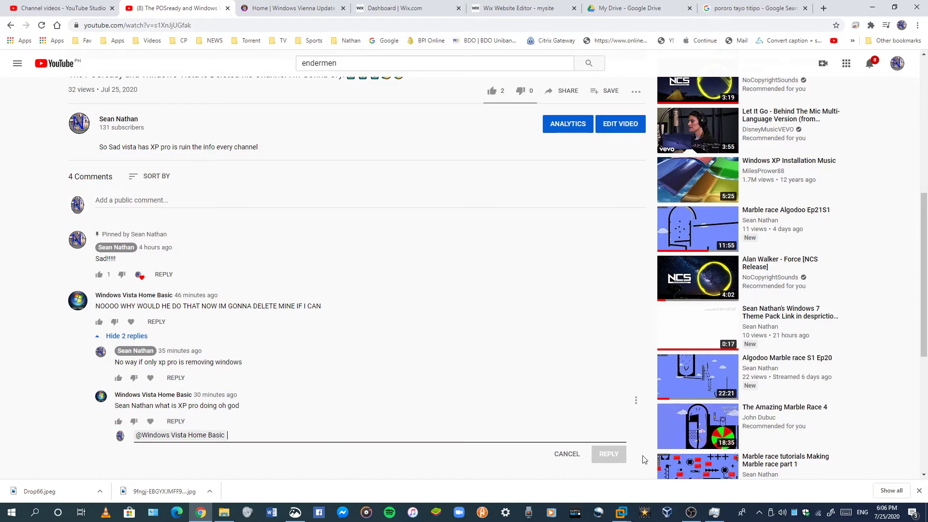
{"action": "left_click", "coordinate": [558, 455]}
{"action": "scroll", "coordinate": [571, 242], "scroll_direction": "up", "scroll_amount": 4}
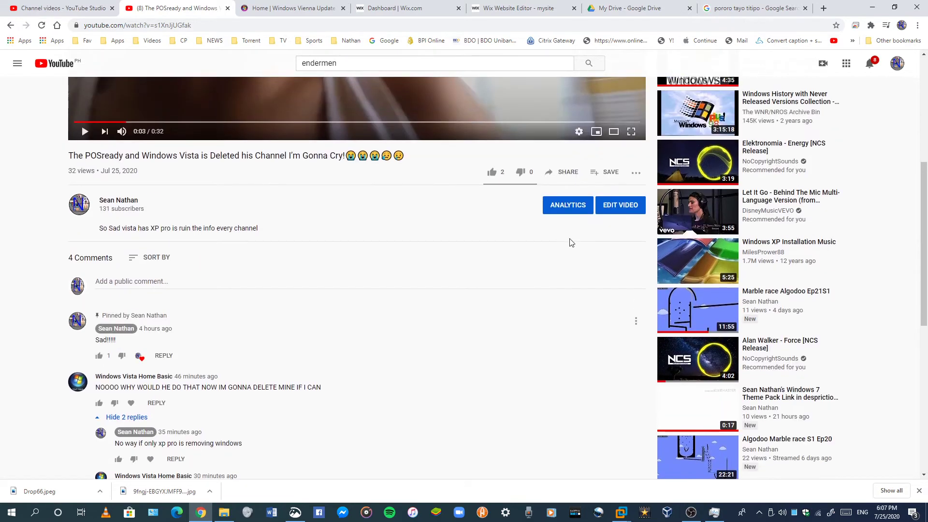
{"action": "scroll", "coordinate": [294, 292], "scroll_direction": "up", "scroll_amount": 1}
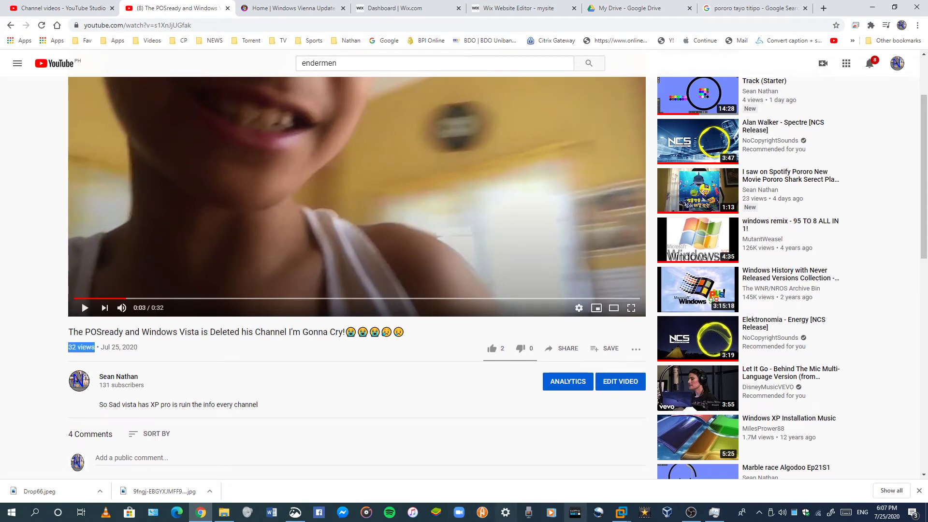
{"action": "left_click", "coordinate": [621, 512]}
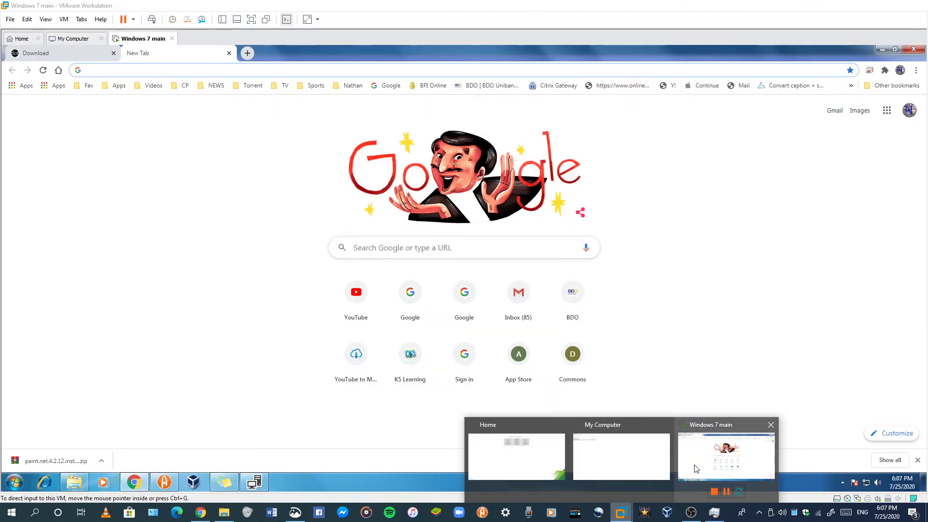
In the VM, minimize Chrome and restore the .NET installer, then return to the YouTube video
{"action": "left_click", "coordinate": [686, 471]}
{"action": "left_click", "coordinate": [924, 481]}
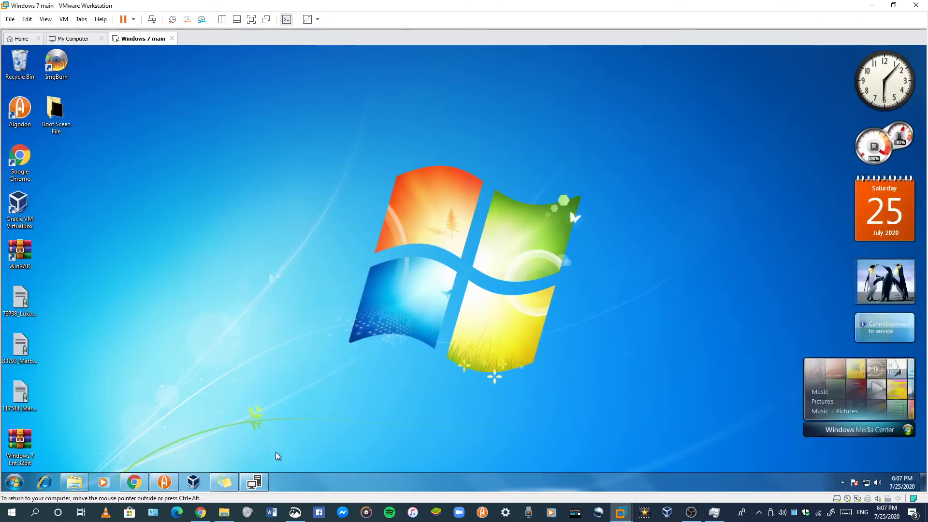
{"action": "left_click", "coordinate": [250, 486]}
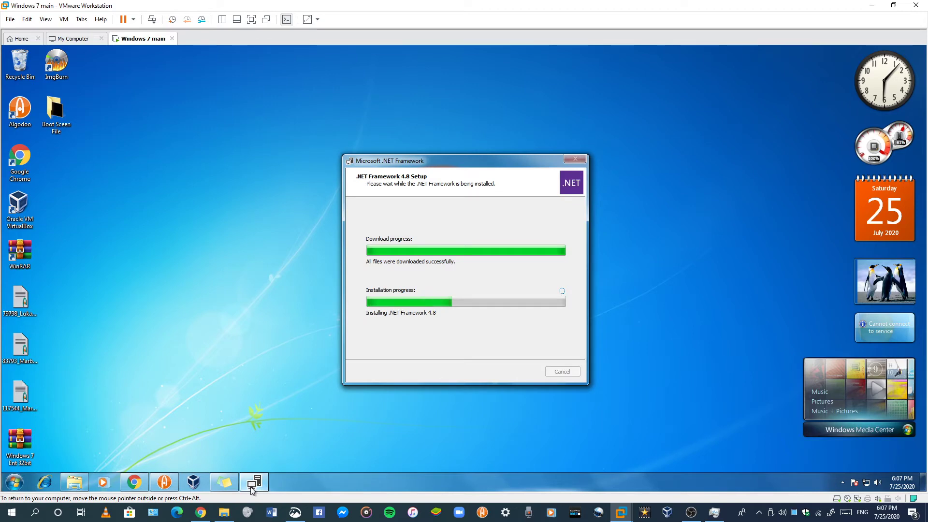
{"action": "left_click", "coordinate": [203, 516]}
{"action": "scroll", "coordinate": [481, 237], "scroll_direction": "up", "scroll_amount": 2}
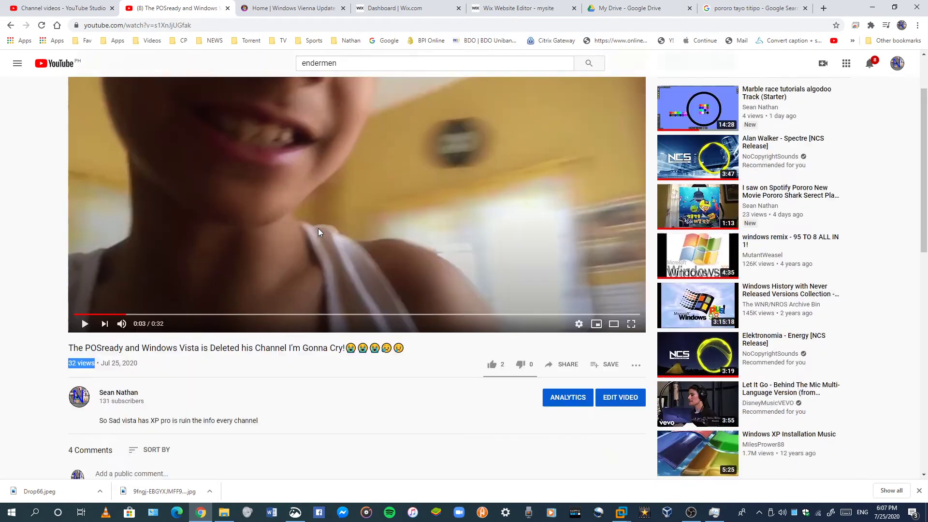
Select the video's view count and upload date text below the player
{"action": "scroll", "coordinate": [318, 228], "scroll_direction": "down", "scroll_amount": 2}
{"action": "left_click", "coordinate": [256, 358]}
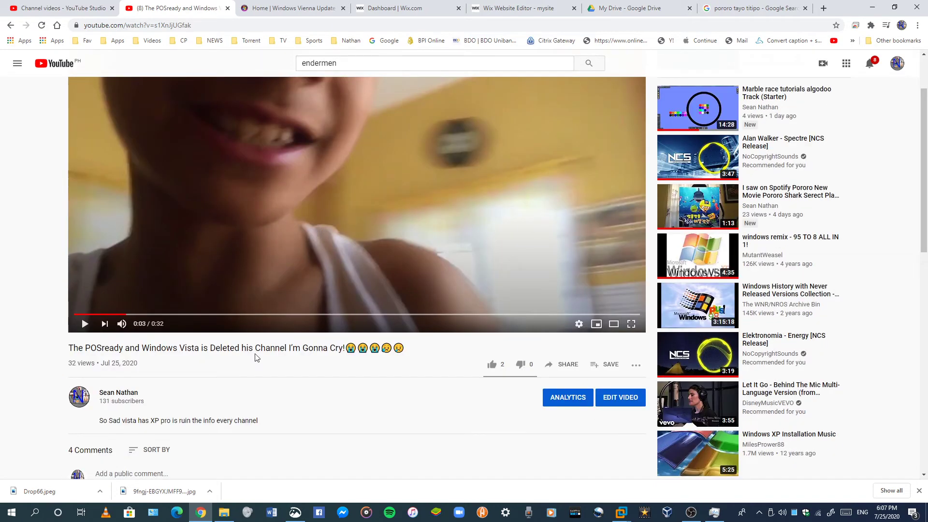
{"action": "double_click", "coordinate": [403, 349]}
{"action": "left_click", "coordinate": [380, 353]}
{"action": "scroll", "coordinate": [373, 349], "scroll_direction": "down", "scroll_amount": 5}
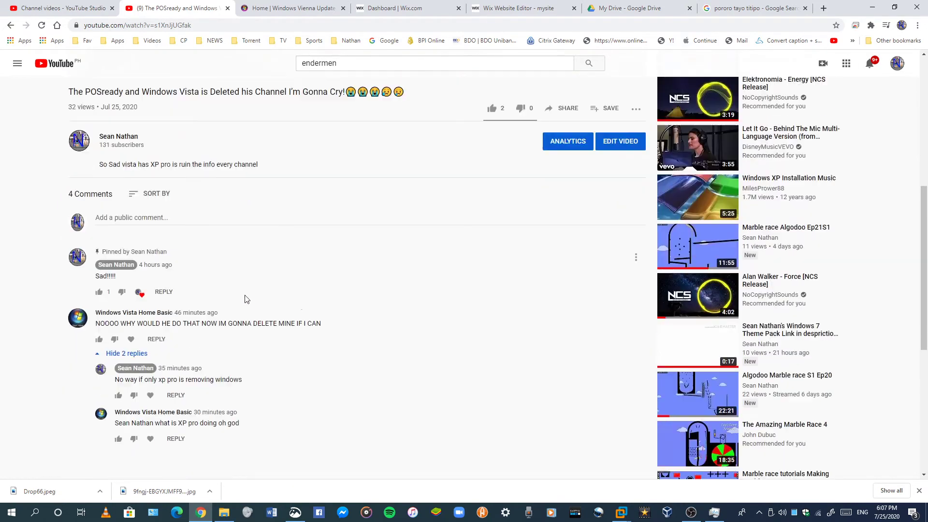
Go to the account's own channel and clear 'endermen' from the search box
{"action": "left_click", "coordinate": [897, 63]}
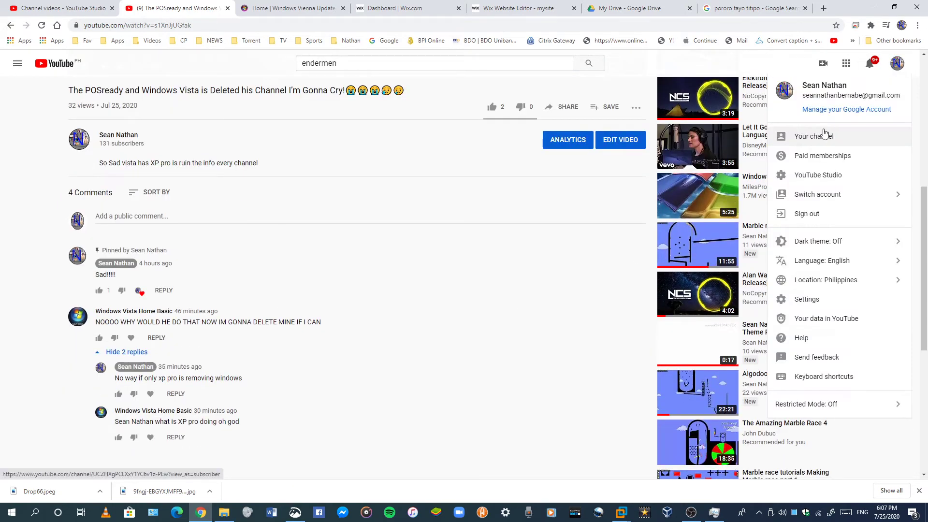
{"action": "left_click", "coordinate": [824, 133]}
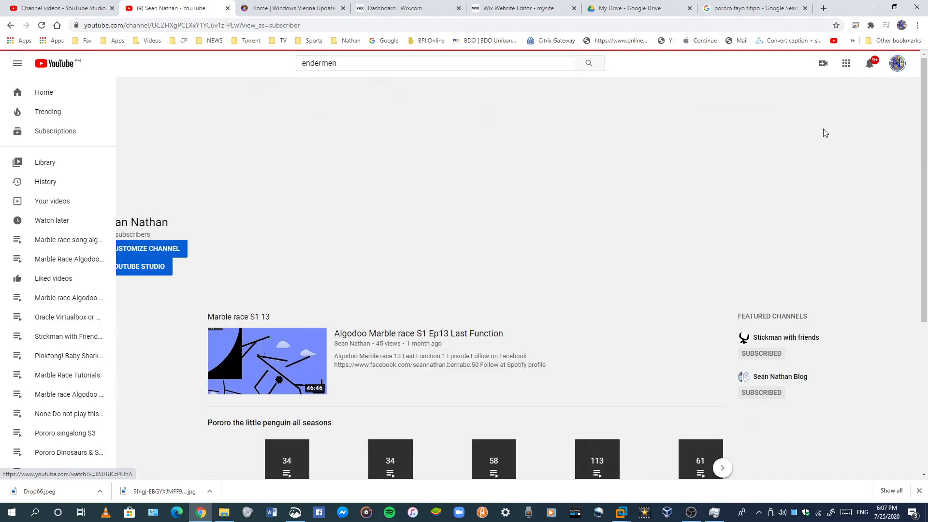
{"action": "left_click", "coordinate": [363, 68]}
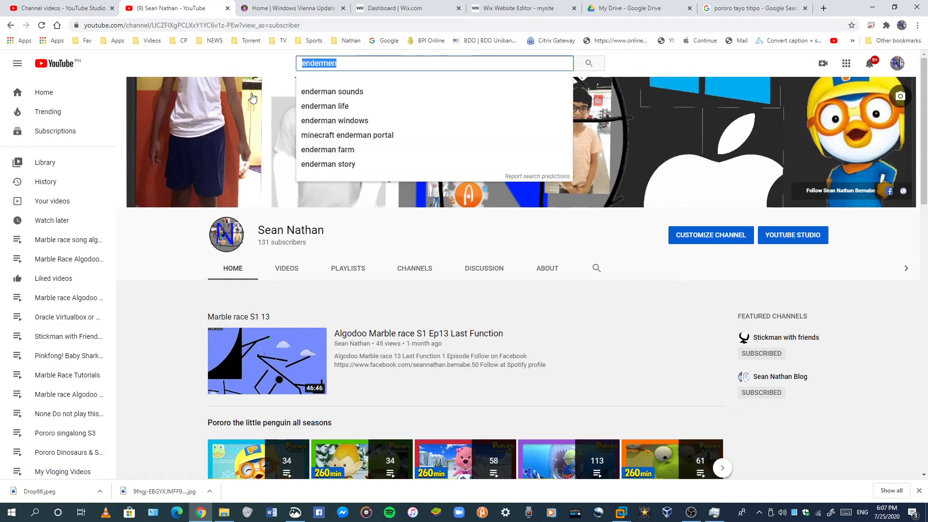
{"action": "key", "text": "BackSpace"}
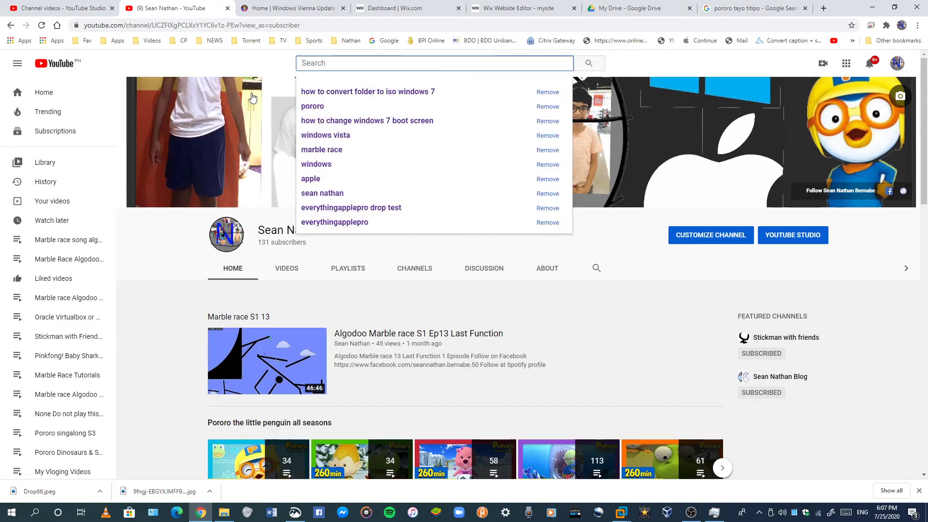
Search 'windows vista' from past searches, scroll the results, then go to Home
{"action": "left_click", "coordinate": [328, 136]}
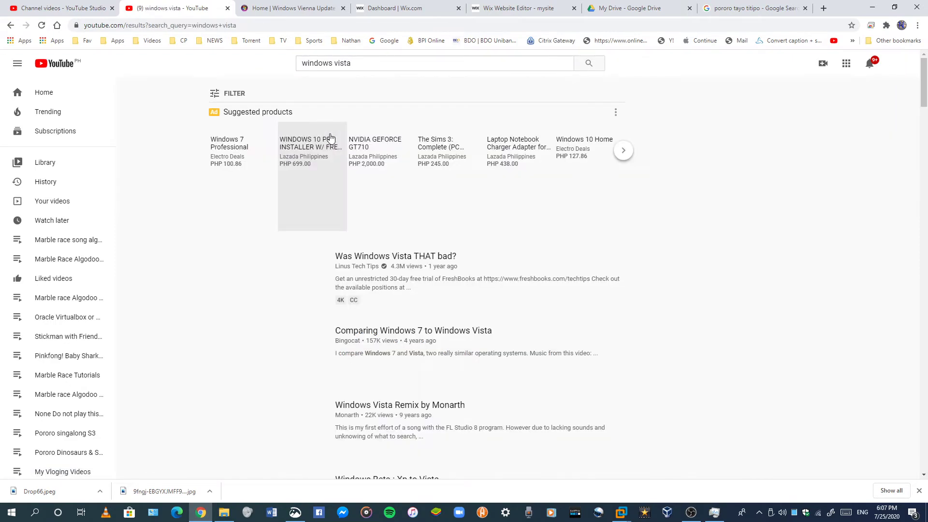
{"action": "scroll", "coordinate": [409, 317], "scroll_direction": "down", "scroll_amount": 3}
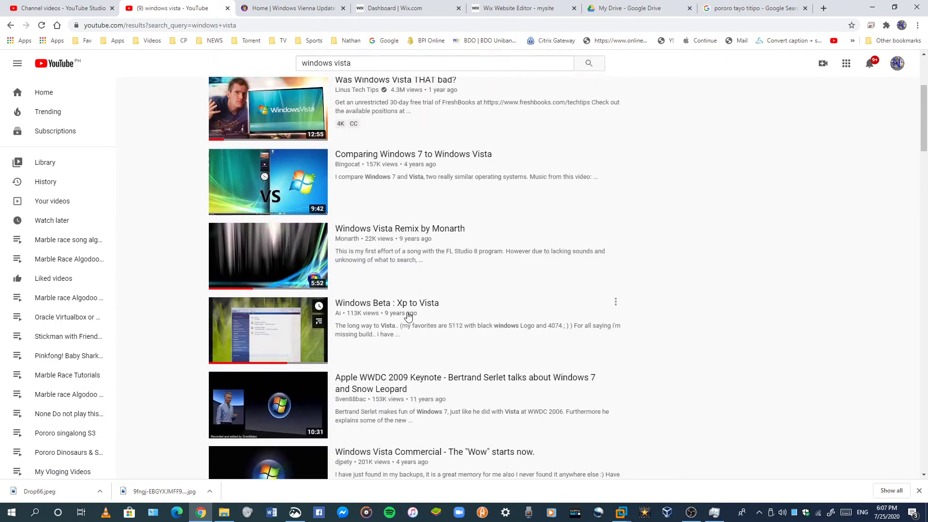
{"action": "scroll", "coordinate": [312, 250], "scroll_direction": "down", "scroll_amount": 7}
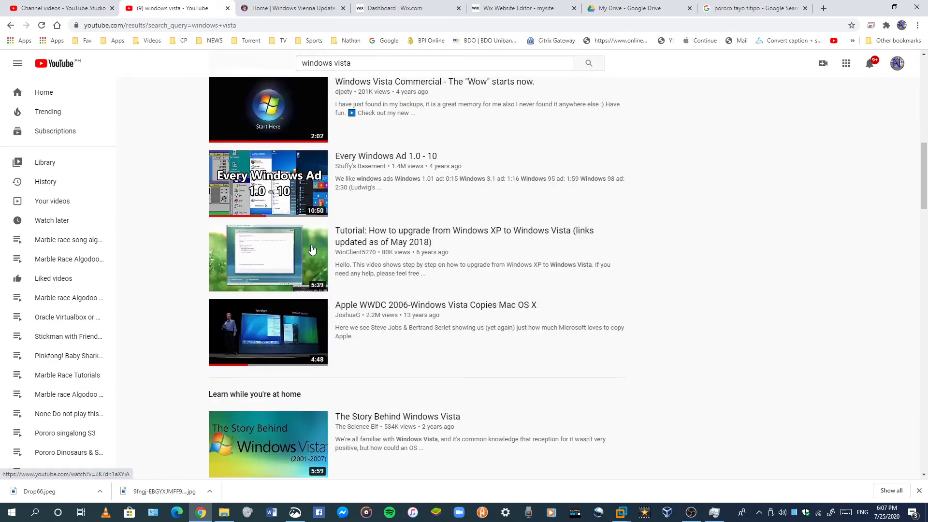
{"action": "scroll", "coordinate": [312, 249], "scroll_direction": "down", "scroll_amount": 8}
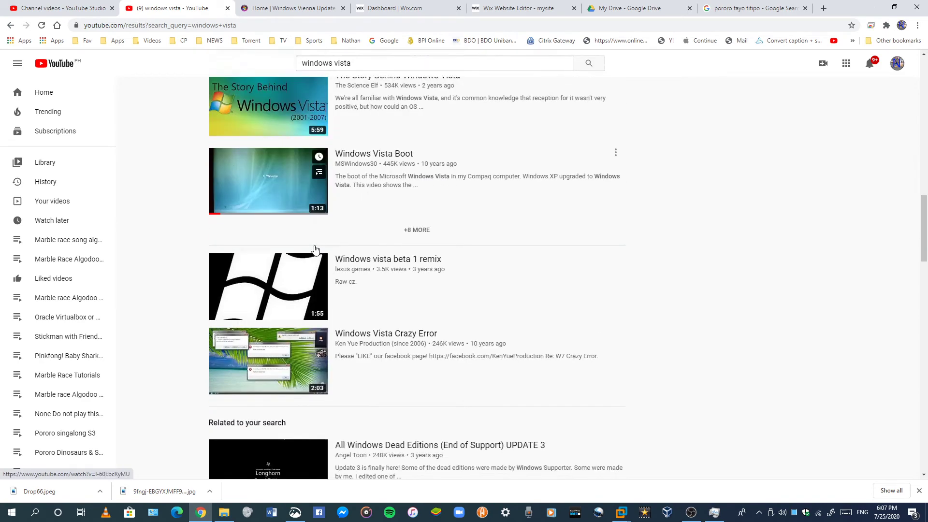
{"action": "scroll", "coordinate": [316, 249], "scroll_direction": "down", "scroll_amount": 2}
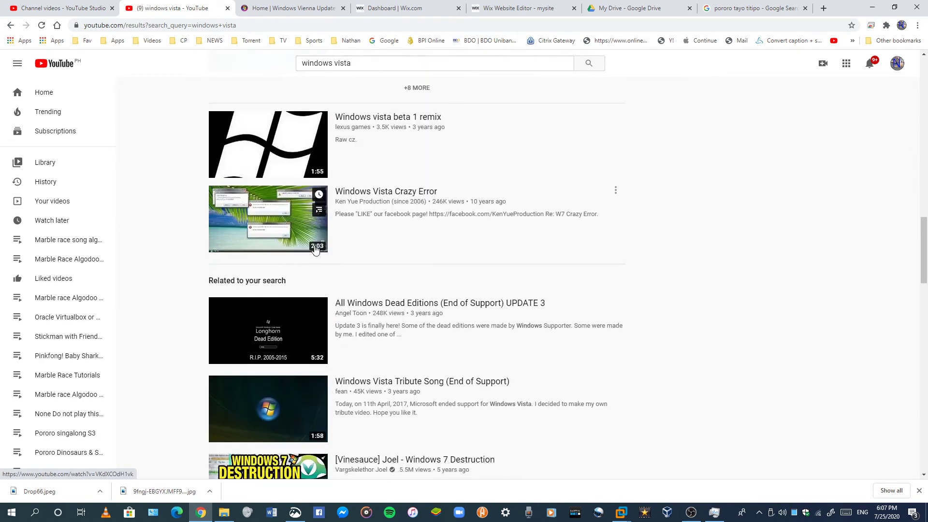
{"action": "left_click", "coordinate": [56, 99]}
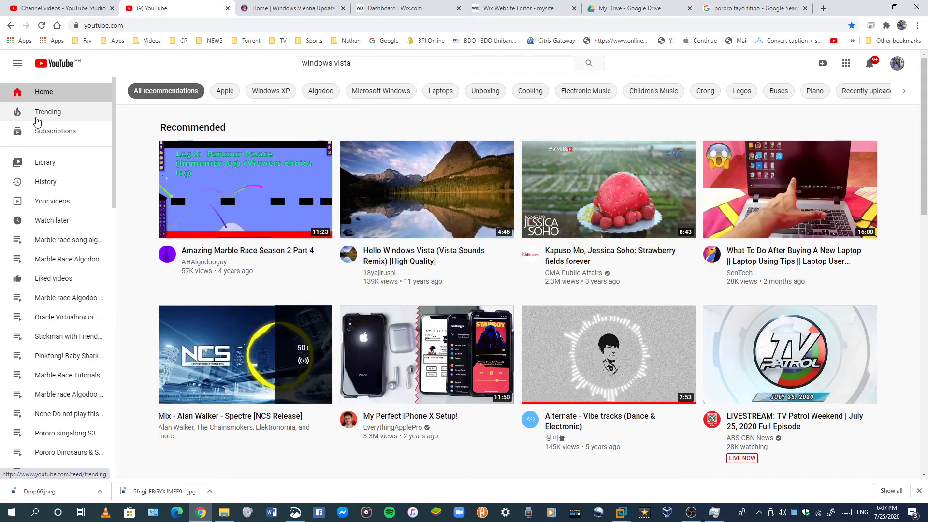
Check the installer in the VM, minimize the recorder, and return to the YouTube home feed
{"action": "scroll", "coordinate": [491, 299], "scroll_direction": "down", "scroll_amount": 4}
{"action": "scroll", "coordinate": [491, 300], "scroll_direction": "down", "scroll_amount": 5}
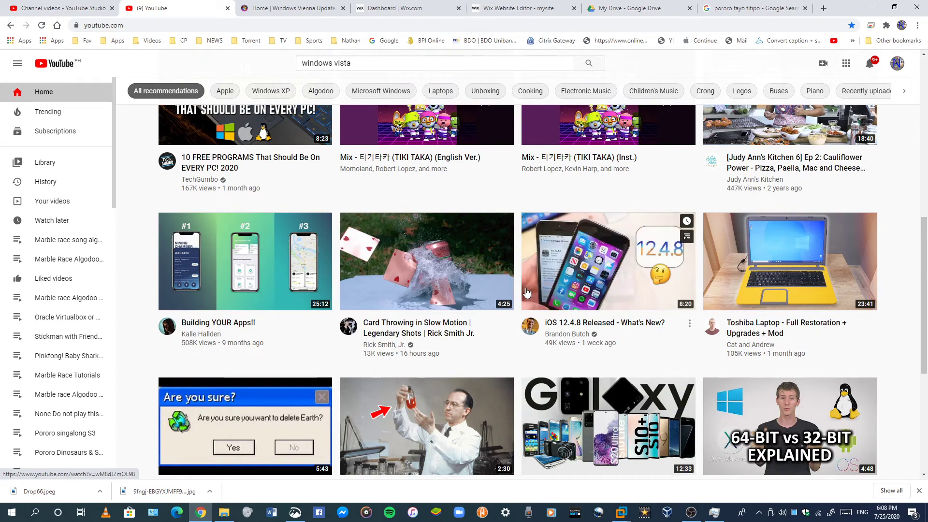
{"action": "scroll", "coordinate": [468, 204], "scroll_direction": "up", "scroll_amount": 5}
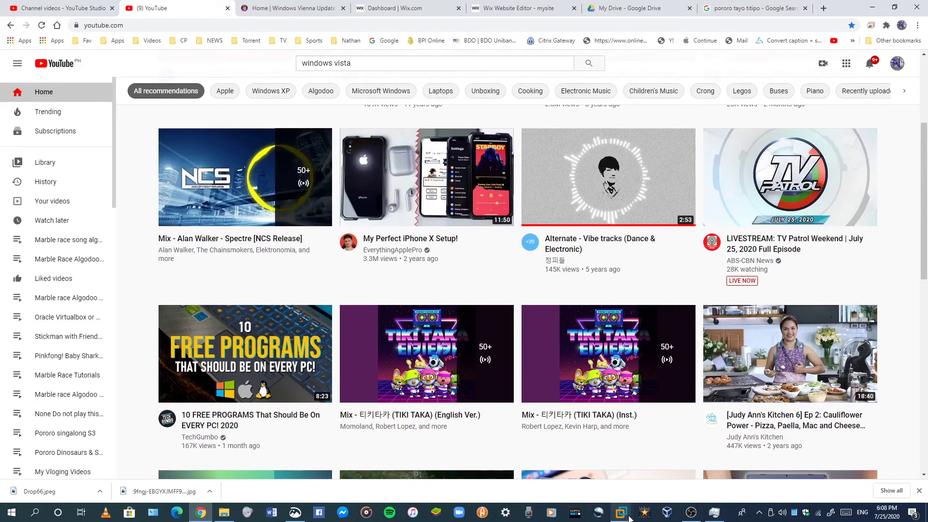
{"action": "mouse_move", "coordinate": [621, 513]}
{"action": "left_click", "coordinate": [744, 466]}
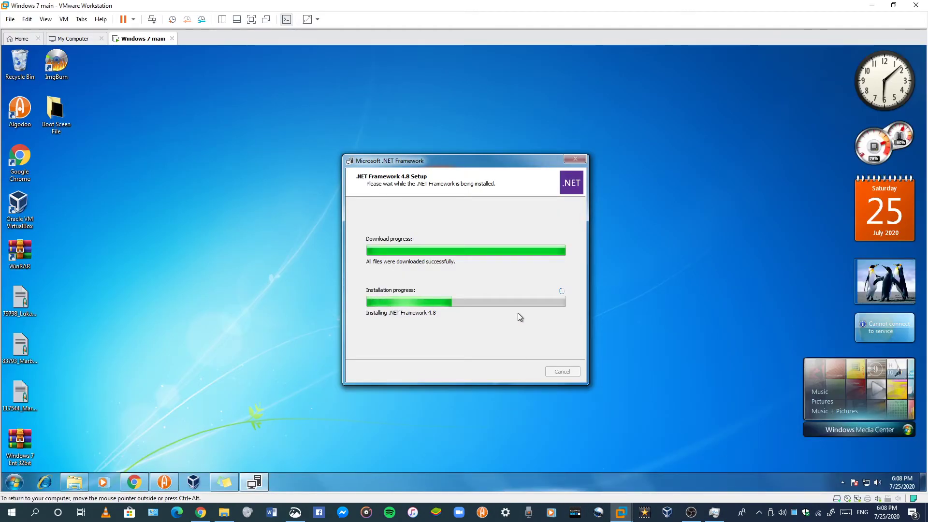
{"action": "left_click", "coordinate": [692, 513]}
{"action": "left_click", "coordinate": [691, 513]}
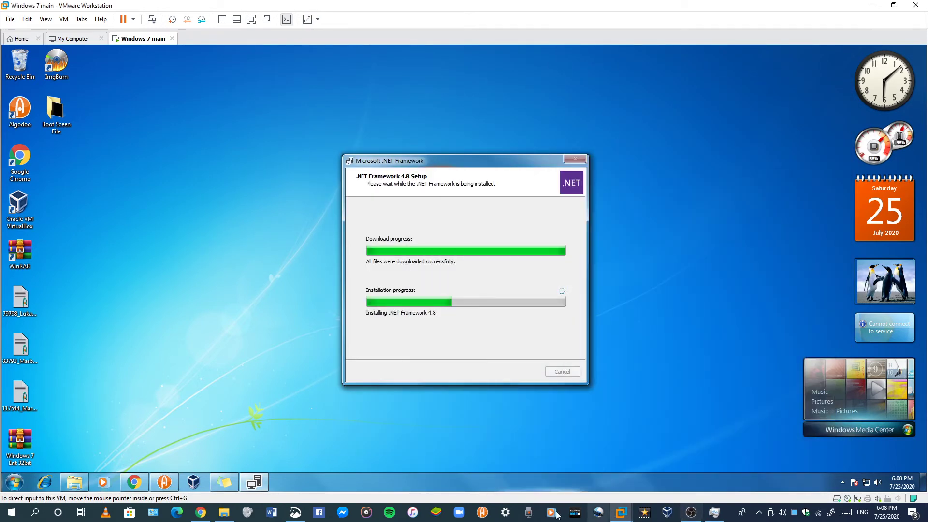
{"action": "left_click", "coordinate": [200, 512]}
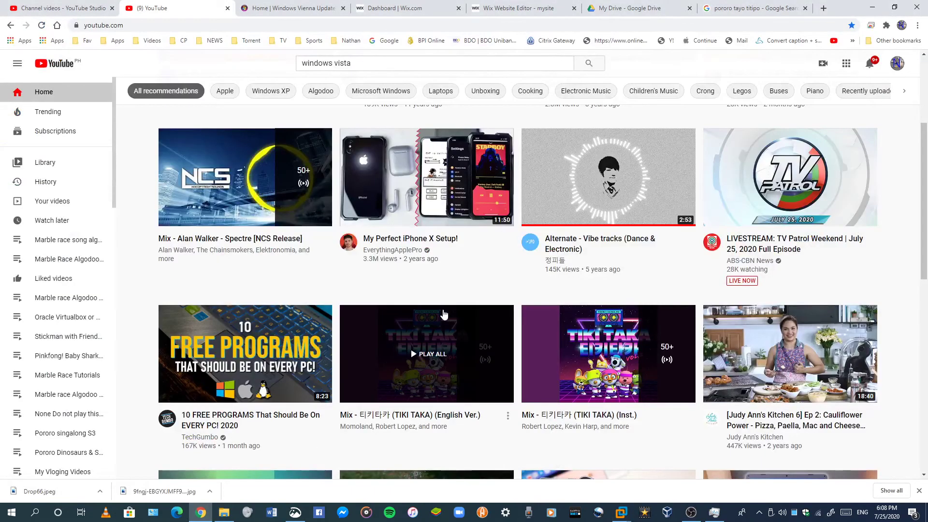
{"action": "scroll", "coordinate": [377, 381], "scroll_direction": "down", "scroll_amount": 6}
{"action": "scroll", "coordinate": [444, 314], "scroll_direction": "down", "scroll_amount": 3}
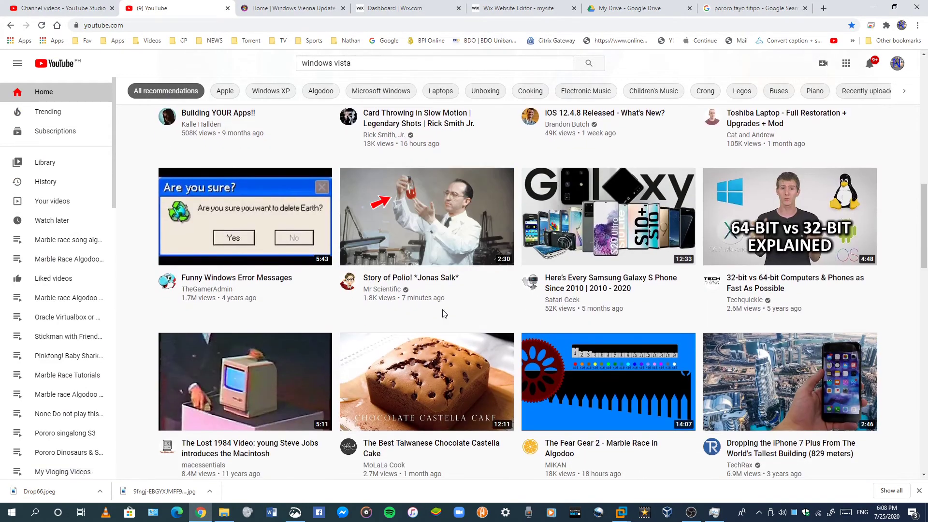
{"action": "scroll", "coordinate": [773, 193], "scroll_direction": "up", "scroll_amount": 2}
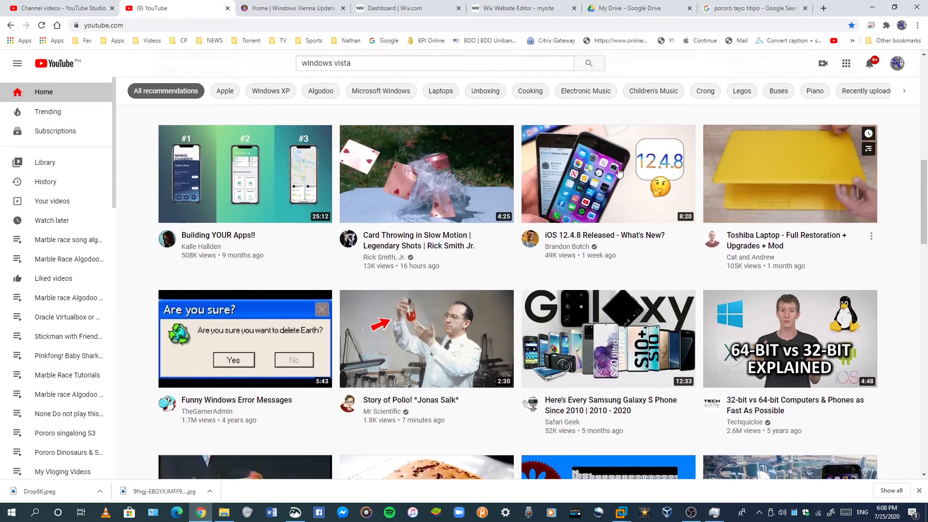
{"action": "scroll", "coordinate": [555, 206], "scroll_direction": "up", "scroll_amount": 1}
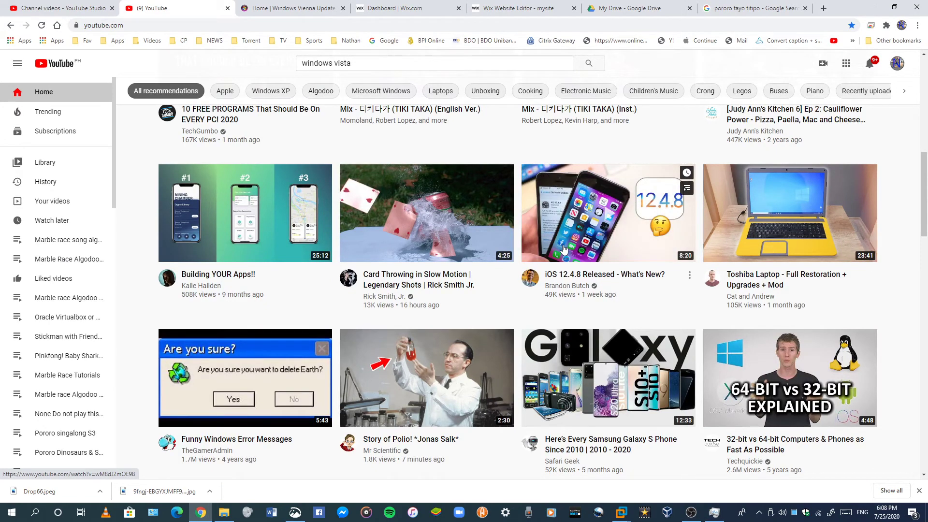
{"action": "left_click", "coordinate": [391, 62]}
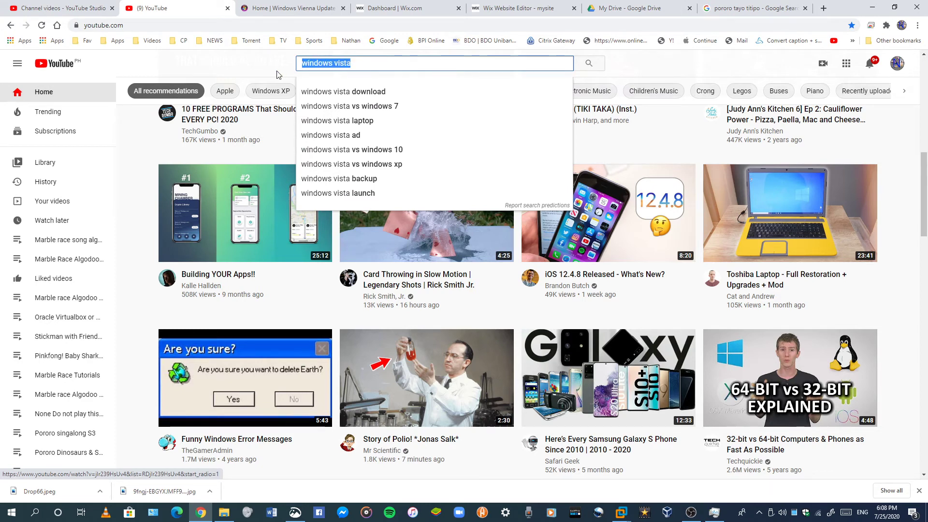
{"action": "left_click", "coordinate": [649, 60]}
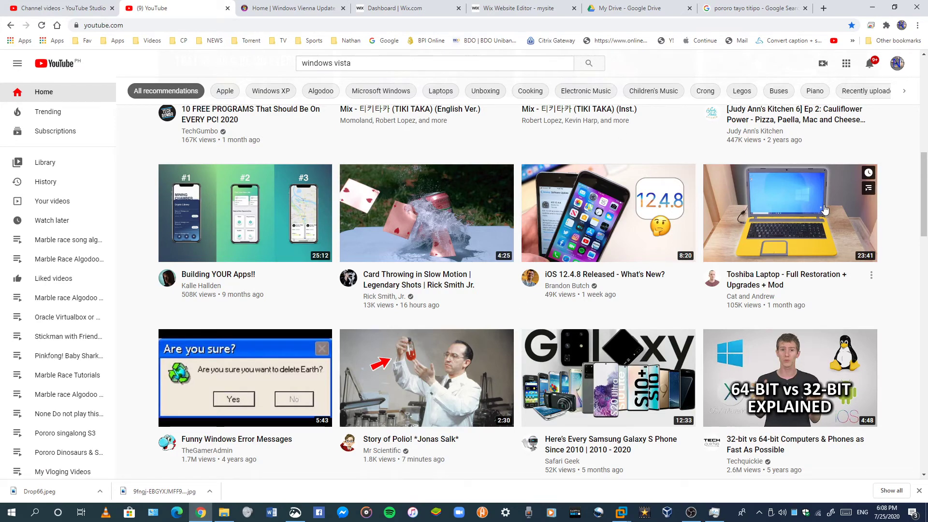
Go to your own YouTube channel via the account menu, then open its About tab and scroll to the links
{"action": "left_click", "coordinate": [895, 65]}
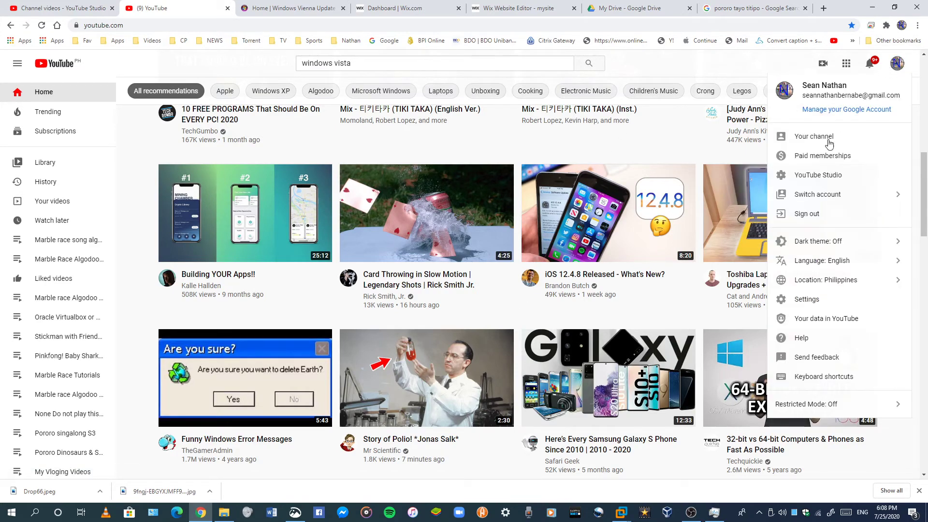
{"action": "left_click", "coordinate": [817, 136]}
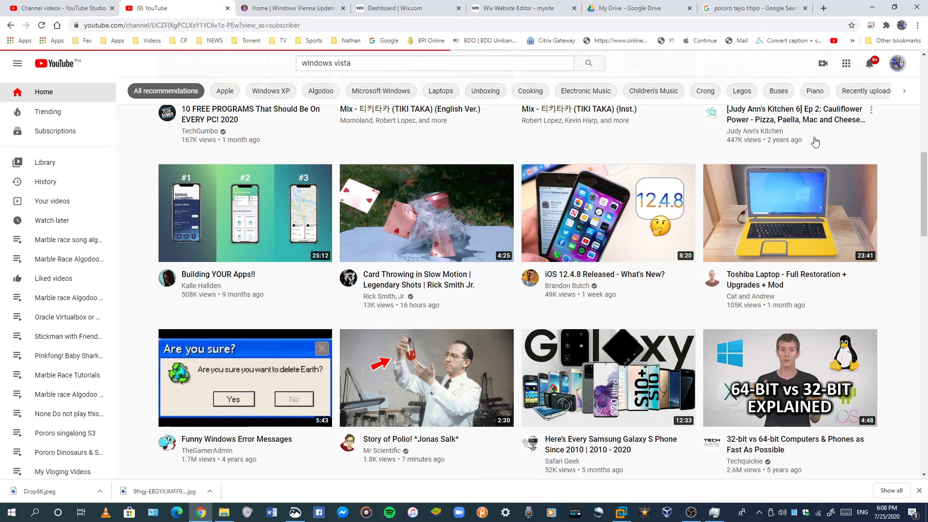
{"action": "scroll", "coordinate": [728, 182], "scroll_direction": "down", "scroll_amount": 5}
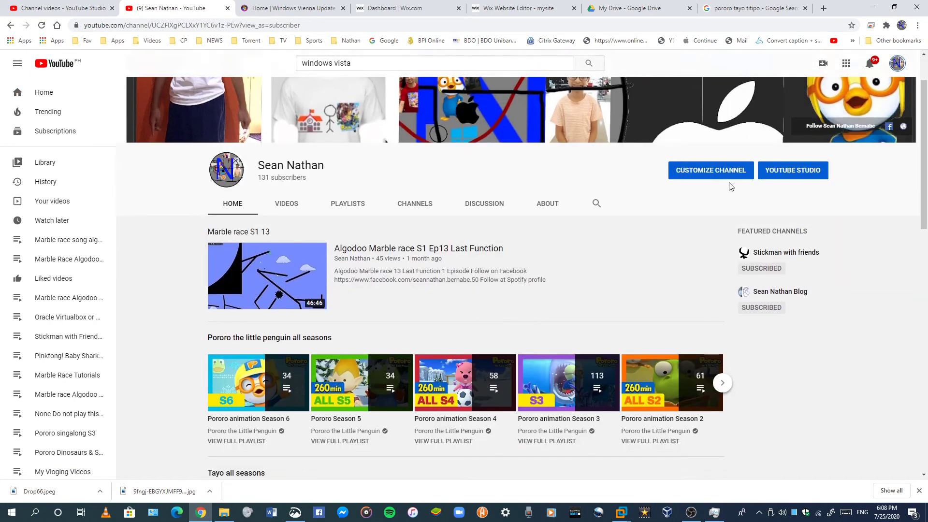
{"action": "scroll", "coordinate": [691, 208], "scroll_direction": "down", "scroll_amount": 5}
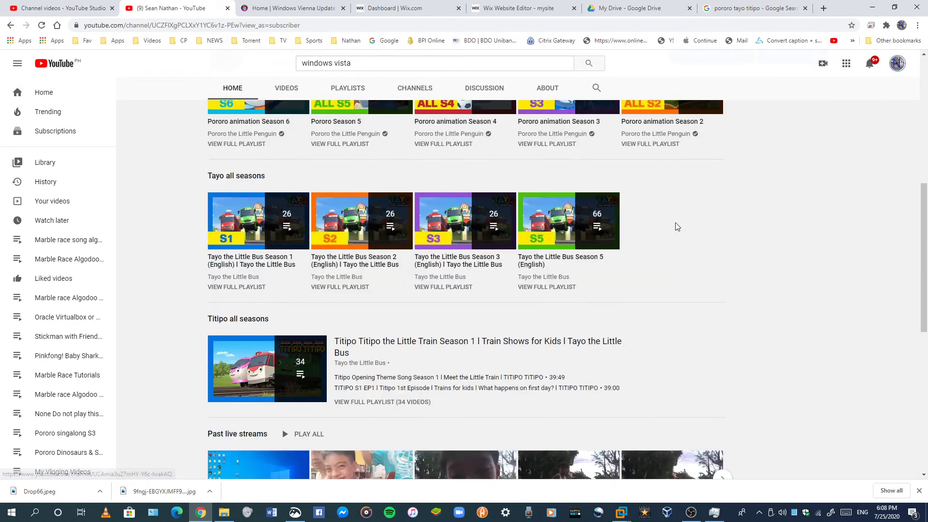
{"action": "scroll", "coordinate": [628, 184], "scroll_direction": "up", "scroll_amount": 4}
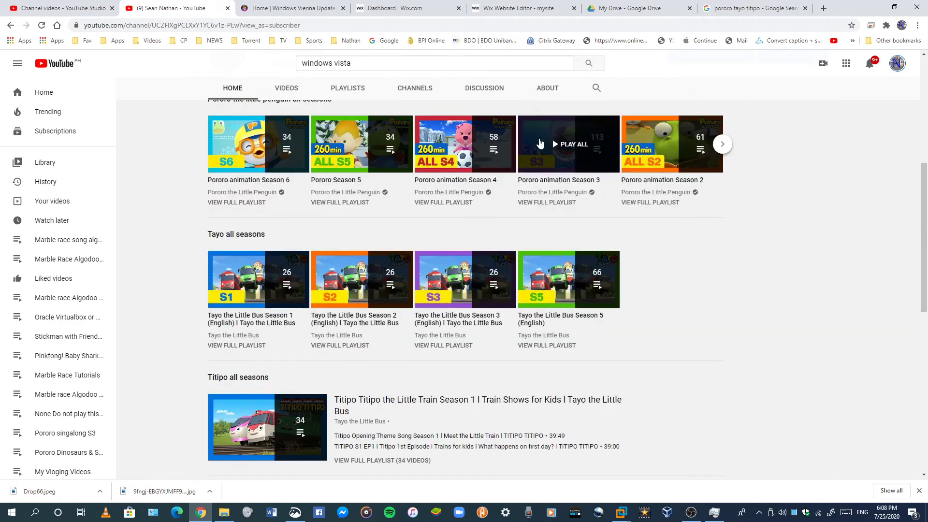
{"action": "left_click", "coordinate": [535, 93]}
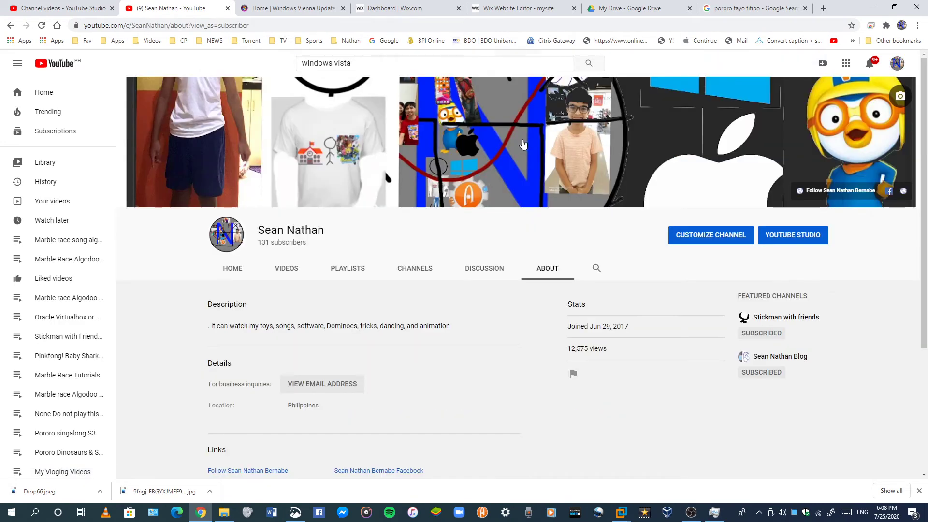
{"action": "scroll", "coordinate": [479, 257], "scroll_direction": "down", "scroll_amount": 2}
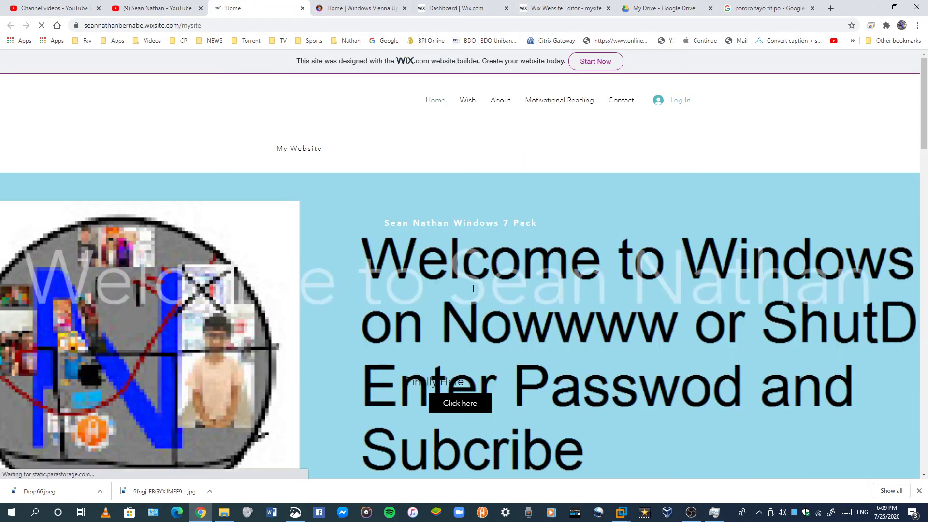
Scroll through the Wix-built website, close its tab, and return to YouTube Studio's Channel videos
{"action": "scroll", "coordinate": [599, 328], "scroll_direction": "down", "scroll_amount": 5}
{"action": "scroll", "coordinate": [888, 211], "scroll_direction": "down", "scroll_amount": 8}
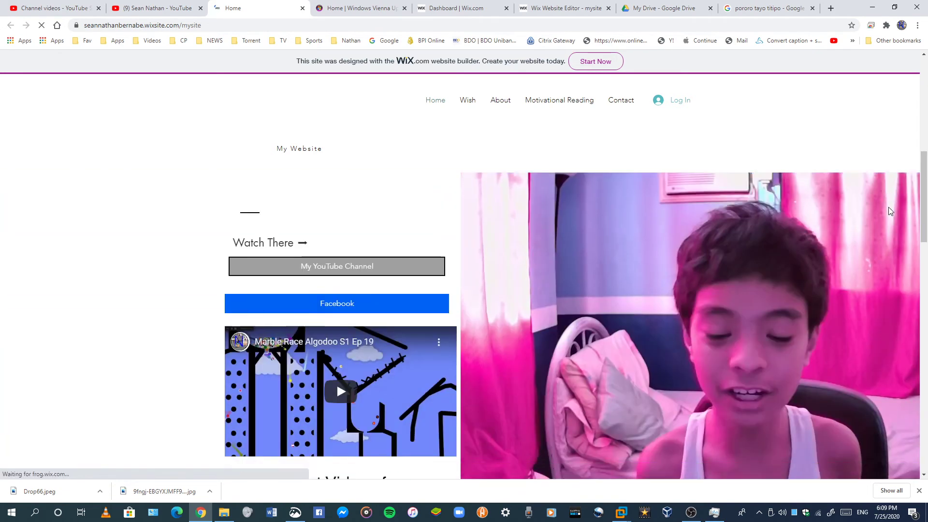
{"action": "scroll", "coordinate": [637, 255], "scroll_direction": "down", "scroll_amount": 6}
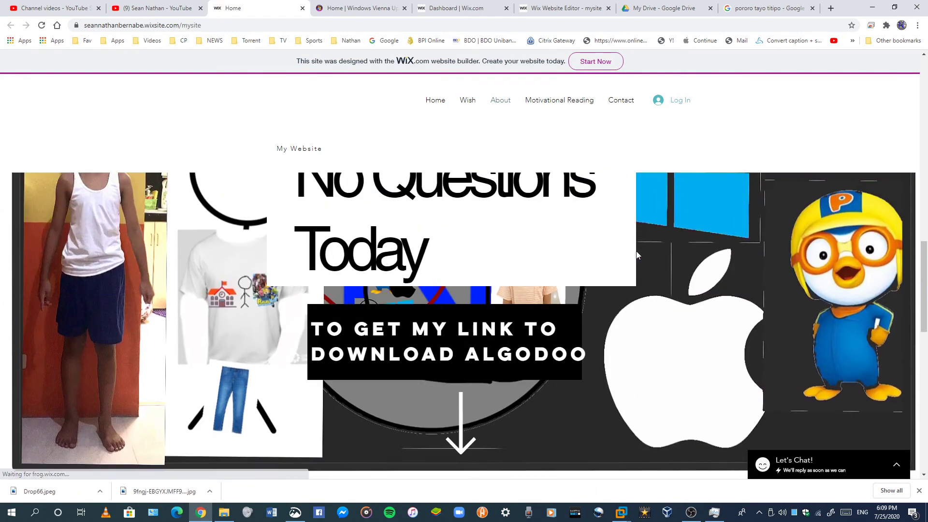
{"action": "scroll", "coordinate": [521, 316], "scroll_direction": "down", "scroll_amount": 5}
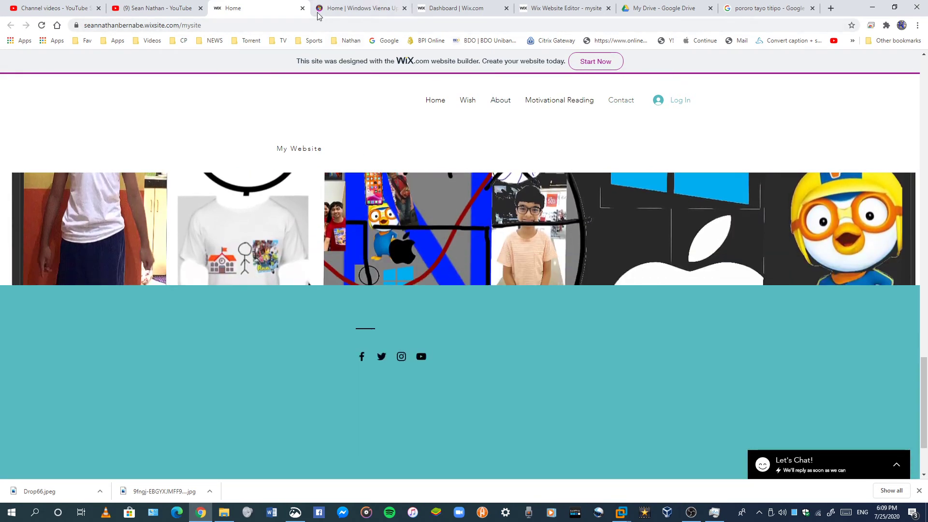
{"action": "left_click", "coordinate": [303, 8]}
{"action": "left_click", "coordinate": [42, 6]}
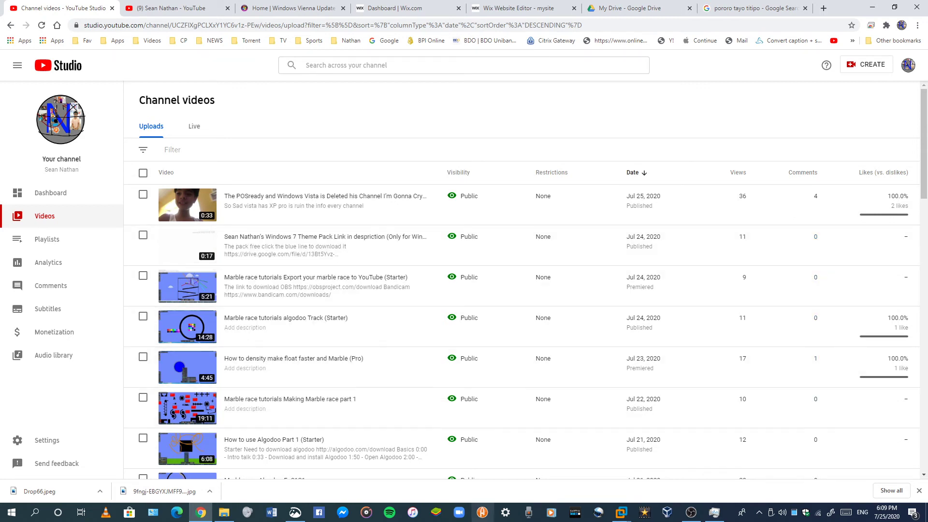
Bring the Windows 7 virtual machine forward and launch paint.net from Start > All Programs
{"action": "left_click", "coordinate": [628, 511]}
{"action": "left_click", "coordinate": [715, 451]}
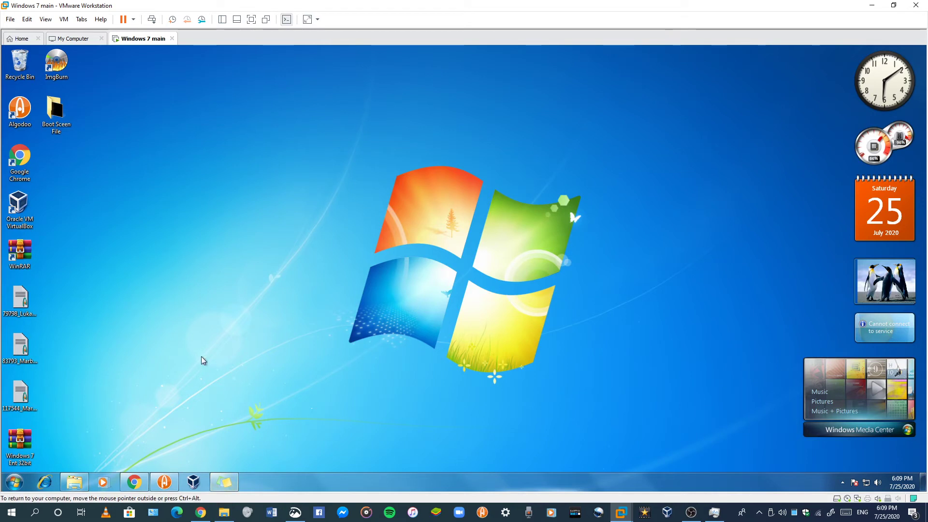
{"action": "left_click", "coordinate": [7, 493]}
{"action": "left_click", "coordinate": [27, 461]}
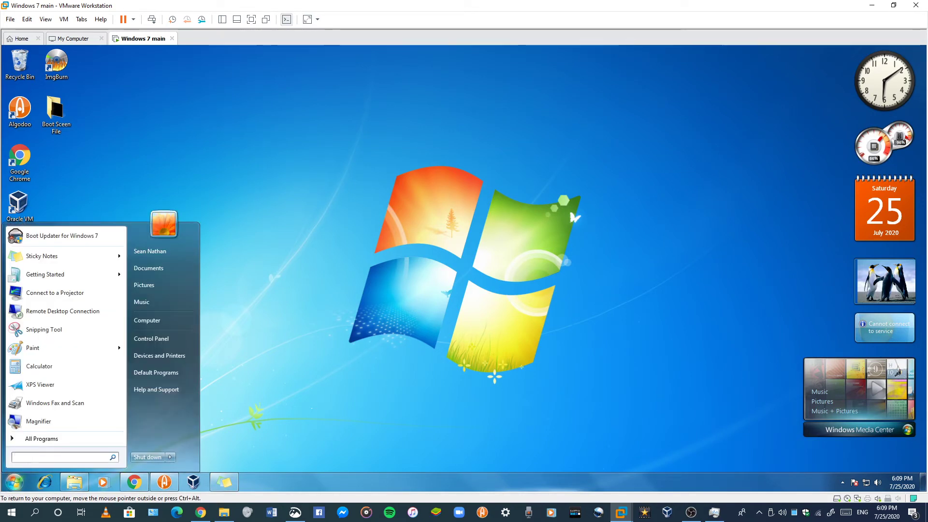
{"action": "left_click", "coordinate": [31, 441]}
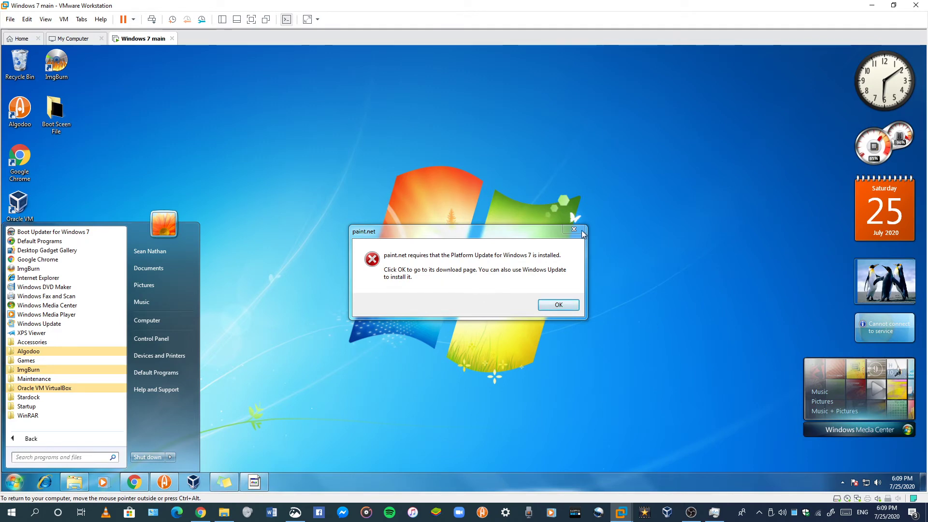
Dismiss the paint.net Platform Update warning, close its download page, and minimise VMware to the host desktop
{"action": "left_click", "coordinate": [557, 305]}
{"action": "left_click", "coordinate": [557, 305]}
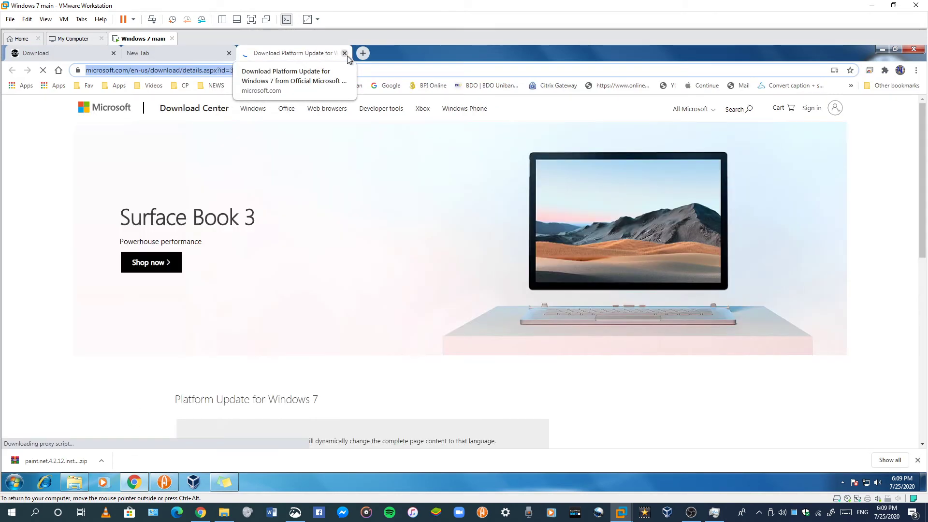
{"action": "scroll", "coordinate": [395, 170], "scroll_direction": "down", "scroll_amount": 10}
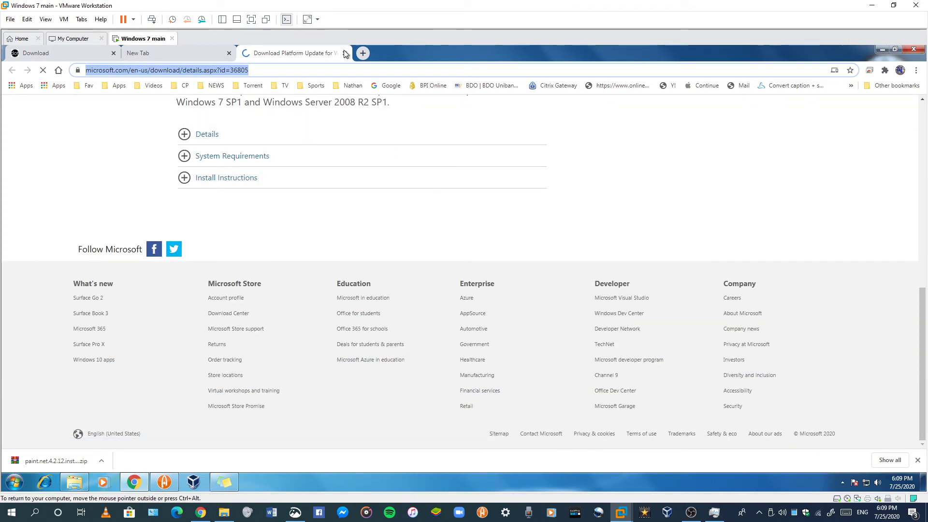
{"action": "left_click", "coordinate": [344, 52]}
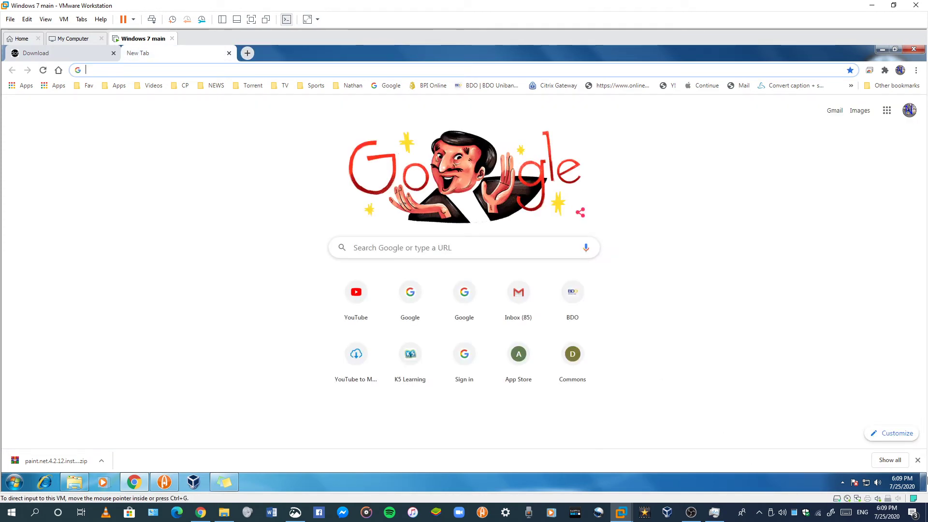
{"action": "left_click", "coordinate": [913, 491]}
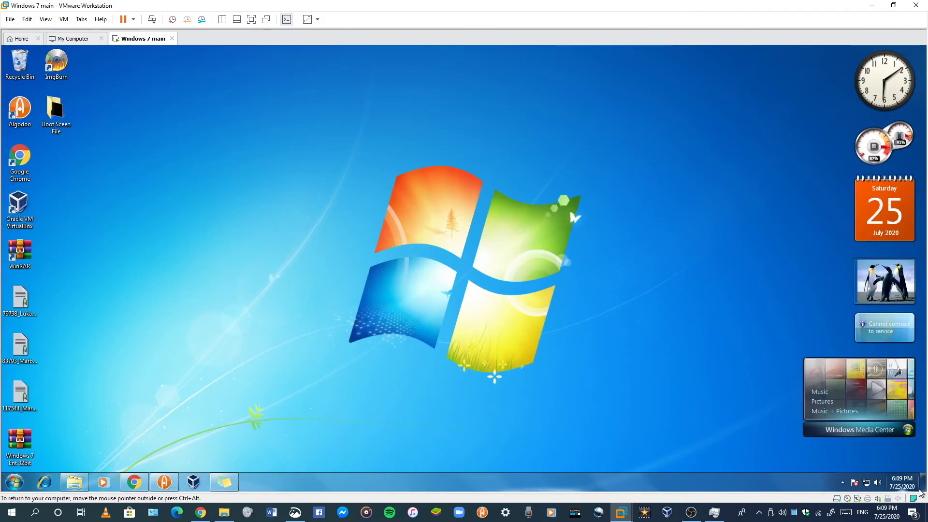
{"action": "left_click", "coordinate": [620, 512]}
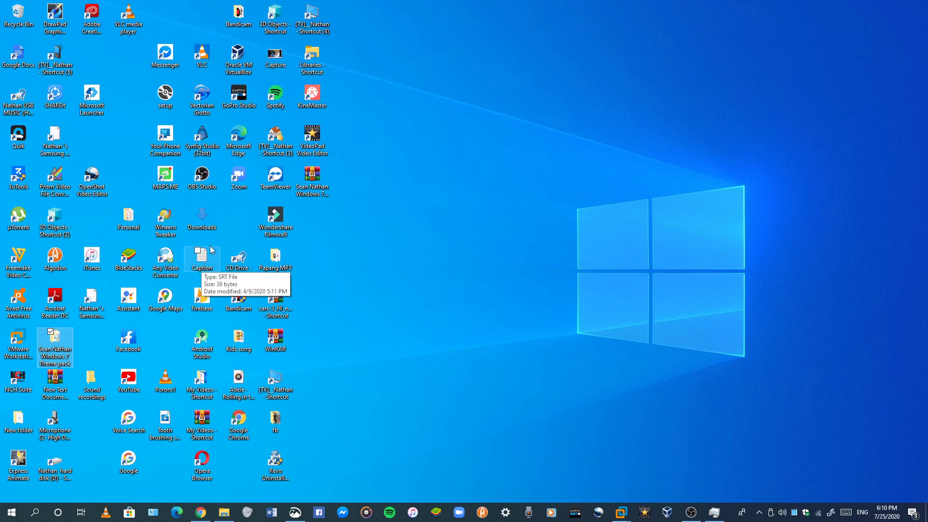
{"action": "left_click", "coordinate": [29, 515]}
{"action": "type", "text": "pa"}
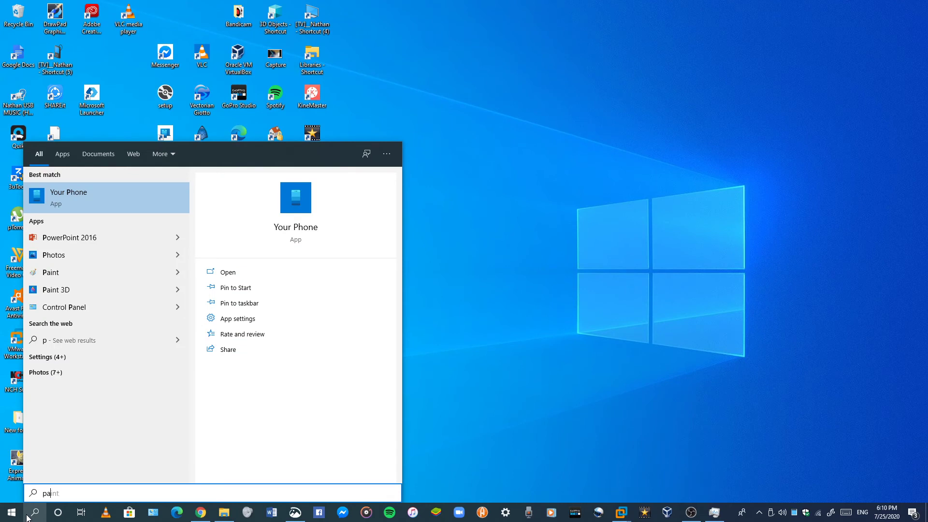
{"action": "type", "text": "int"}
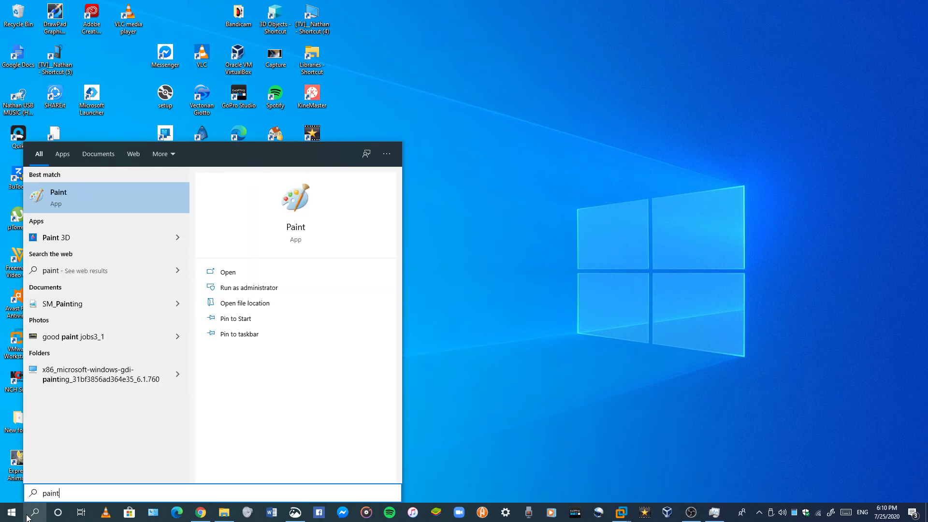
{"action": "key", "text": "BackSpace"}
{"action": "key", "text": "BackSpace"}
{"action": "key", "text": "BackSpace"}
{"action": "key", "text": "BackSpace"}
{"action": "key", "text": "BackSpace"}
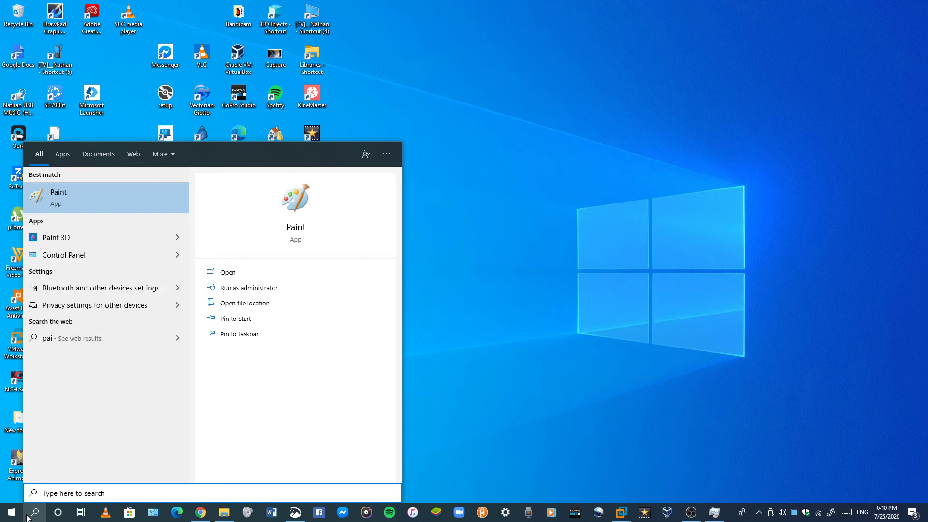
{"action": "left_click", "coordinate": [503, 209]}
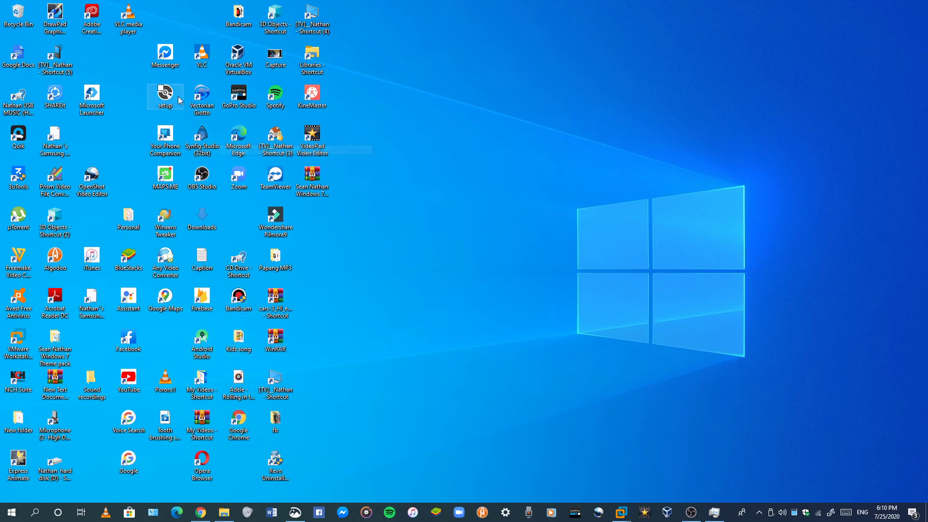
{"action": "left_click", "coordinate": [205, 86]}
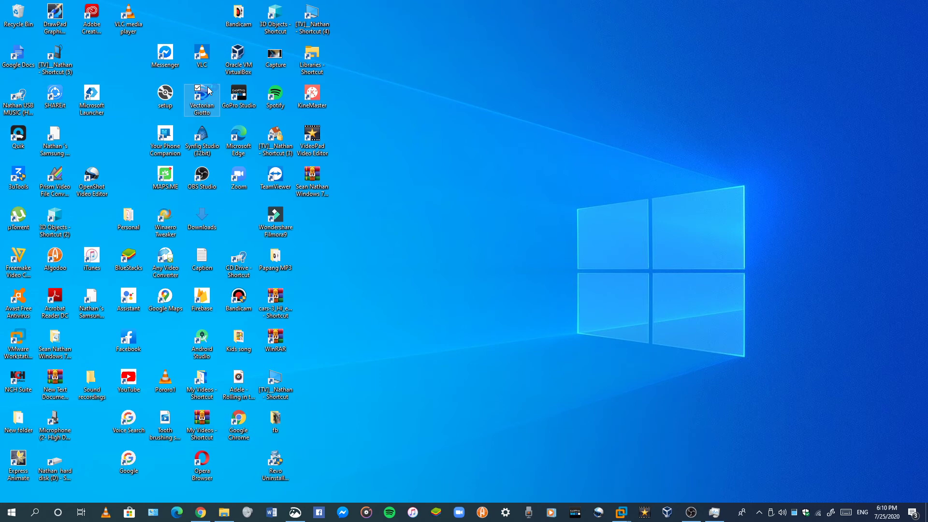
Launch Vectorian Giotto, draw a blue circle with the Oval Tool, and move it up-left
{"action": "double_click", "coordinate": [209, 91]}
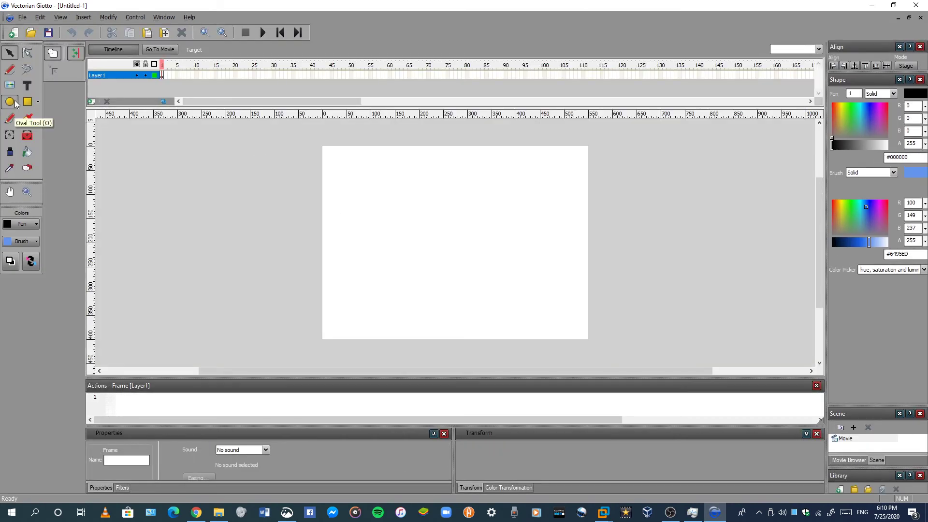
{"action": "left_click_drag", "start_coordinate": [442, 219], "coordinate": [536, 306]}
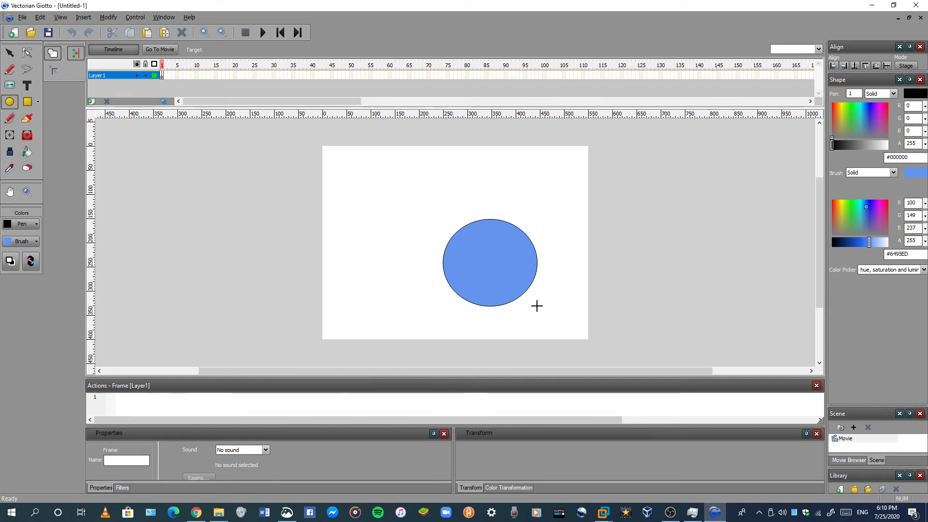
{"action": "left_click_drag", "start_coordinate": [536, 305], "coordinate": [467, 289]}
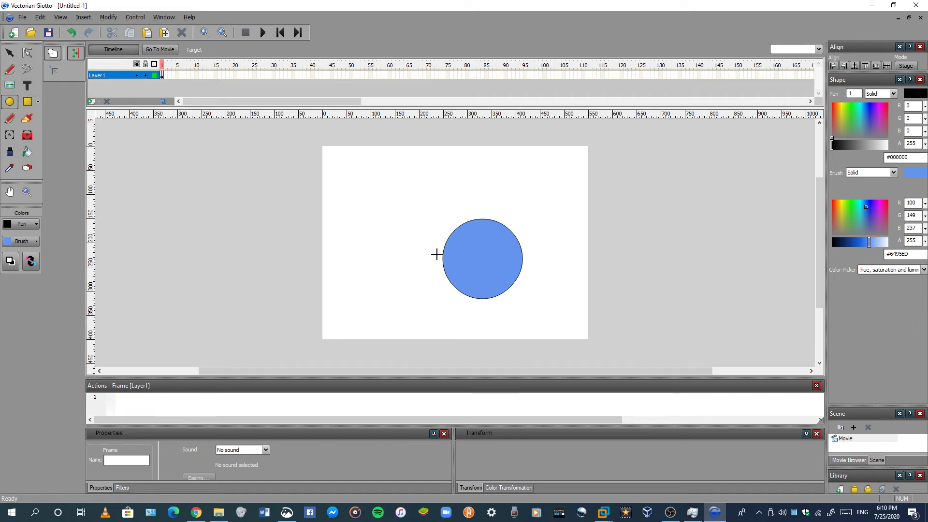
{"action": "left_click", "coordinate": [27, 53]}
{"action": "left_click", "coordinate": [496, 264]}
{"action": "left_click_drag", "start_coordinate": [497, 263], "coordinate": [454, 226]}
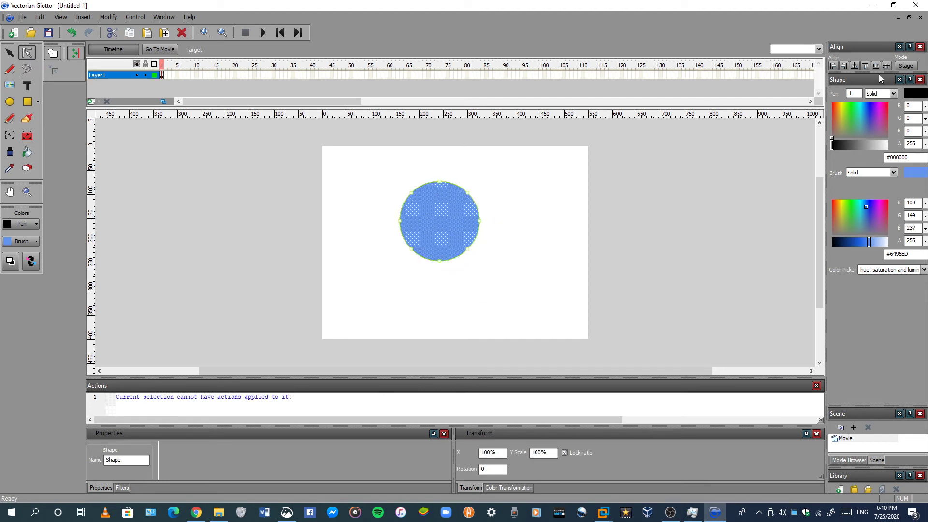
Set the circle's Pen to None and its Brush to a linear gradient
{"action": "left_click", "coordinate": [882, 100]}
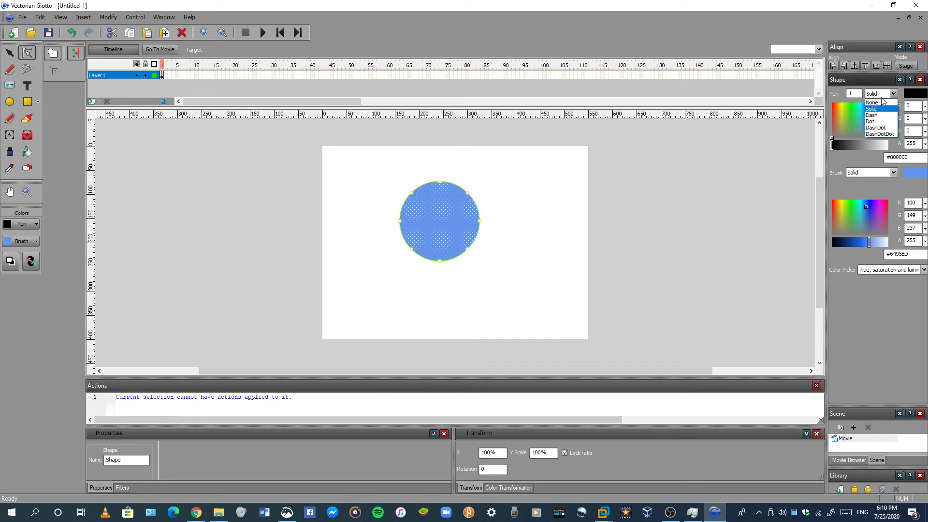
{"action": "left_click", "coordinate": [881, 95]}
{"action": "left_click", "coordinate": [879, 93]}
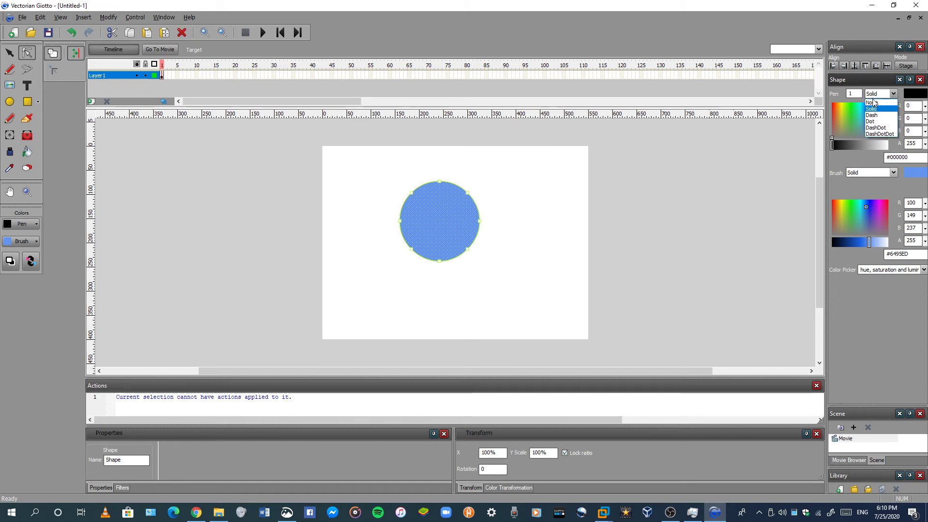
{"action": "left_click", "coordinate": [873, 102]}
{"action": "left_click", "coordinate": [863, 174]}
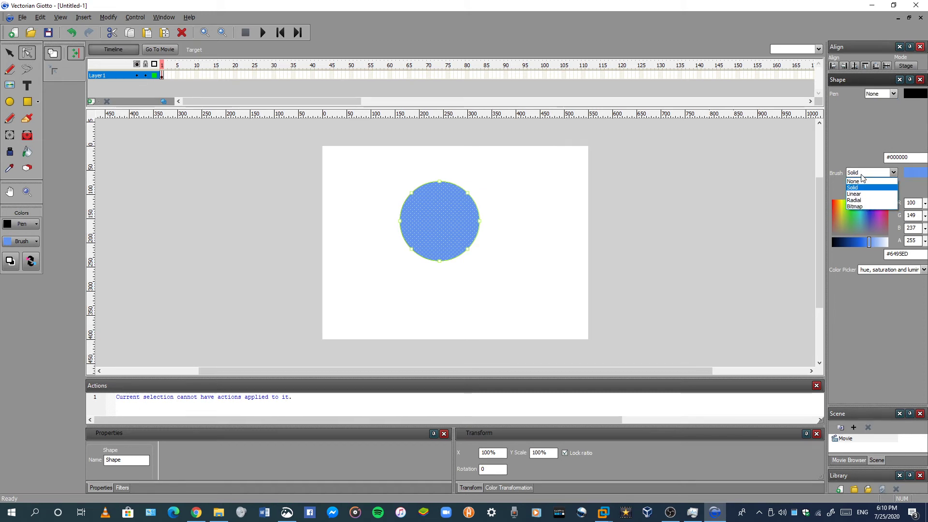
{"action": "left_click", "coordinate": [855, 194]}
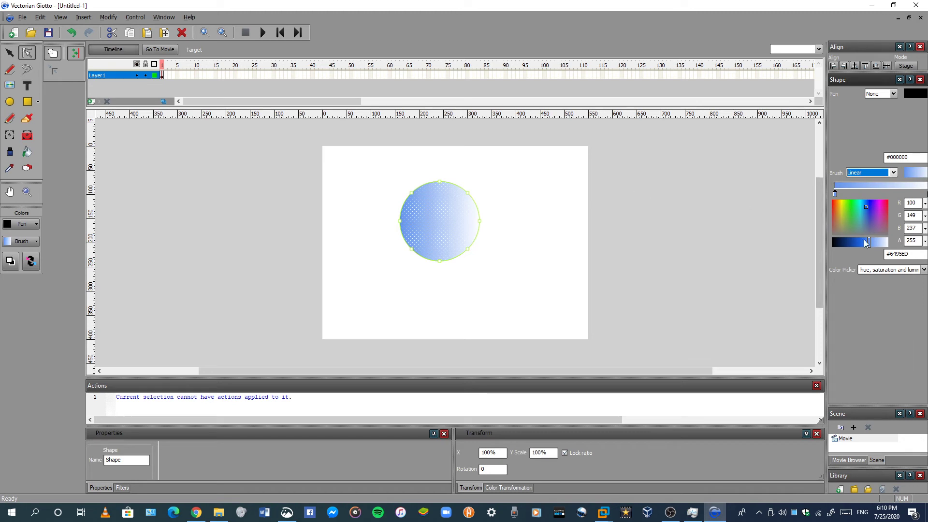
Adjust the gradient's start colour and add stops to the brush gradient
{"action": "mouse_move", "coordinate": [868, 243]}
{"action": "left_mouse_down"}
{"action": "mouse_move", "coordinate": [834, 241]}
{"action": "mouse_move", "coordinate": [856, 242]}
{"action": "left_mouse_up"}
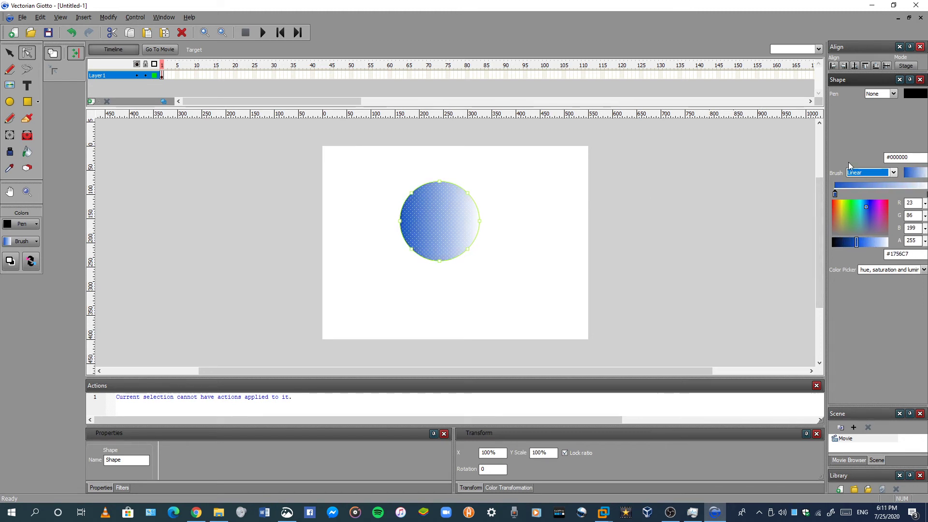
{"action": "left_click_drag", "start_coordinate": [873, 210], "coordinate": [874, 194]}
{"action": "left_click", "coordinate": [912, 193]}
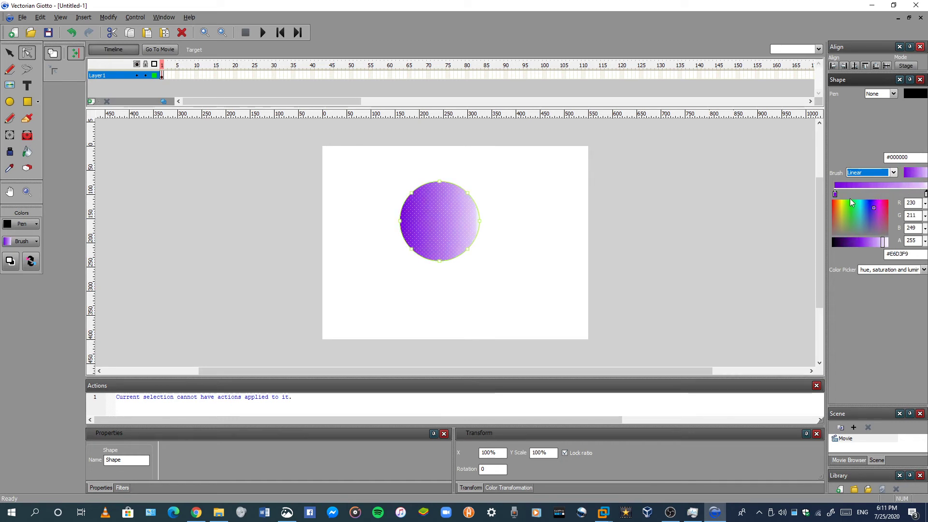
{"action": "left_click", "coordinate": [520, 207]}
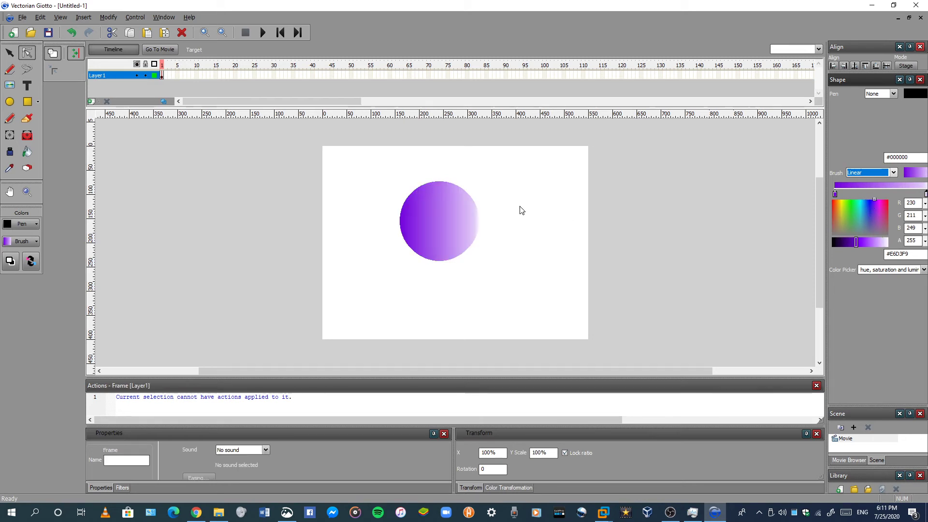
{"action": "right_click", "coordinate": [447, 215]}
{"action": "left_click", "coordinate": [698, 250]}
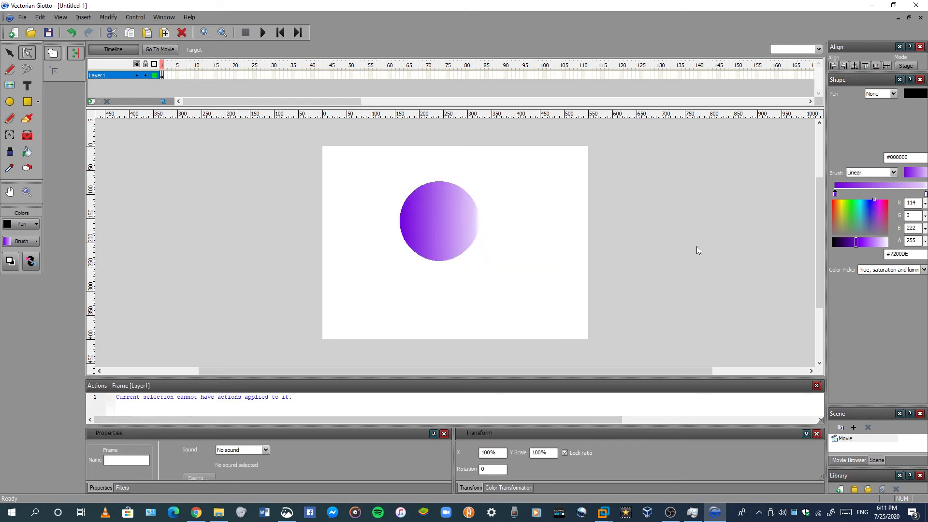
{"action": "left_click", "coordinate": [893, 187]}
{"action": "left_click", "coordinate": [915, 186]}
{"action": "left_click_drag", "start_coordinate": [918, 186], "coordinate": [915, 190]}
{"action": "left_click", "coordinate": [896, 191]}
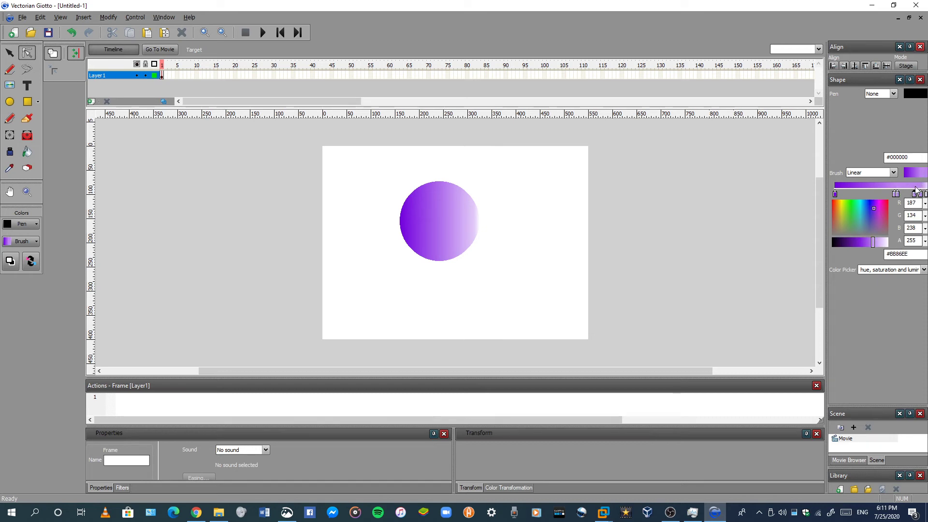
Reposition the circle slightly down and right, then up slightly with free transform
{"action": "left_click", "coordinate": [454, 216]}
{"action": "left_click_drag", "start_coordinate": [454, 215], "coordinate": [468, 222]}
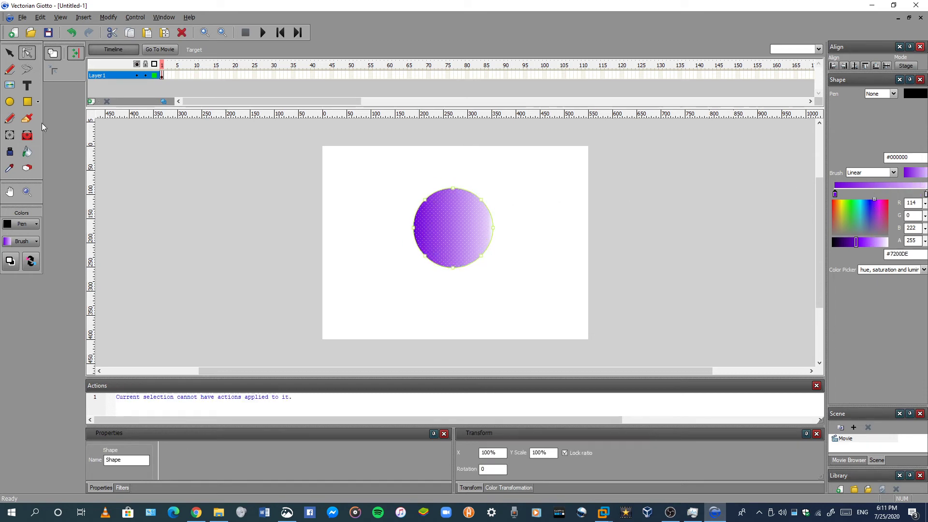
{"action": "left_click", "coordinate": [15, 136]}
{"action": "left_click_drag", "start_coordinate": [450, 242], "coordinate": [451, 222]}
{"action": "right_click", "coordinate": [450, 216]}
{"action": "left_click", "coordinate": [539, 187]}
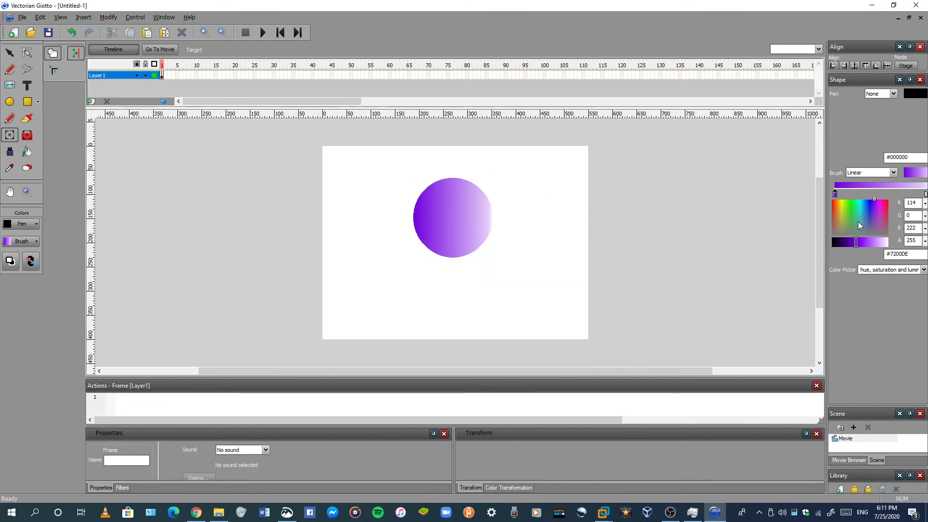
Rework the gradient stops, recolouring the left stop toward blue and adjusting its shade
{"action": "left_click_drag", "start_coordinate": [858, 223], "coordinate": [871, 222]}
{"action": "left_click", "coordinate": [886, 186]}
{"action": "left_click", "coordinate": [884, 184]}
{"action": "left_click", "coordinate": [849, 186]}
{"action": "left_click", "coordinate": [854, 187]}
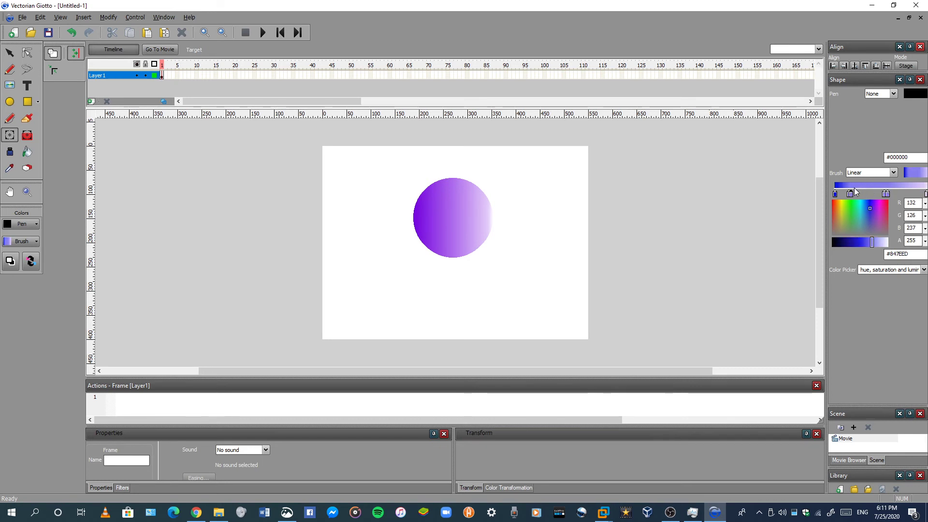
{"action": "left_click_drag", "start_coordinate": [854, 194], "coordinate": [849, 195]}
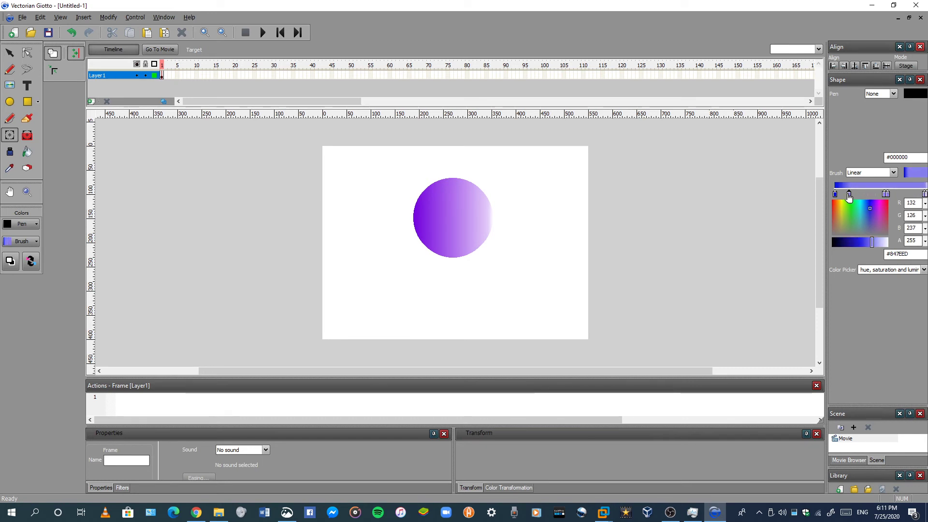
{"action": "left_click", "coordinate": [849, 195]}
{"action": "left_click_drag", "start_coordinate": [856, 242], "coordinate": [877, 241]}
{"action": "left_click_drag", "start_coordinate": [868, 191], "coordinate": [869, 188]}
{"action": "mouse_move", "coordinate": [878, 242]}
{"action": "left_mouse_down"}
{"action": "mouse_move", "coordinate": [824, 244]}
{"action": "mouse_move", "coordinate": [865, 242]}
{"action": "left_mouse_up"}
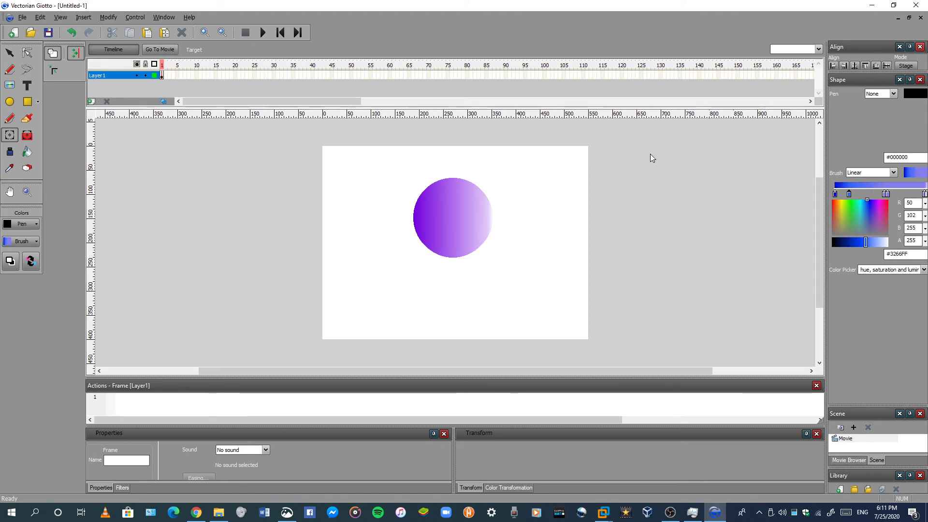
Set the circle's left gradient stop to blue #2D58FF and nudge the circle right
{"action": "left_click", "coordinate": [420, 209]}
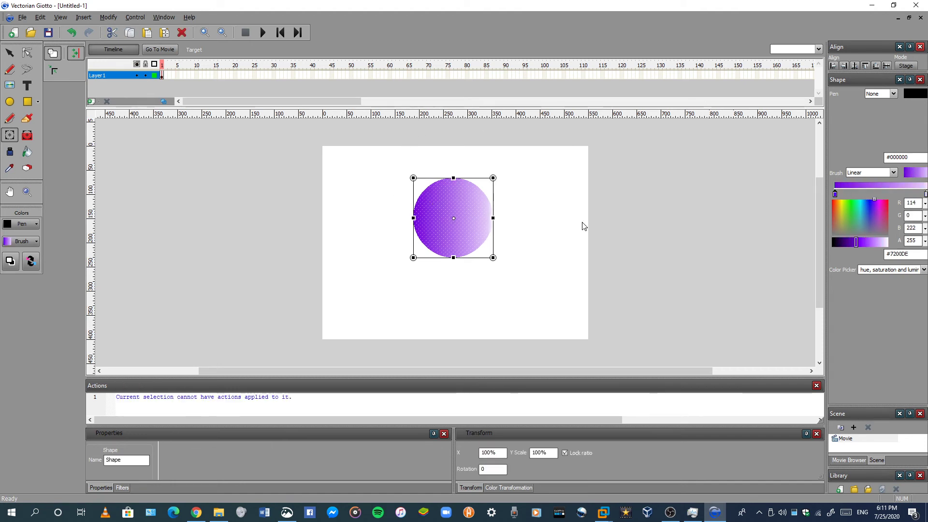
{"action": "left_click", "coordinate": [869, 218]}
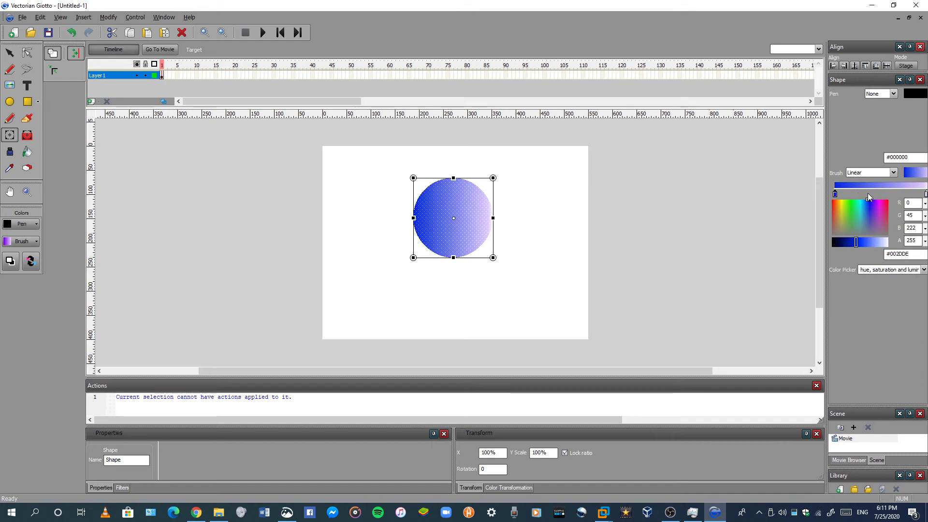
{"action": "left_click", "coordinate": [865, 242]}
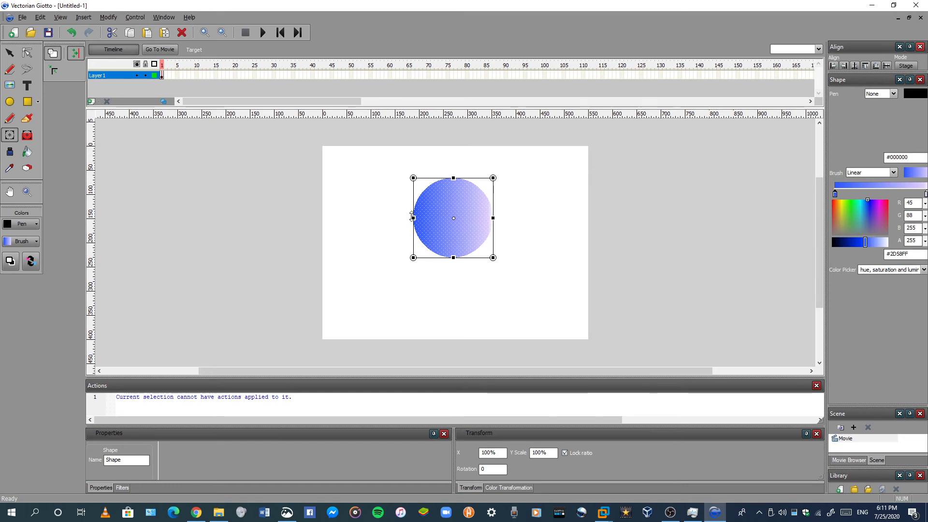
{"action": "left_click_drag", "start_coordinate": [412, 218], "coordinate": [460, 227]}
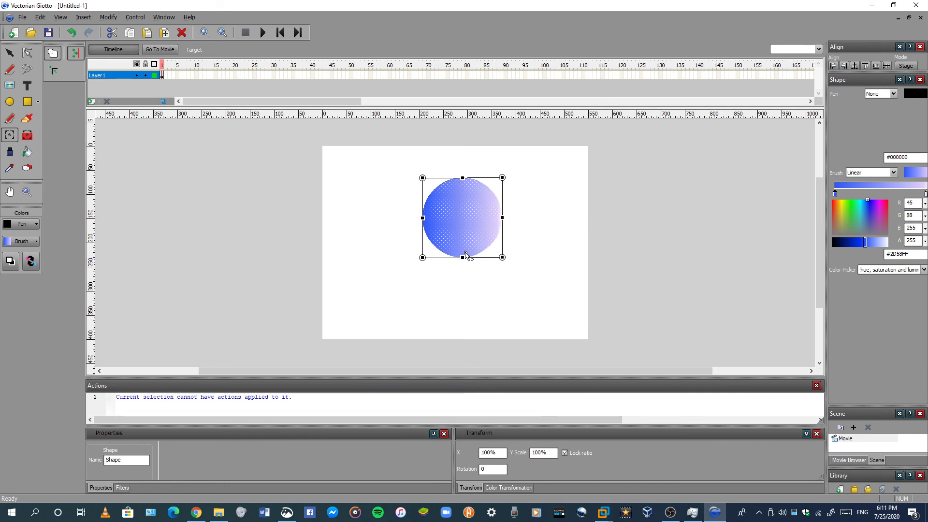
{"action": "left_click", "coordinate": [593, 215]}
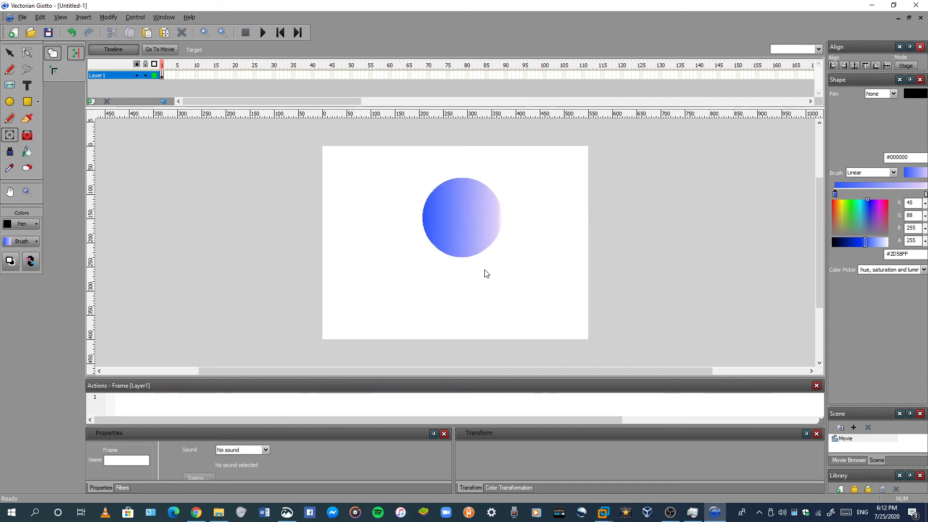
Copy the gradient circle from its right-click menu
{"action": "right_click", "coordinate": [453, 200]}
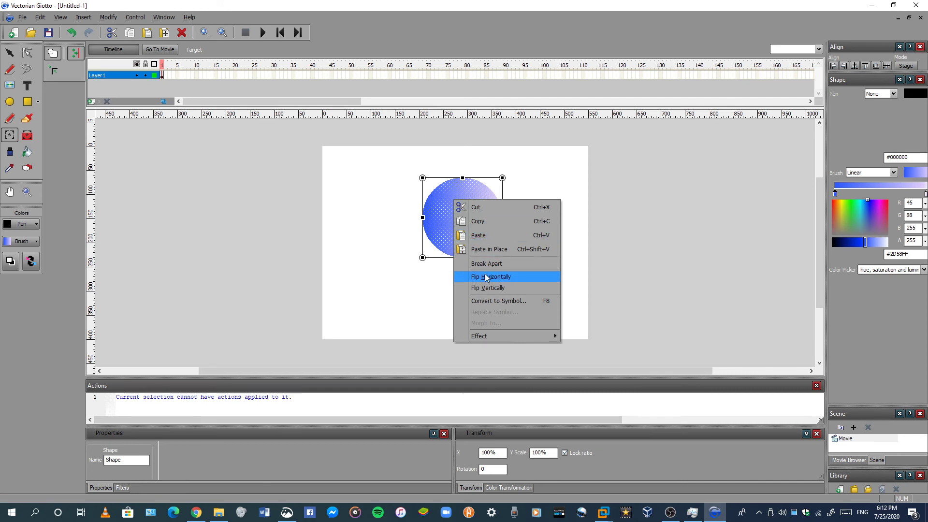
{"action": "left_click", "coordinate": [627, 240]}
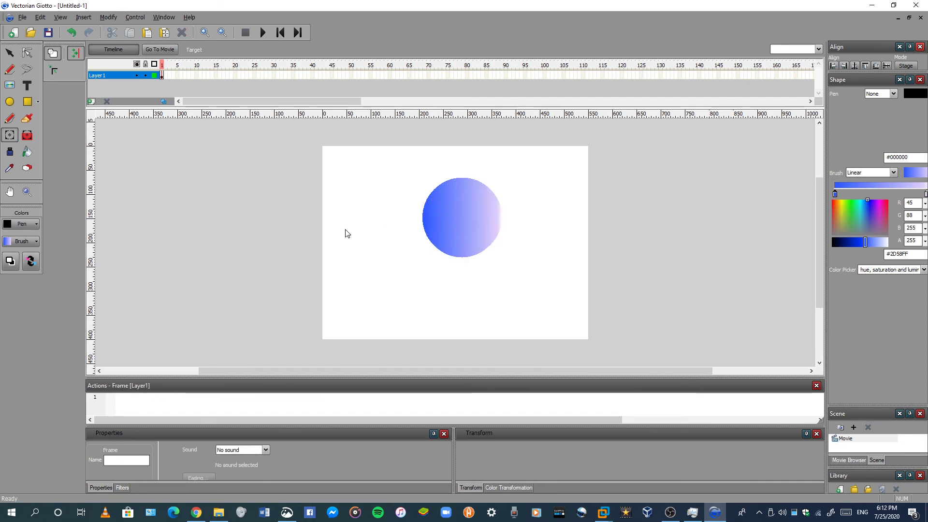
{"action": "right_click", "coordinate": [472, 224]}
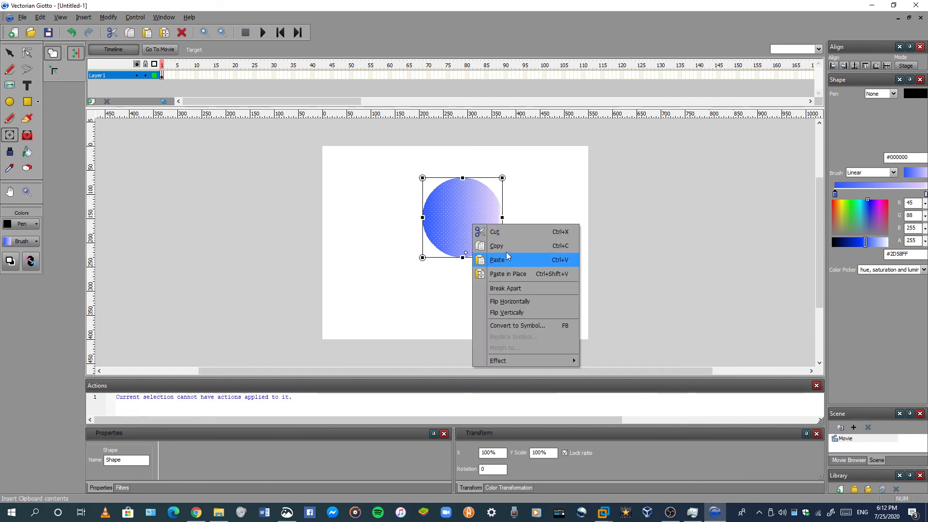
{"action": "left_click", "coordinate": [506, 252]}
In the Windows 7 VM, launch Paint through the Run dialog with mspaint
{"action": "mouse_move", "coordinate": [605, 513]}
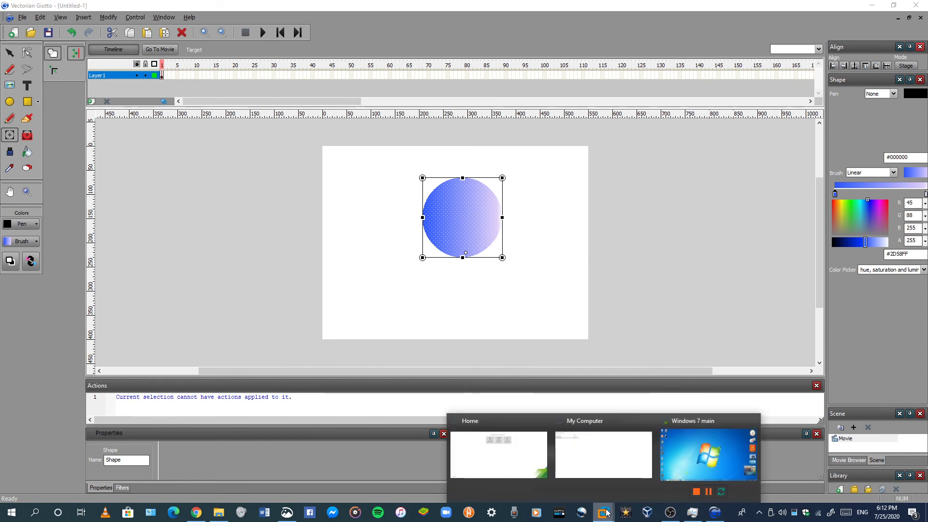
{"action": "left_click", "coordinate": [708, 454]}
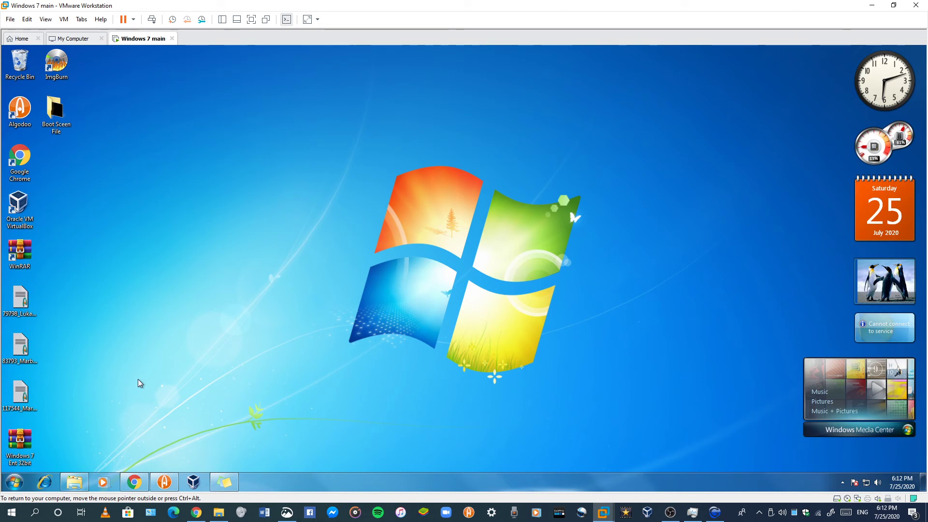
{"action": "key", "text": "super+r"}
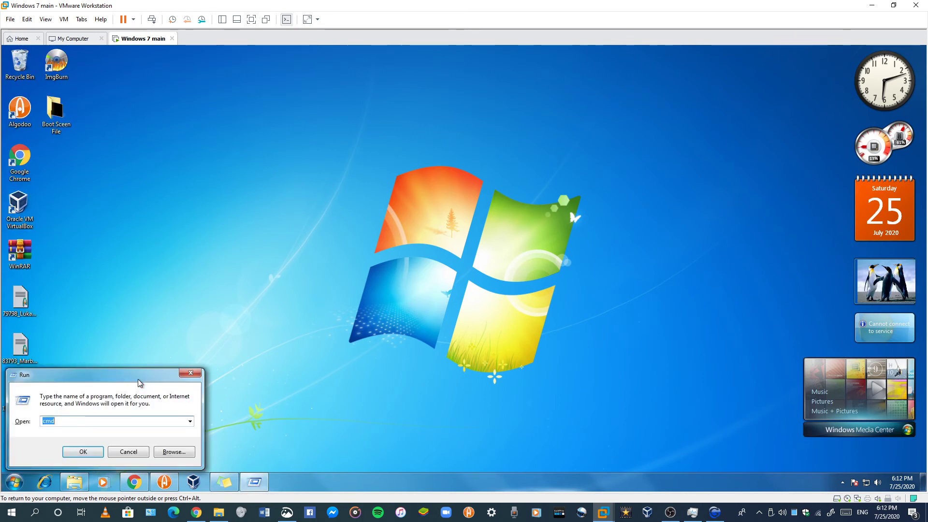
{"action": "key", "text": "BackSpace"}
{"action": "type", "text": "ms"}
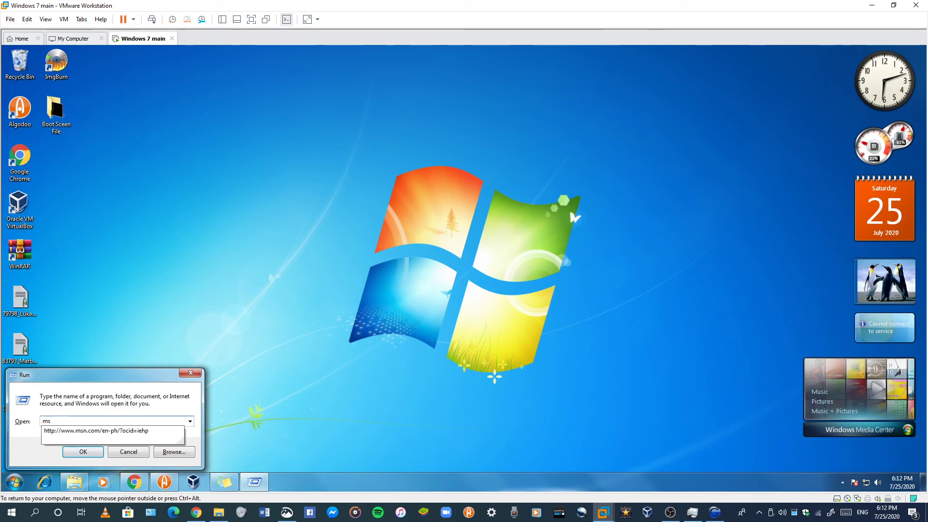
{"action": "type", "text": "paint"}
{"action": "key", "text": "Return"}
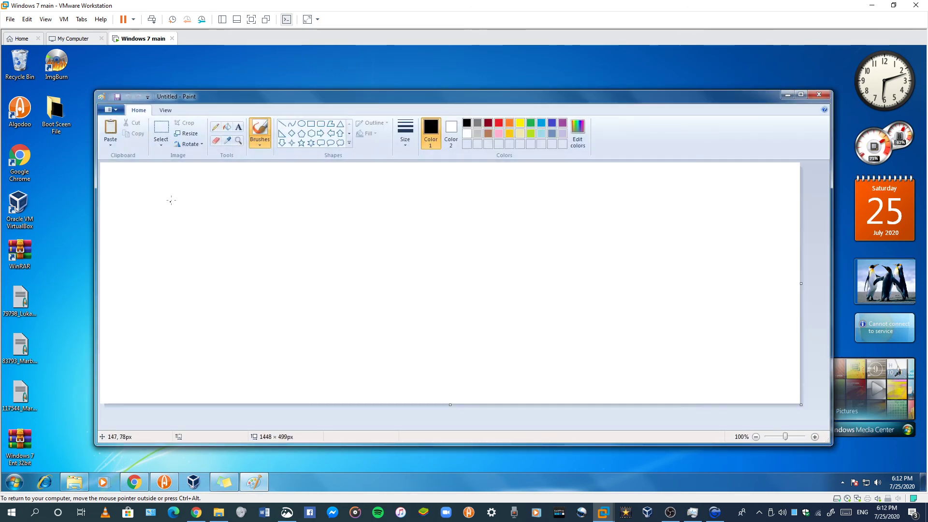
Paste the clipboard into a selected canvas area, then delete the pasted desktop screenshot
{"action": "left_click", "coordinate": [161, 128]}
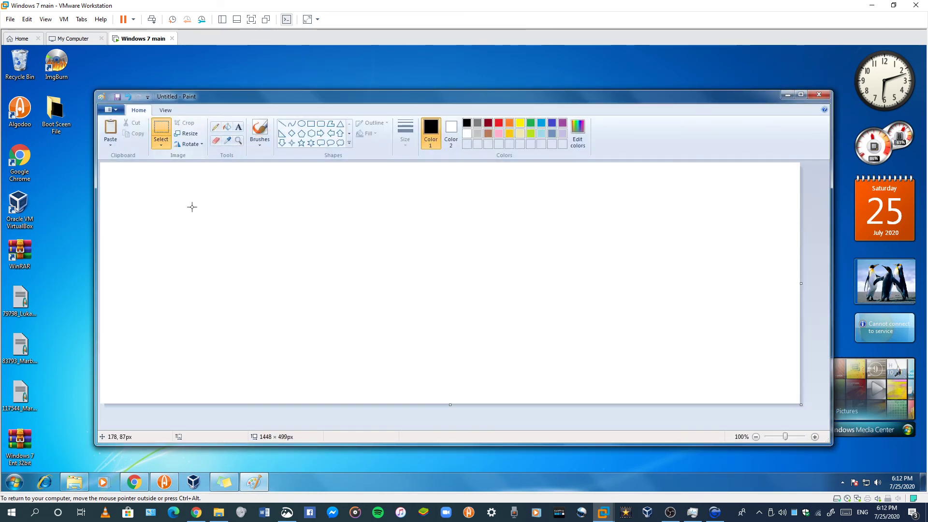
{"action": "left_click_drag", "start_coordinate": [187, 203], "coordinate": [341, 325]}
{"action": "right_click", "coordinate": [247, 242]}
{"action": "left_click", "coordinate": [274, 269]}
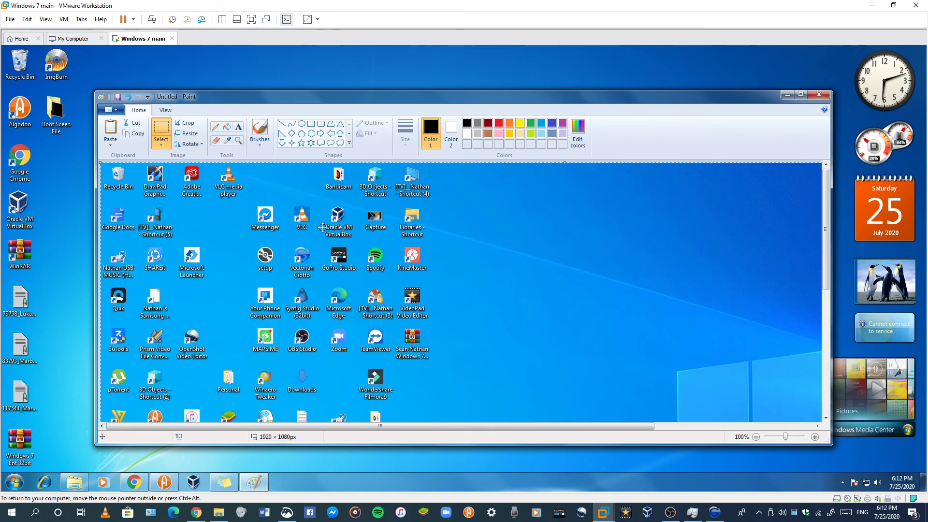
{"action": "key", "text": "Delete"}
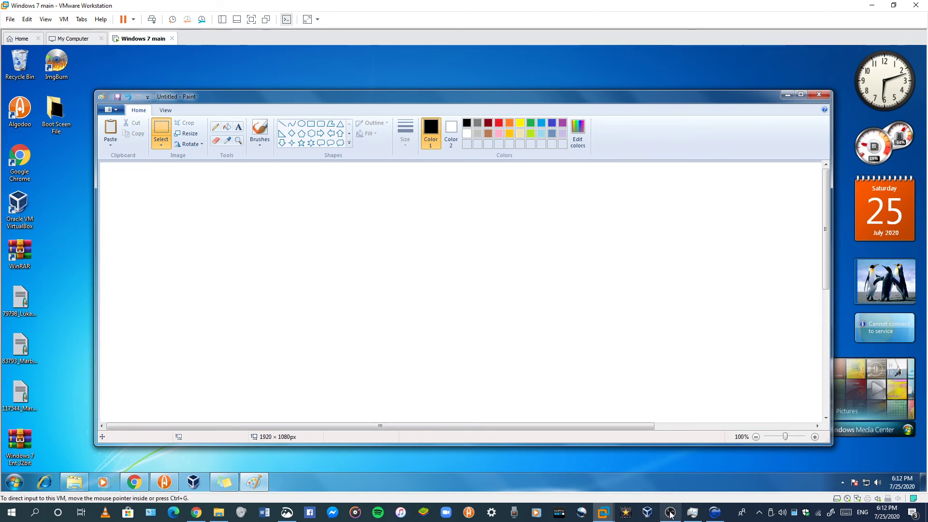
Deselect the circle in Giotto, snip the area around it with Win+Shift+S, and close the snip preview
{"action": "left_click", "coordinate": [715, 512]}
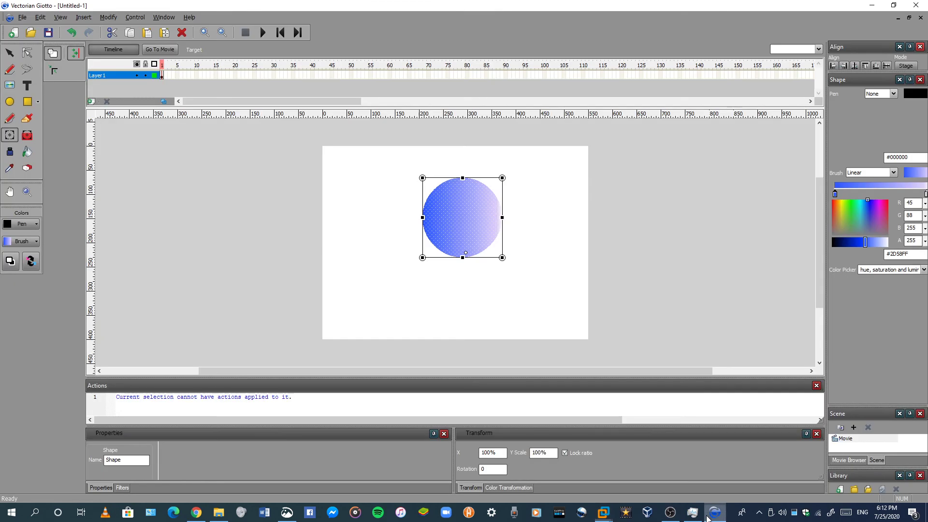
{"action": "right_click", "coordinate": [485, 222]}
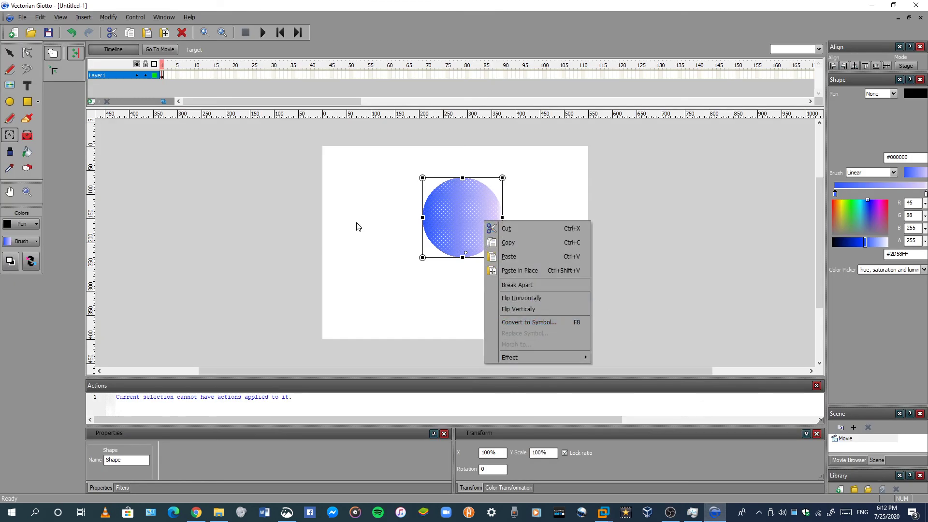
{"action": "left_click", "coordinate": [170, 128]}
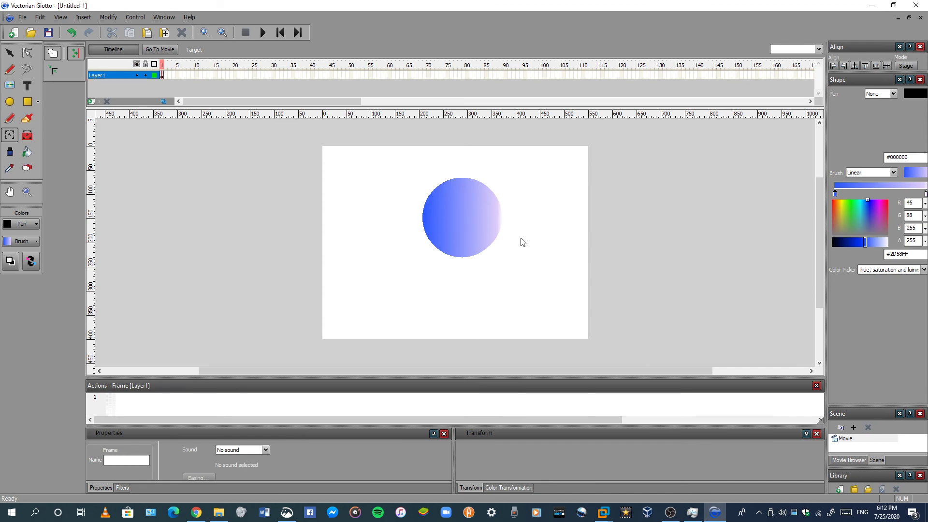
{"action": "key", "text": "super+shift+s"}
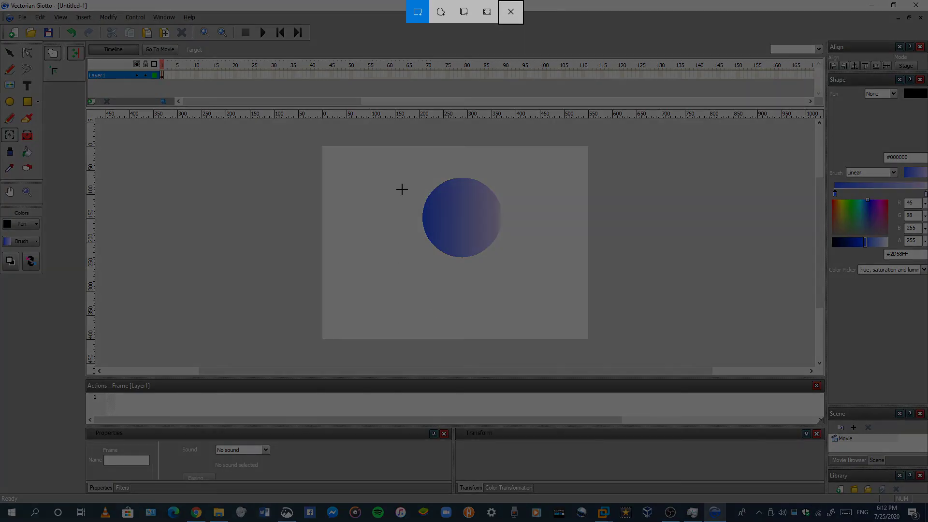
{"action": "left_click_drag", "start_coordinate": [402, 182], "coordinate": [543, 278]}
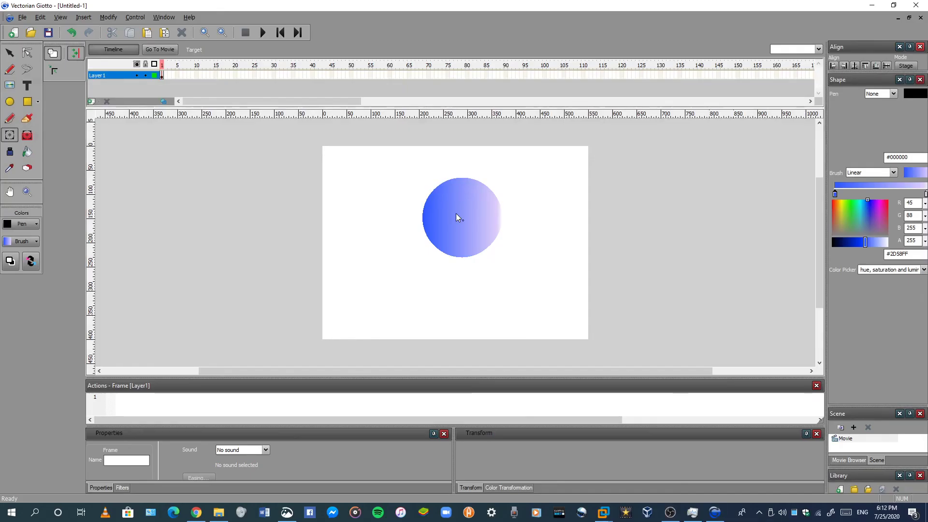
{"action": "left_click", "coordinate": [283, 511]}
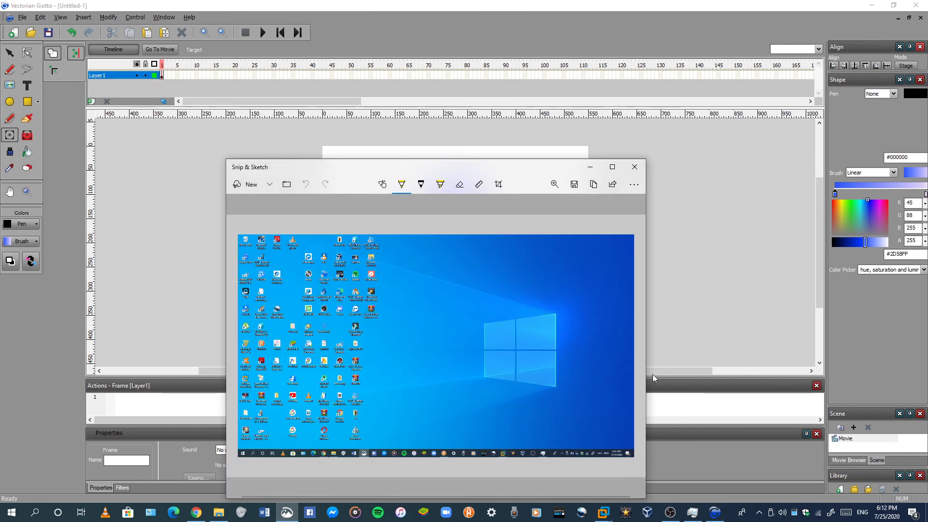
{"action": "left_click", "coordinate": [638, 173]}
Paste the gradient circle into Paint's canvas and drag it to the centre
{"action": "mouse_move", "coordinate": [609, 512]}
{"action": "left_click", "coordinate": [708, 457]}
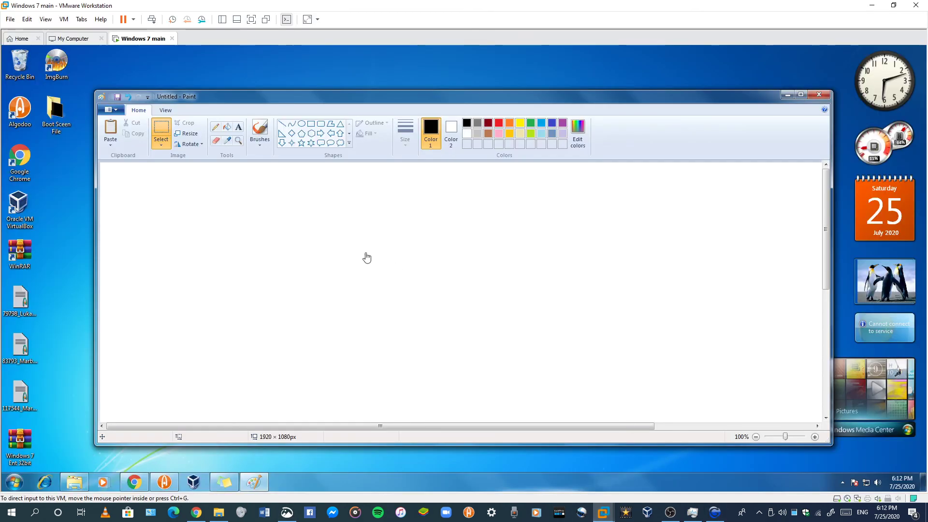
{"action": "right_click", "coordinate": [230, 200]}
{"action": "left_click", "coordinate": [249, 228]}
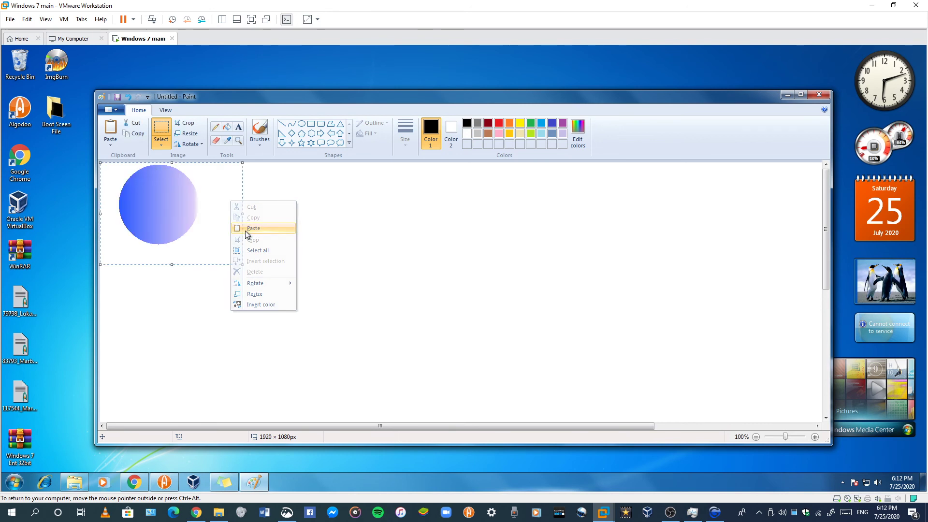
{"action": "left_click_drag", "start_coordinate": [160, 217], "coordinate": [378, 265]}
{"action": "right_click", "coordinate": [383, 260]}
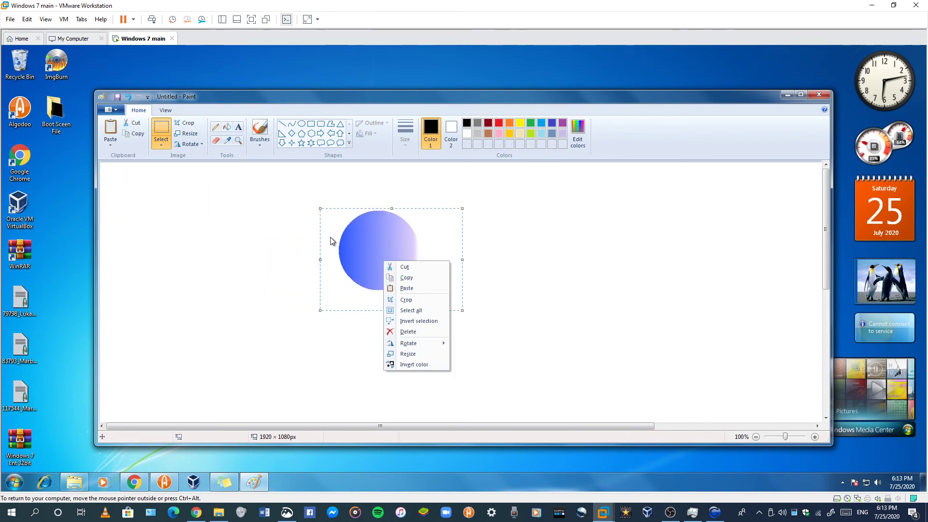
Save the picture as a PNG named 'Gradient Marble'
{"action": "left_click", "coordinate": [117, 96]}
{"action": "left_click", "coordinate": [117, 97]}
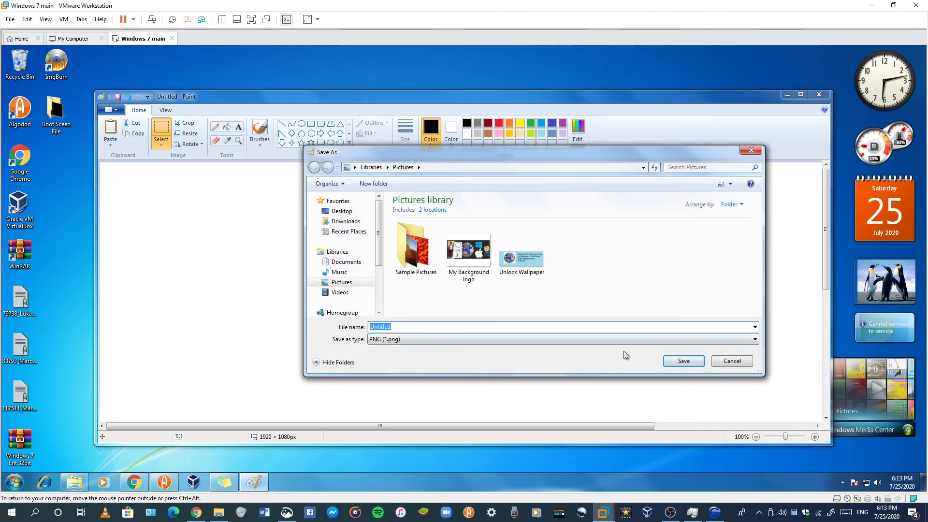
{"action": "key", "text": "BackSpace"}
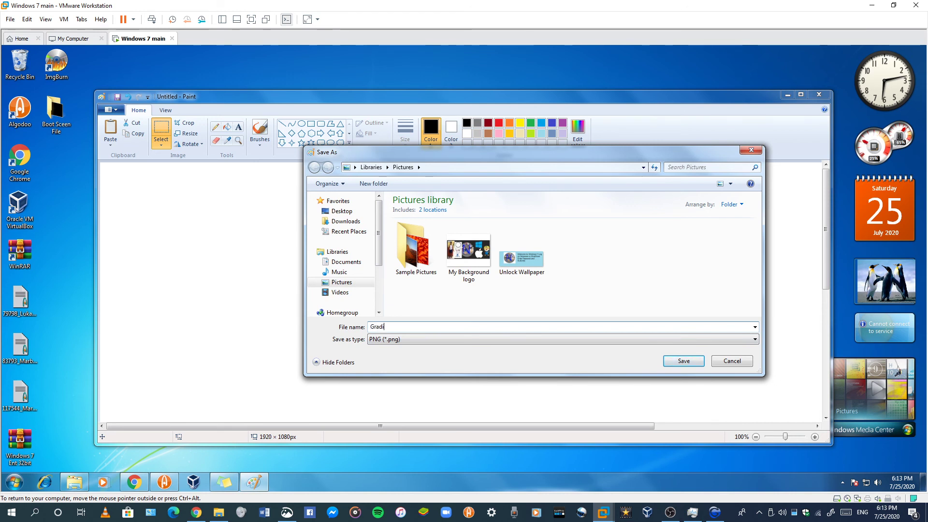
{"action": "type", "text": "Gradient Mar"}
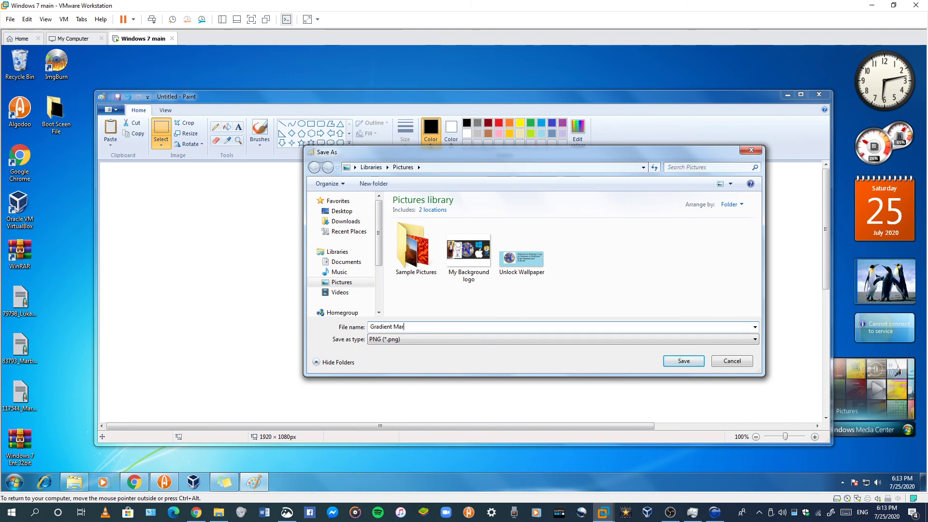
{"action": "type", "text": "ble"}
{"action": "left_click", "coordinate": [688, 357]}
Texture Algodoo's black circle with Gradient Marble.png from My Pictures via Appearance > Find texture
{"action": "mouse_move", "coordinate": [165, 489]}
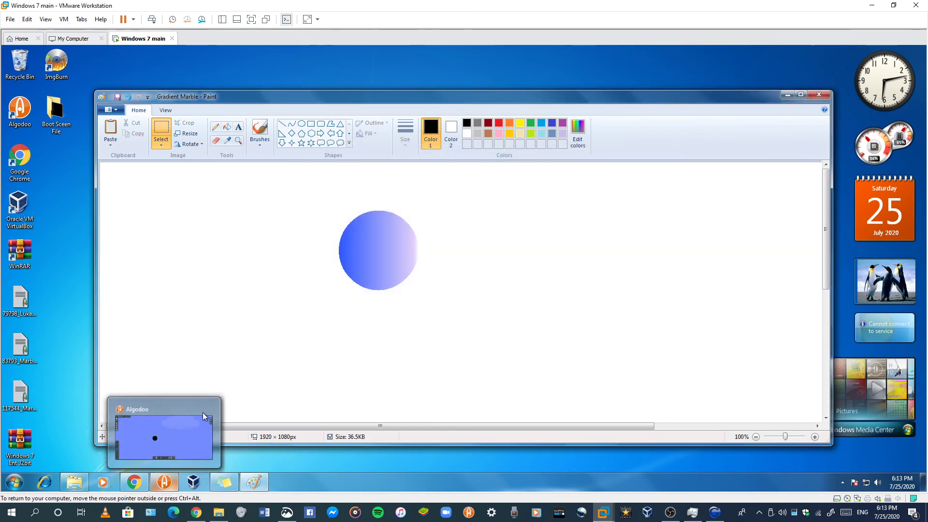
{"action": "left_click", "coordinate": [164, 423]}
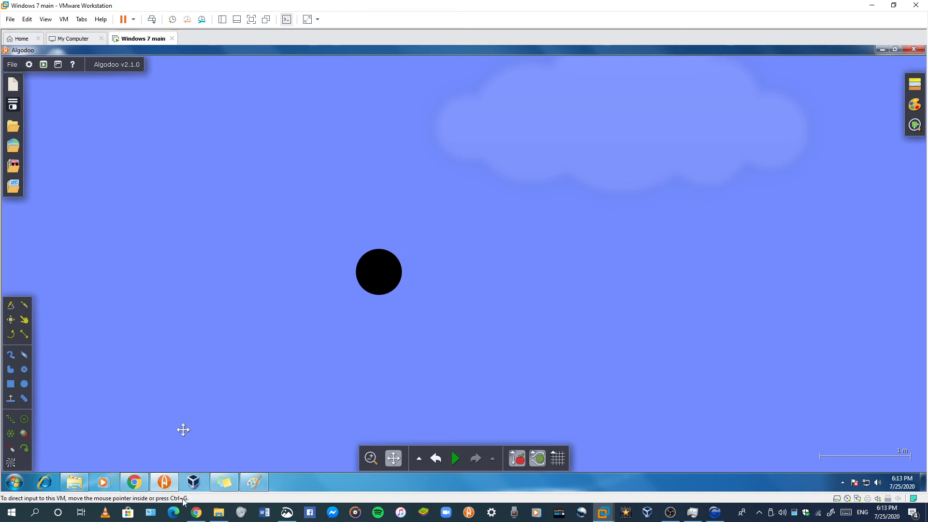
{"action": "right_click", "coordinate": [368, 270]}
{"action": "mouse_move", "coordinate": [416, 367]}
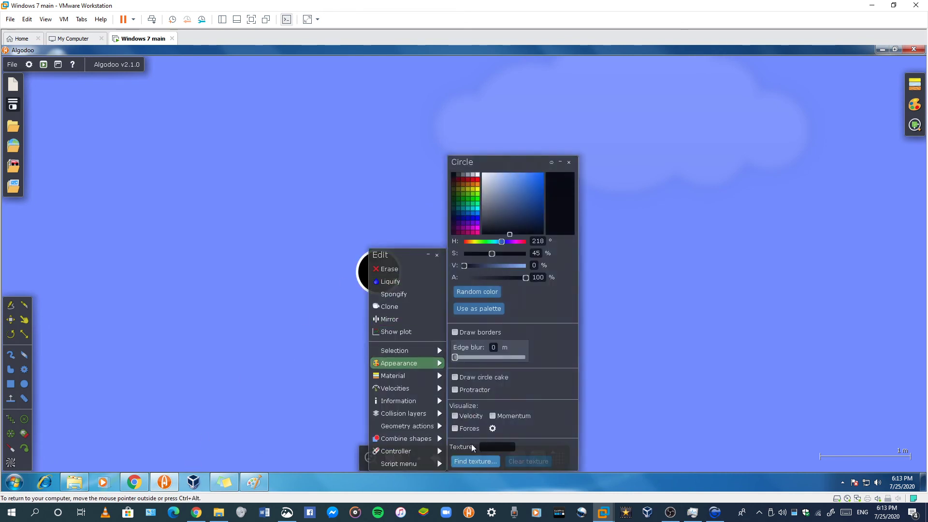
{"action": "left_click", "coordinate": [477, 459]}
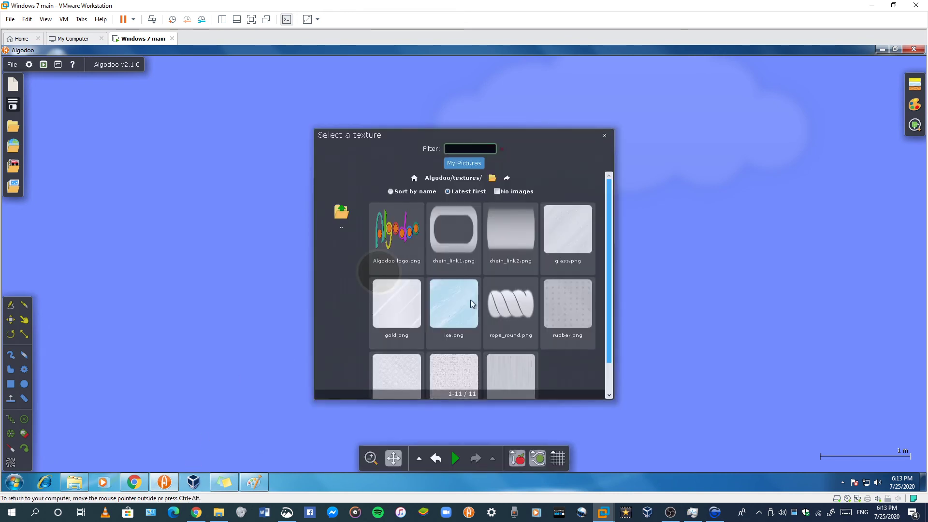
{"action": "left_click", "coordinate": [460, 163]}
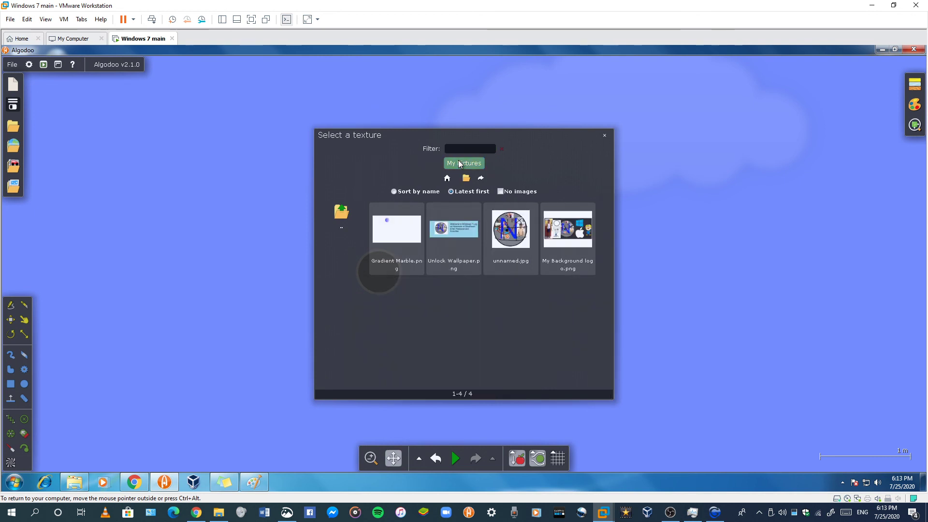
{"action": "left_click", "coordinate": [388, 241]}
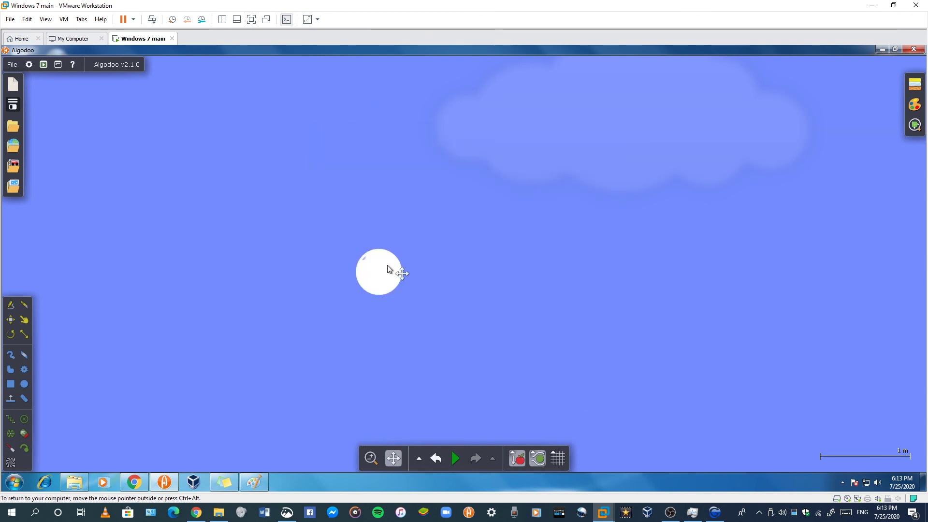
Drag the Gradient Marble texture with the Texture tool so the blue-to-white gradient fills the ball
{"action": "left_click", "coordinate": [11, 464]}
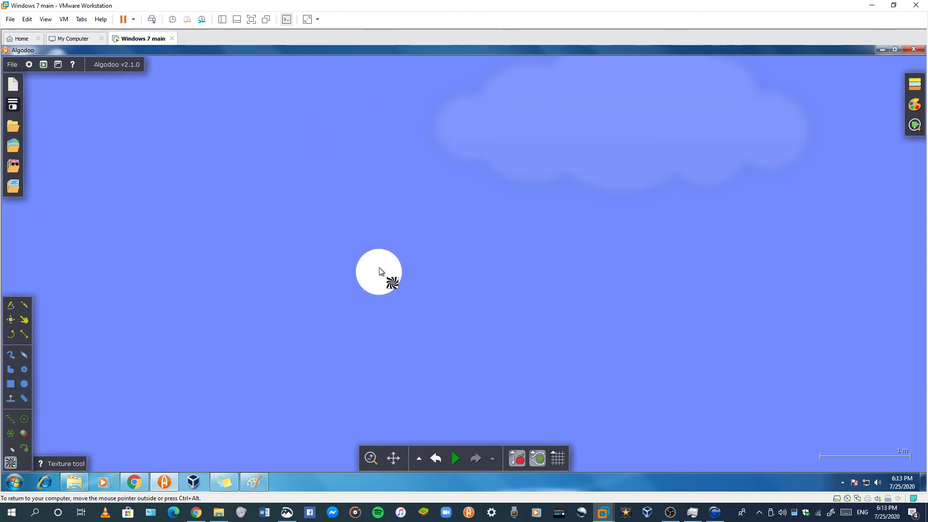
{"action": "mouse_move", "coordinate": [395, 274]}
{"action": "left_mouse_down"}
{"action": "mouse_move", "coordinate": [456, 306]}
{"action": "mouse_move", "coordinate": [367, 275]}
{"action": "mouse_move", "coordinate": [416, 257]}
{"action": "mouse_move", "coordinate": [380, 272]}
{"action": "left_mouse_up"}
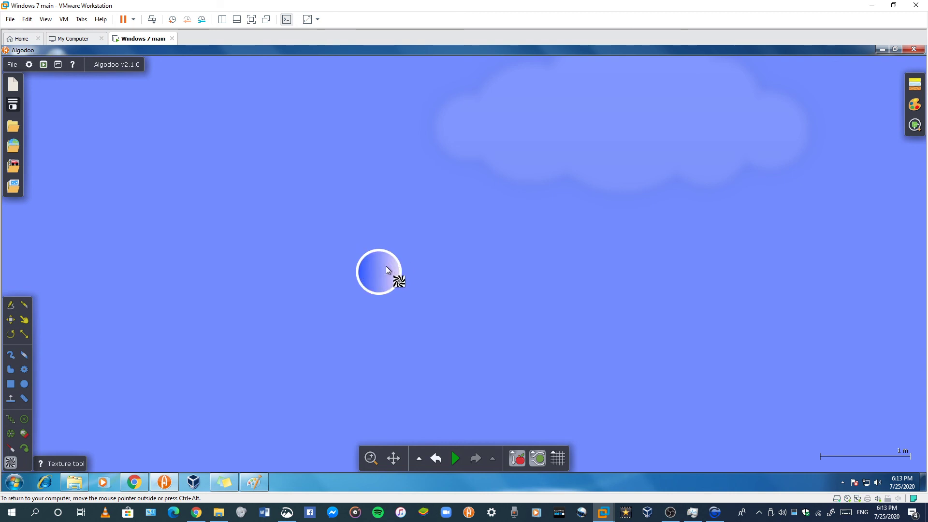
{"action": "mouse_move", "coordinate": [386, 270]}
{"action": "left_mouse_down"}
{"action": "mouse_move", "coordinate": [421, 264]}
{"action": "mouse_move", "coordinate": [385, 278]}
{"action": "mouse_move", "coordinate": [467, 283]}
{"action": "mouse_move", "coordinate": [385, 267]}
{"action": "left_mouse_up"}
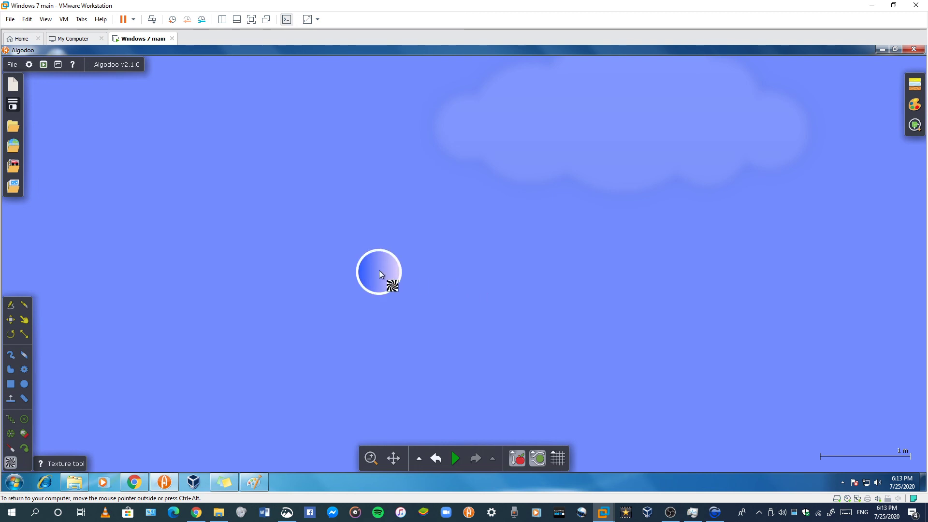
Revert the accidental Liquify on the ball using the undo history
{"action": "right_click", "coordinate": [379, 271]}
{"action": "left_click", "coordinate": [489, 283]}
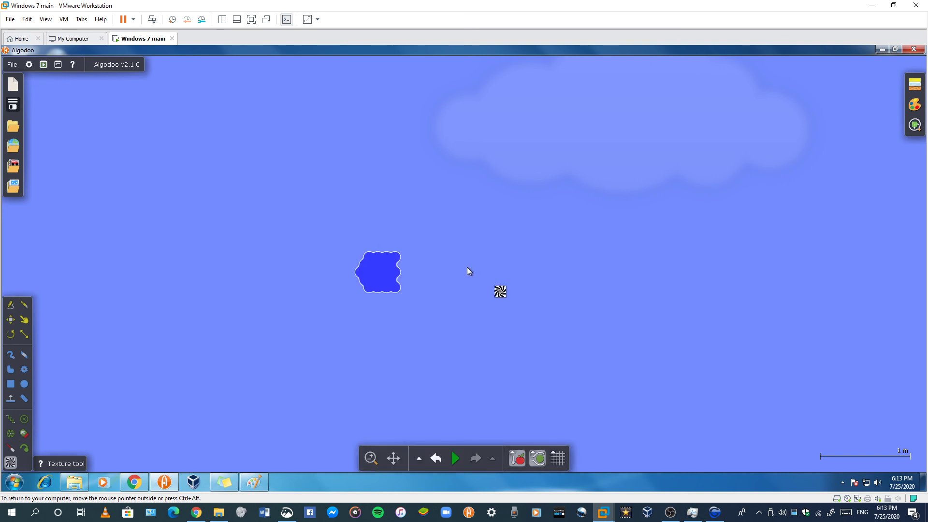
{"action": "left_click", "coordinate": [419, 458]}
{"action": "left_click", "coordinate": [437, 435]}
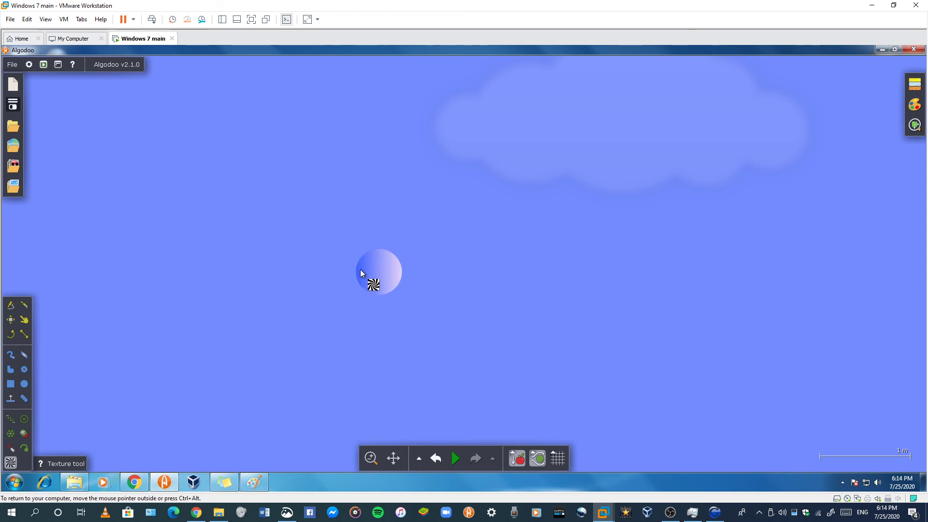
Box-select the ball with the Move tool and inspect its Appearance options
{"action": "right_click", "coordinate": [373, 251]}
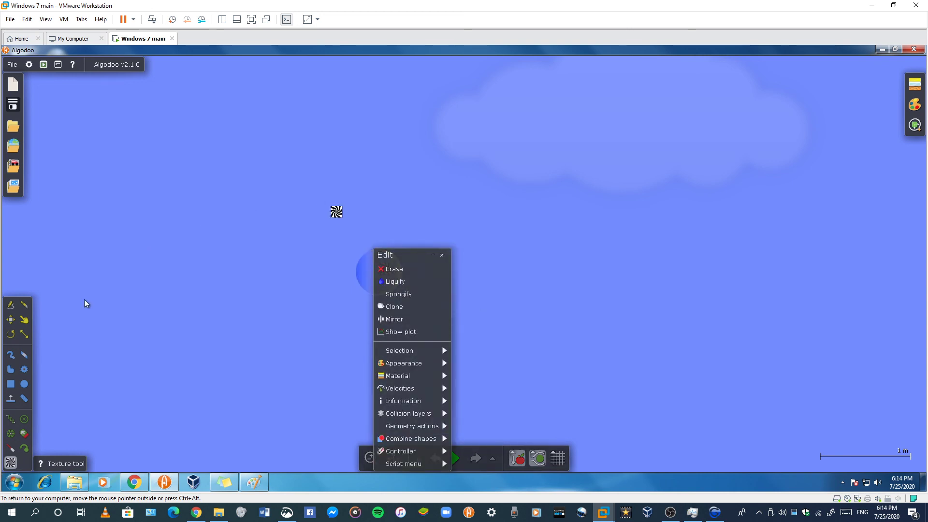
{"action": "left_click", "coordinate": [11, 319]}
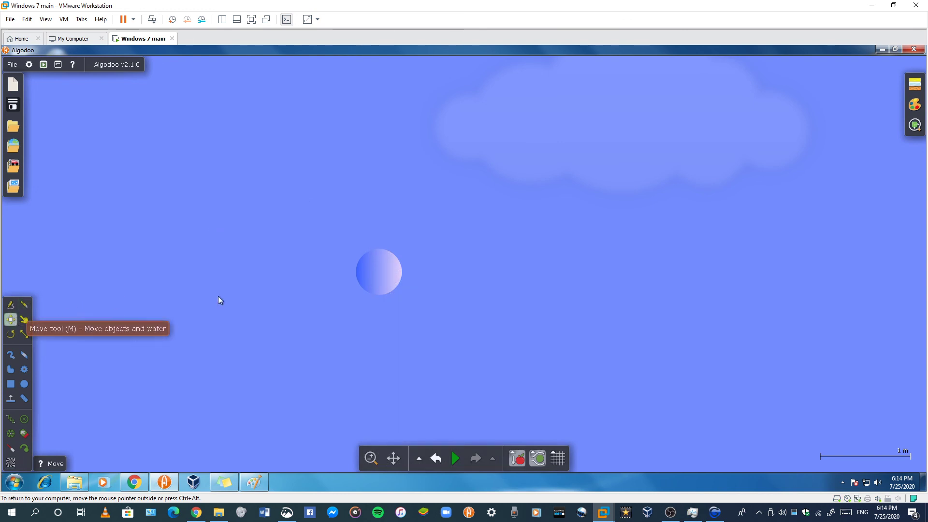
{"action": "left_click_drag", "start_coordinate": [315, 237], "coordinate": [491, 378]}
{"action": "right_click", "coordinate": [364, 268]}
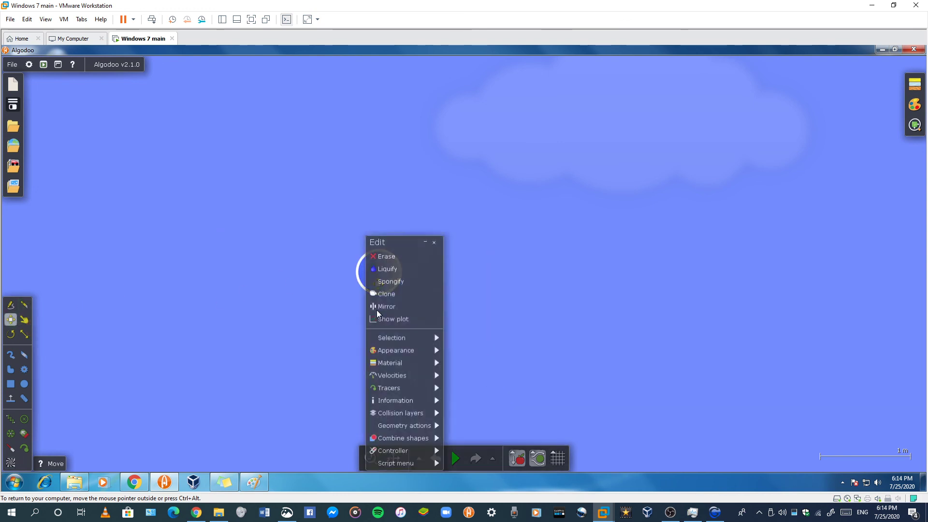
{"action": "mouse_move", "coordinate": [395, 352]}
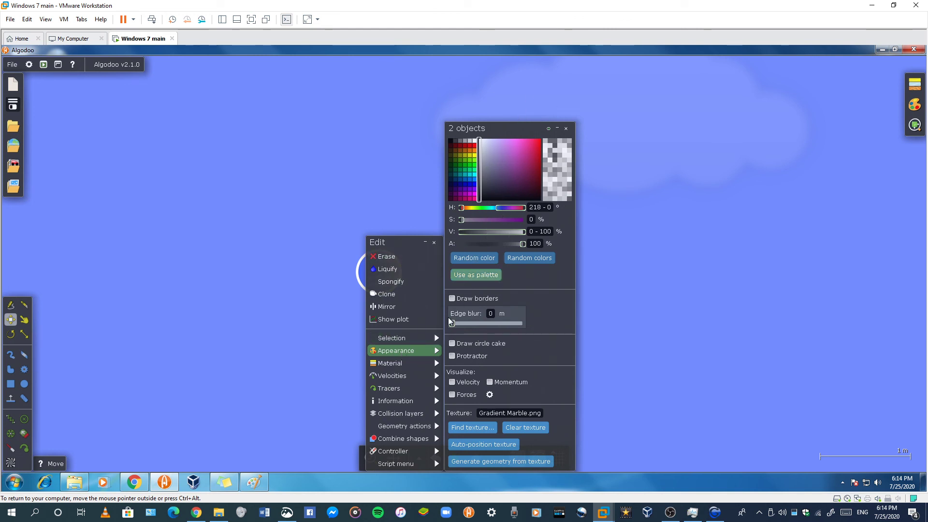
{"action": "mouse_move", "coordinate": [399, 387]}
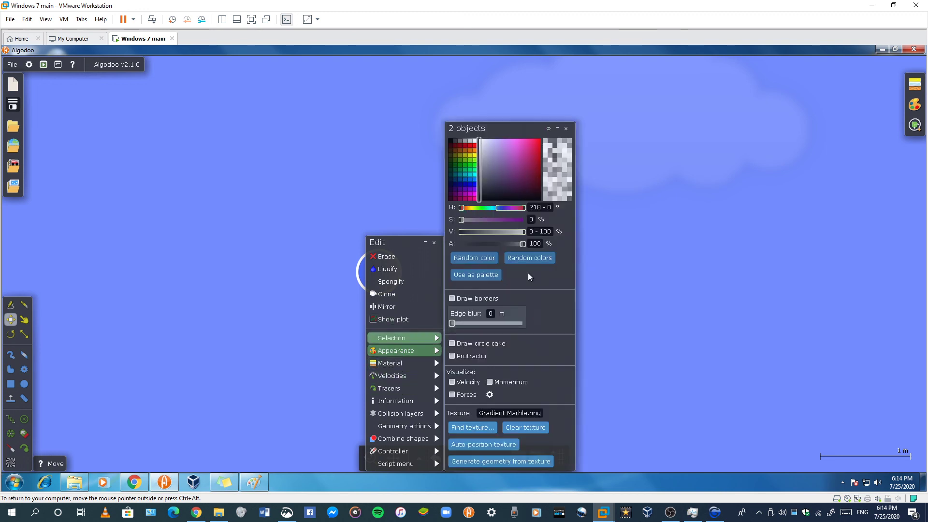
Run a test drop of the ball, undo back to sim start, and bring OBS forward
{"action": "left_click", "coordinate": [663, 306]}
{"action": "key", "text": "space"}
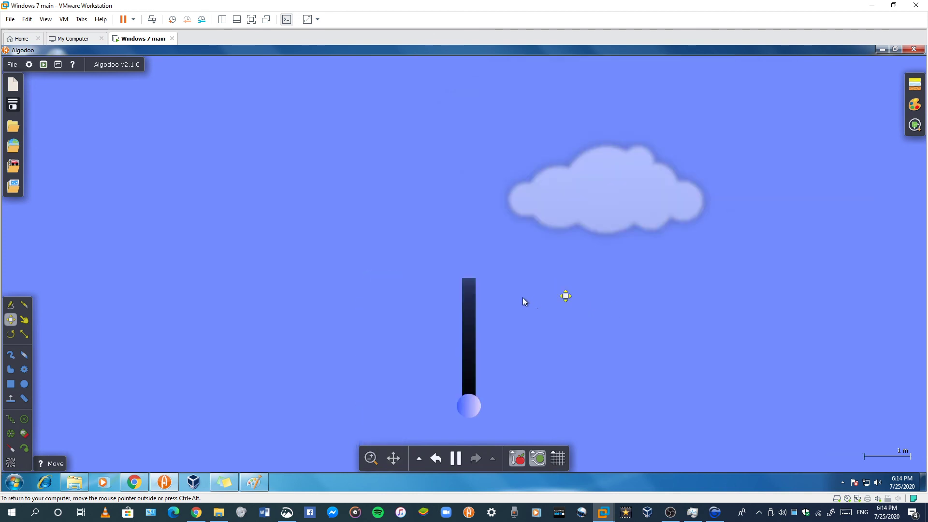
{"action": "left_click", "coordinate": [417, 463]}
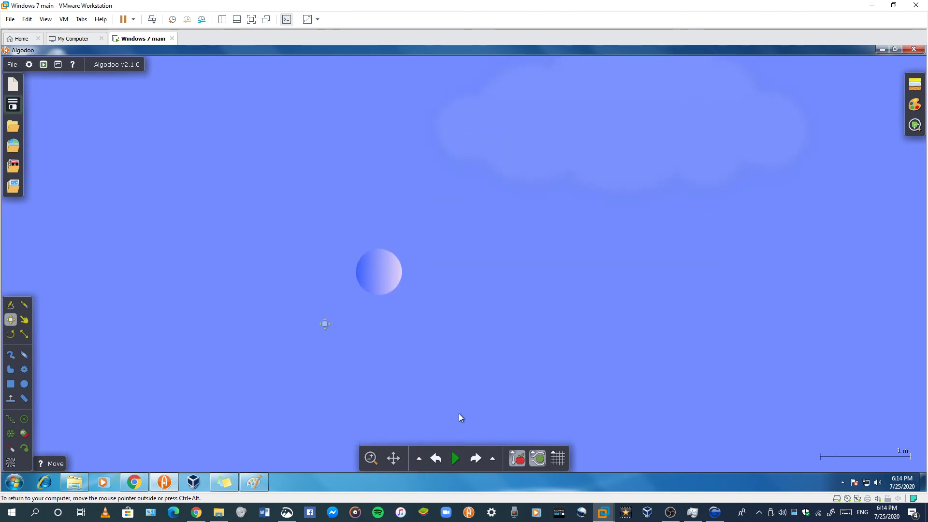
{"action": "left_click", "coordinate": [673, 517]}
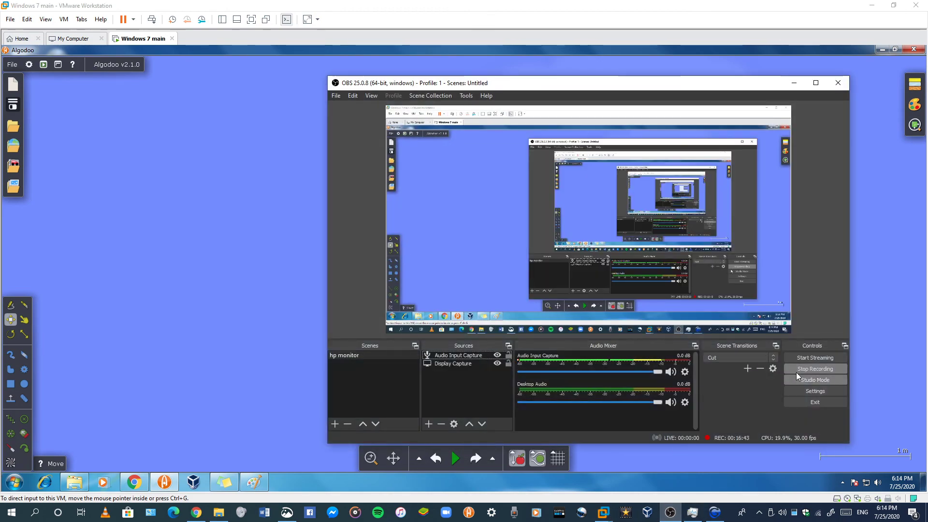